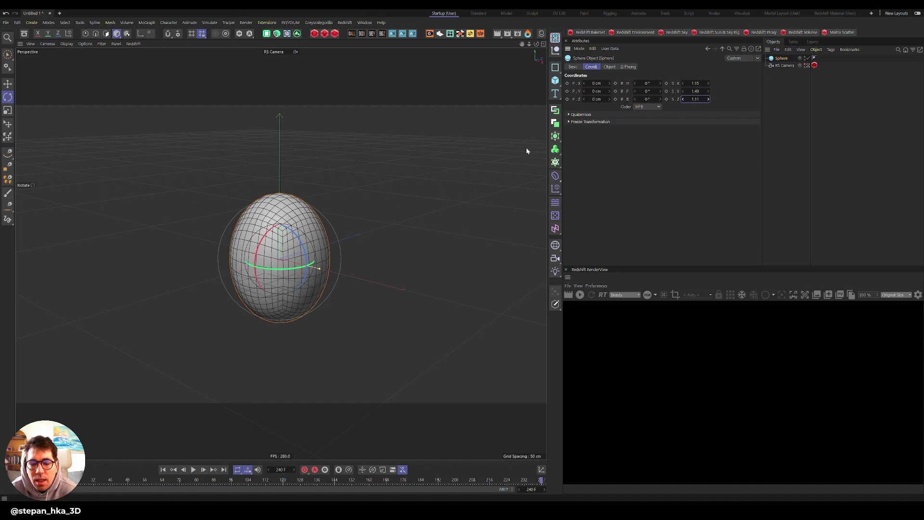
Orbit, pan and zoom the camera to a straight frontal view of the egg
{"action": "left_click_drag", "start_coordinate": [250, 303], "coordinate": [293, 285], "text": "alt"}
{"action": "middle_click_drag", "start_coordinate": [255, 288], "coordinate": [257, 251], "text": "alt"}
{"action": "scroll", "coordinate": [270, 224], "scroll_direction": "up", "scroll_amount": 2}
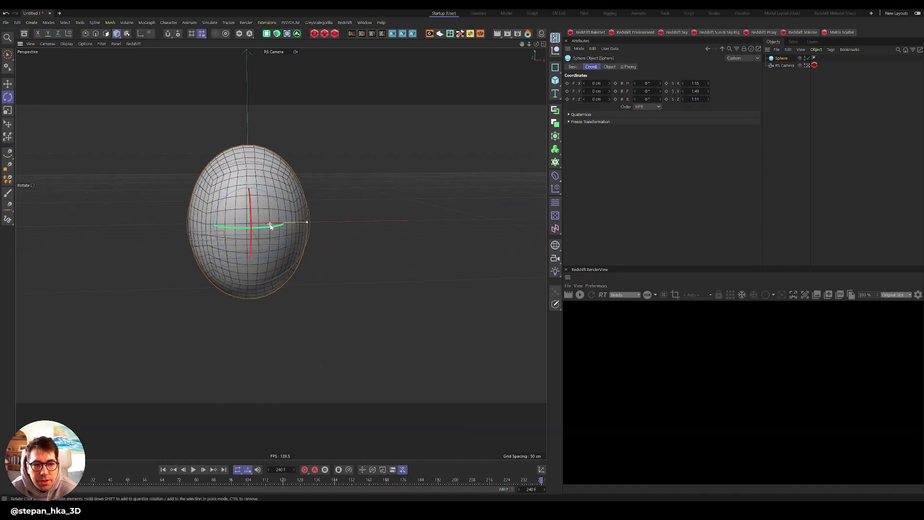
{"action": "left_click_drag", "start_coordinate": [328, 239], "coordinate": [291, 231], "text": "alt"}
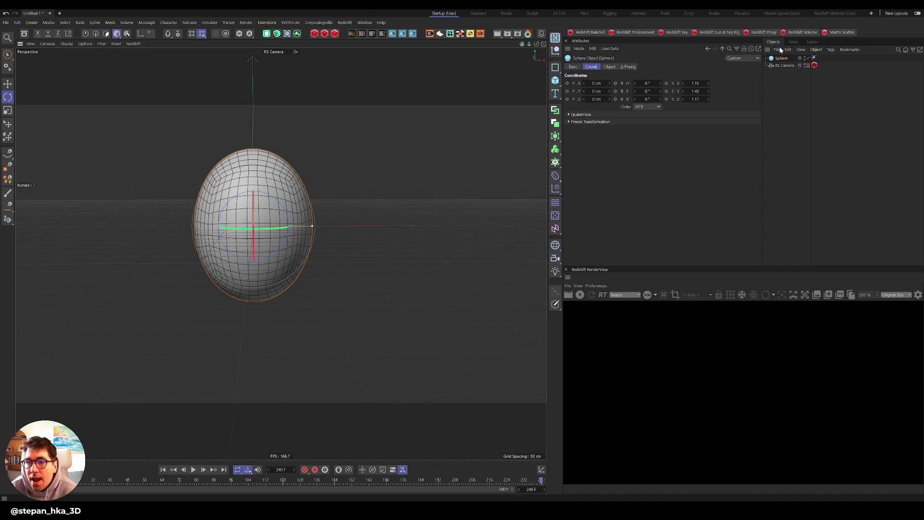
Save the project as 85-Easter-Egg-YT-Tutorial.c4d, replacing the existing file of that name
{"action": "left_click", "coordinate": [6, 22]}
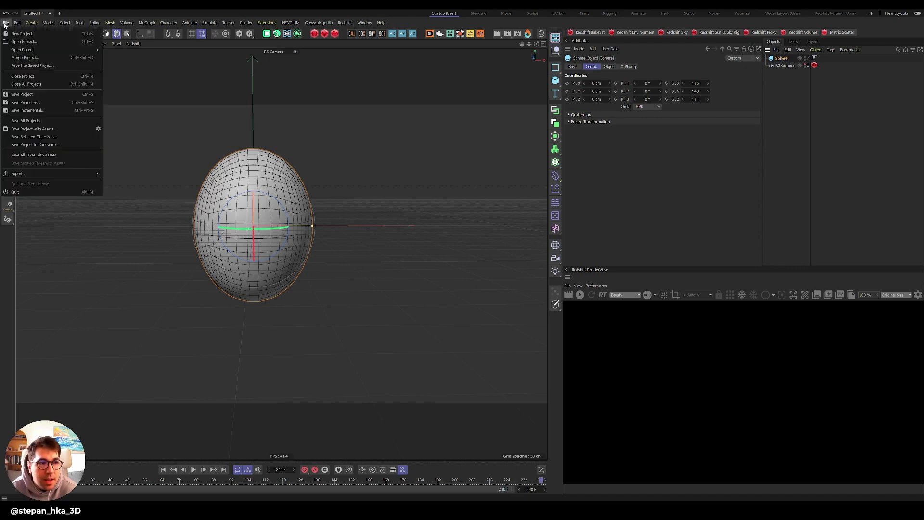
{"action": "mouse_move", "coordinate": [29, 49]}
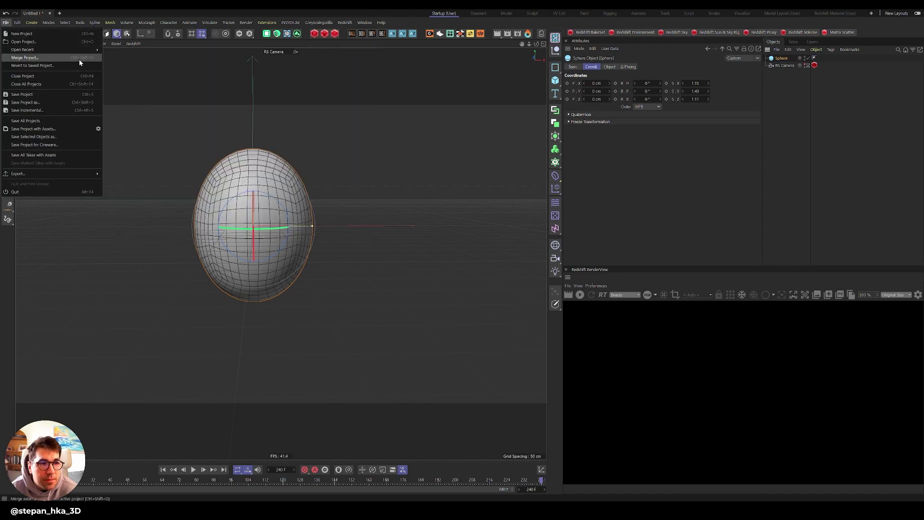
{"action": "left_click", "coordinate": [59, 102]}
{"action": "double_click", "coordinate": [154, 67]}
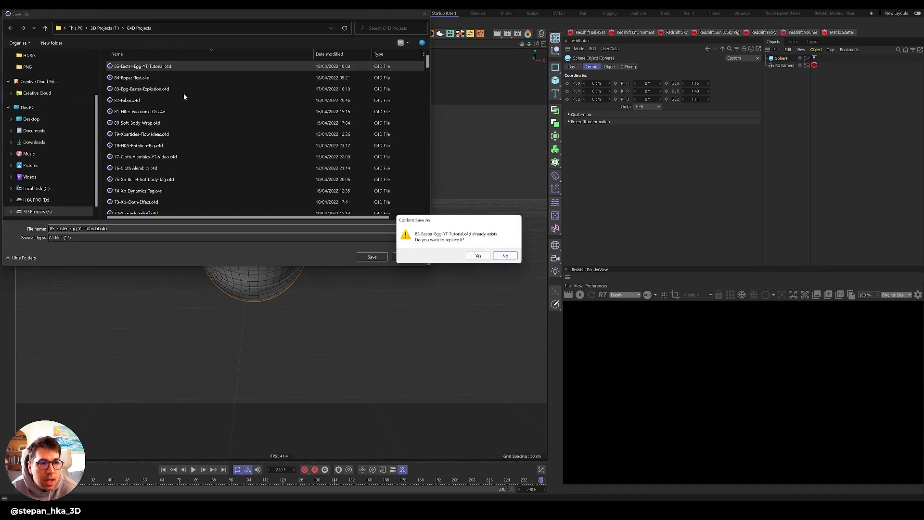
{"action": "left_click", "coordinate": [479, 258]}
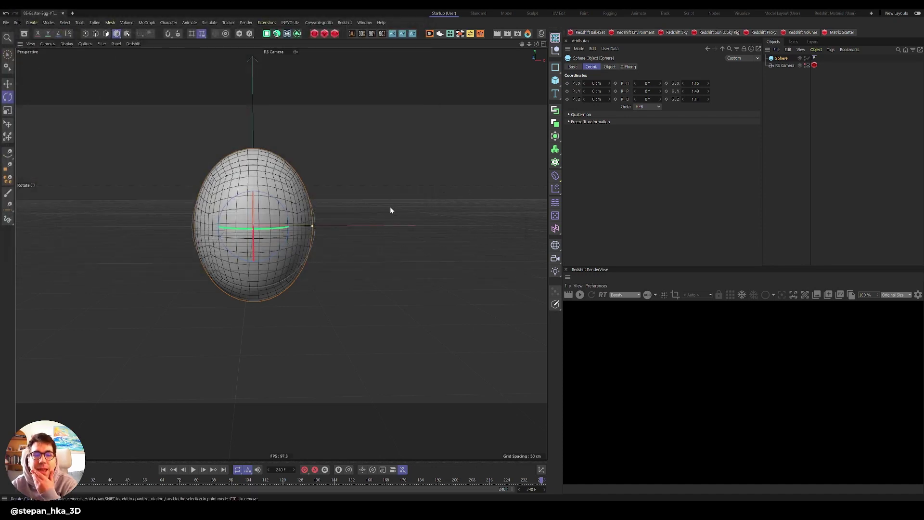
Deselect the egg and hide the workplane grid in the viewport
{"action": "left_click", "coordinate": [390, 208]}
{"action": "left_click", "coordinate": [102, 44]}
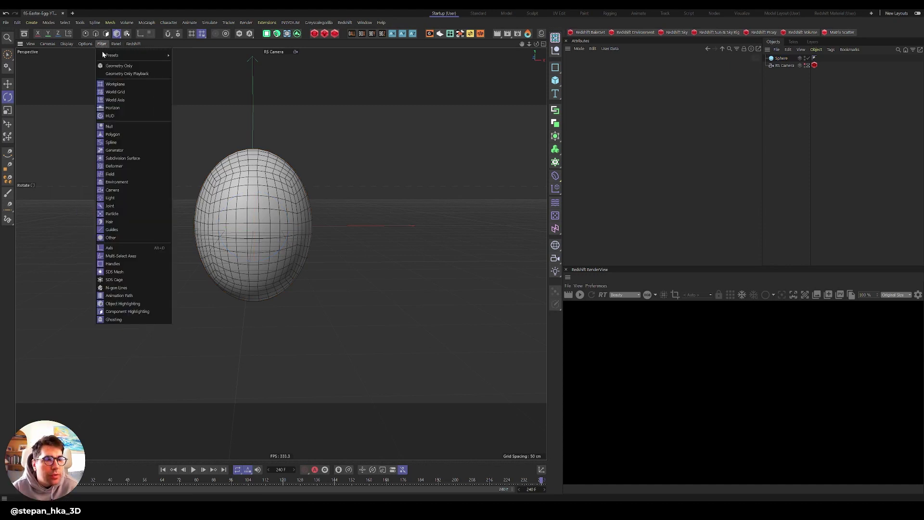
{"action": "left_click", "coordinate": [111, 84]}
Add a plane, rotate it upright to face the camera and move it back behind the egg
{"action": "middle_click_drag", "start_coordinate": [271, 215], "coordinate": [346, 207], "text": "alt"}
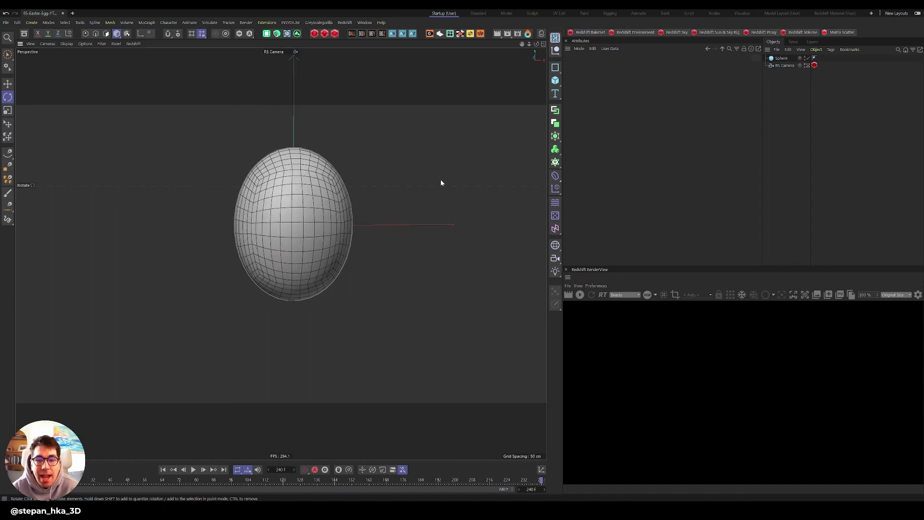
{"action": "left_click", "coordinate": [554, 82]}
{"action": "left_click", "coordinate": [569, 99]}
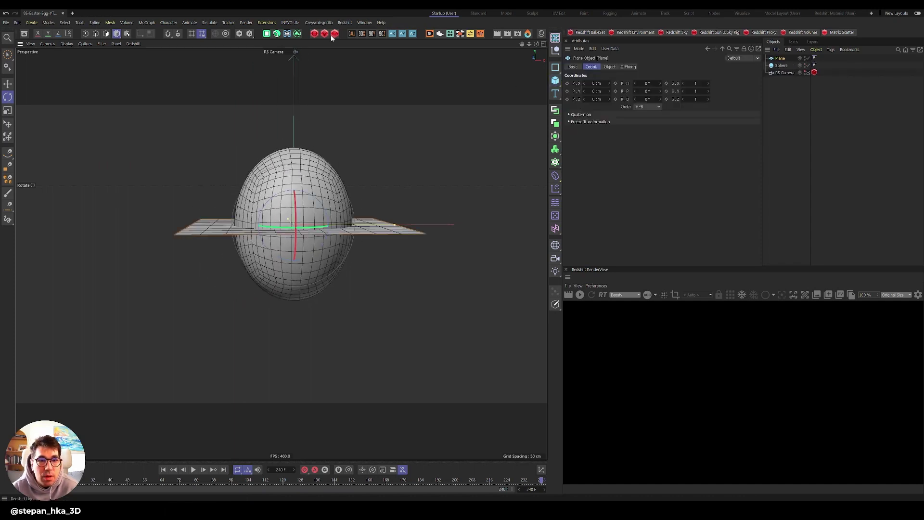
{"action": "left_click", "coordinate": [363, 33]}
{"action": "key", "text": "e"}
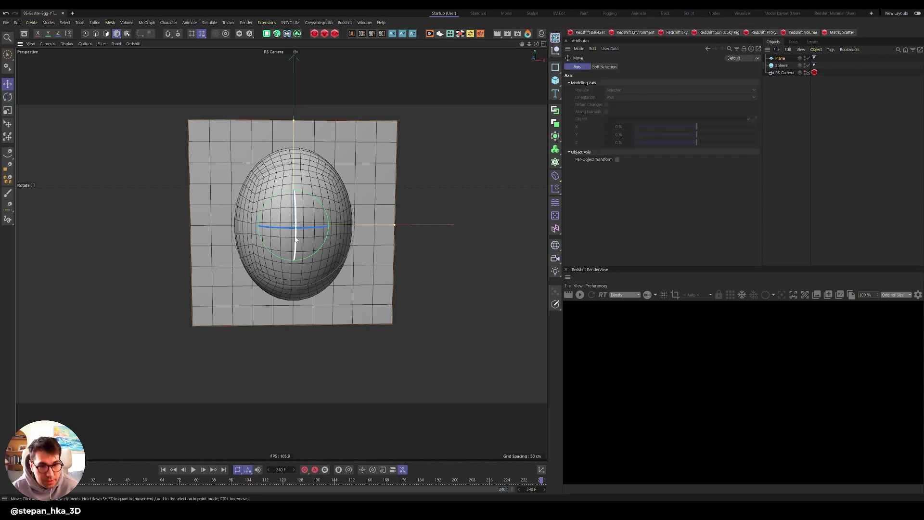
{"action": "left_click_drag", "start_coordinate": [302, 232], "coordinate": [268, 248]}
Scale the plane up to about 1223 cm square so it fills the background behind the egg
{"action": "key", "text": "t"}
{"action": "left_click_drag", "start_coordinate": [334, 151], "coordinate": [626, 48]}
{"action": "left_click_drag", "start_coordinate": [290, 219], "coordinate": [286, 215], "text": "alt"}
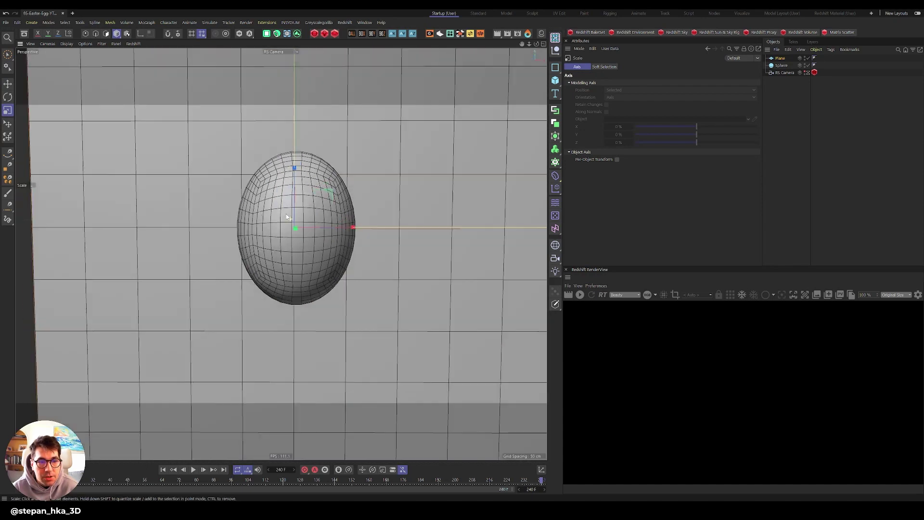
{"action": "mouse_move", "coordinate": [390, 264]}
{"action": "left_mouse_down", "text": "alt"}
{"action": "mouse_move", "coordinate": [323, 264]}
{"action": "mouse_move", "coordinate": [391, 263]}
{"action": "mouse_move", "coordinate": [393, 249]}
{"action": "left_mouse_up", "text": "alt"}
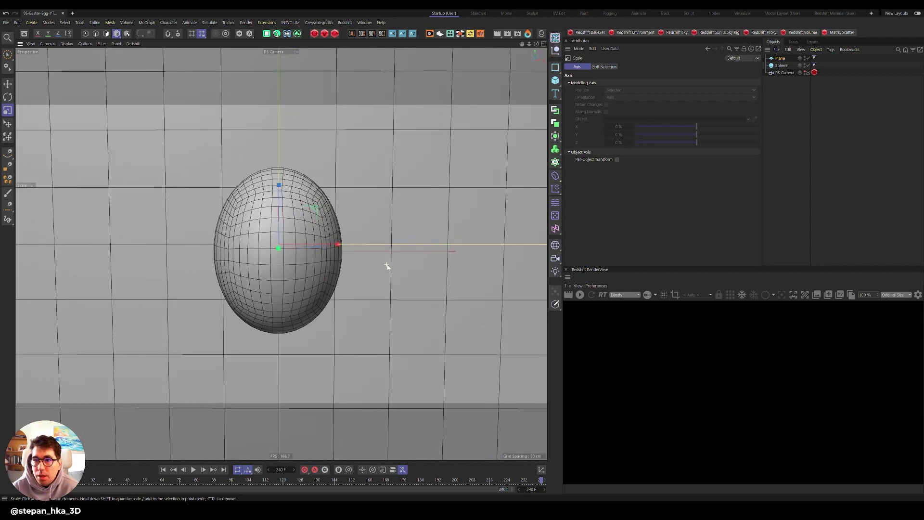
Set the RS Camera's focal length to Super Tele (300 mm) and pull the camera back to frame the whole egg centrally
{"action": "left_click", "coordinate": [784, 73]}
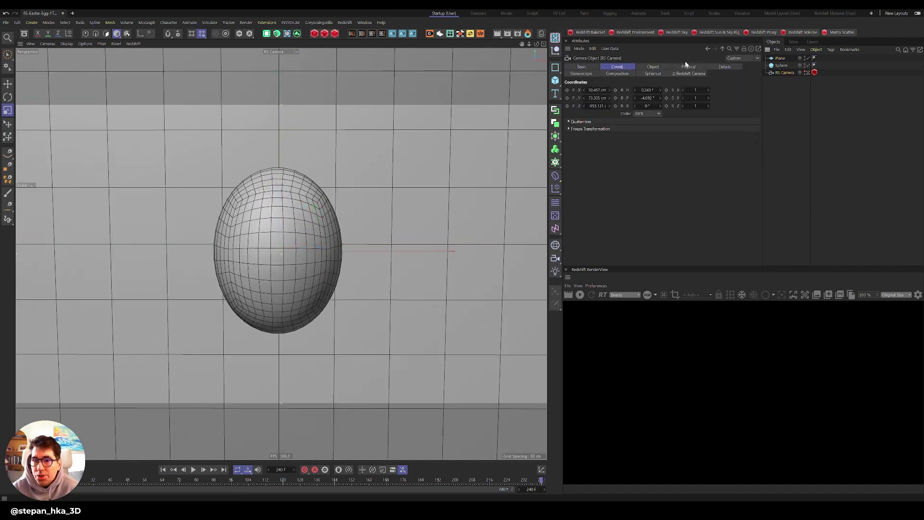
{"action": "left_click", "coordinate": [653, 67]}
{"action": "left_click", "coordinate": [659, 99]}
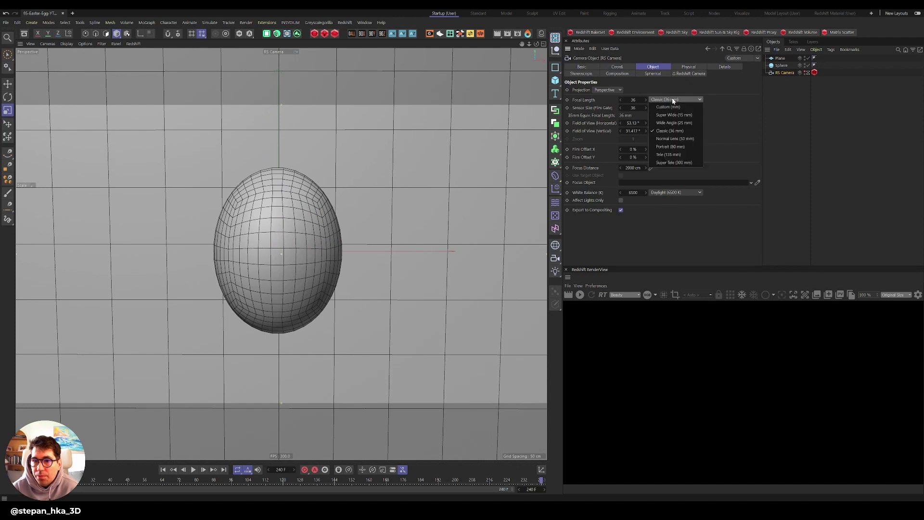
{"action": "left_click", "coordinate": [674, 163]}
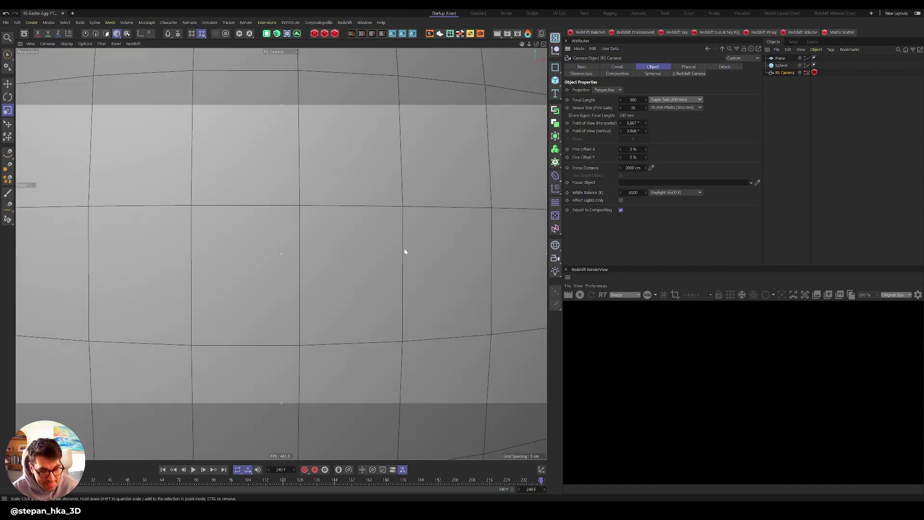
{"action": "scroll", "coordinate": [410, 236], "scroll_direction": "down", "scroll_amount": 10}
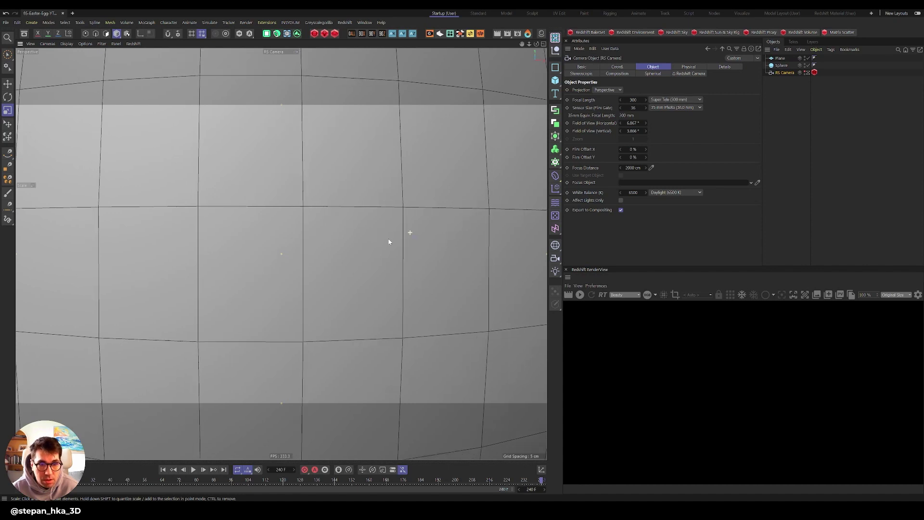
{"action": "scroll", "coordinate": [474, 200], "scroll_direction": "down", "scroll_amount": 5}
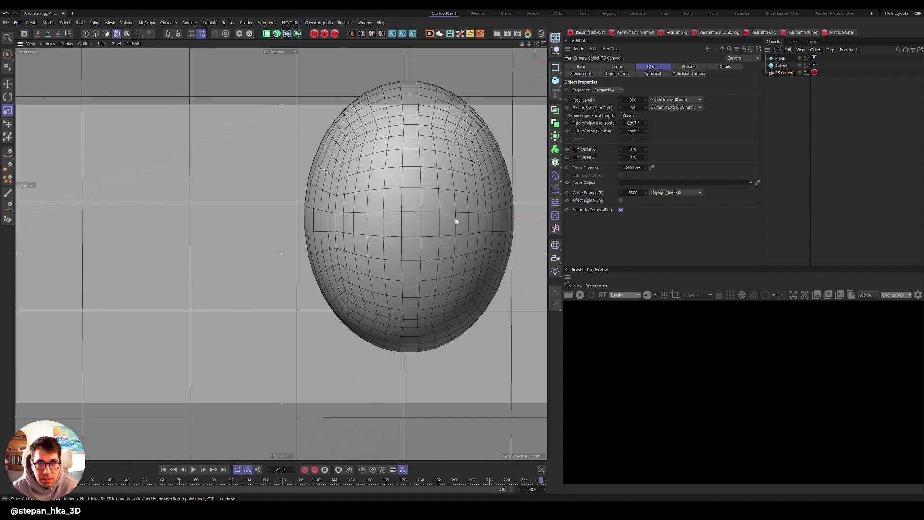
{"action": "scroll", "coordinate": [486, 203], "scroll_direction": "down", "scroll_amount": 5}
{"action": "middle_click_drag", "start_coordinate": [505, 204], "coordinate": [349, 244], "text": "alt"}
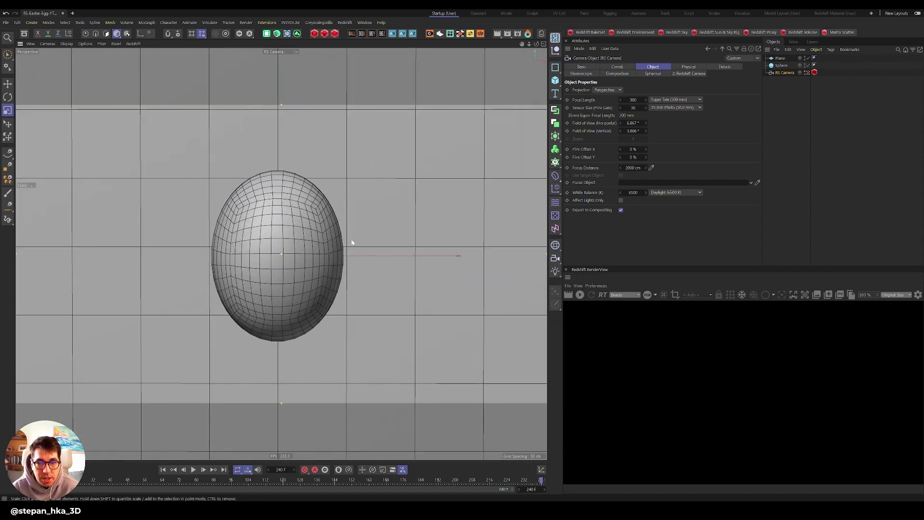
Set the render output height to 1920 pixels for a square format
{"action": "key", "text": "ctrl+b"}
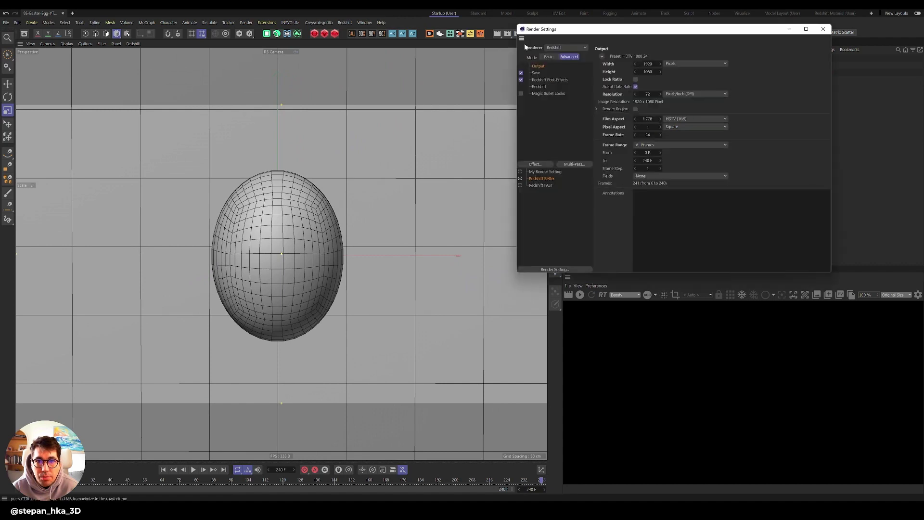
{"action": "left_click", "coordinate": [646, 72]}
{"action": "type", "text": "1920"}
{"action": "key", "text": "Return"}
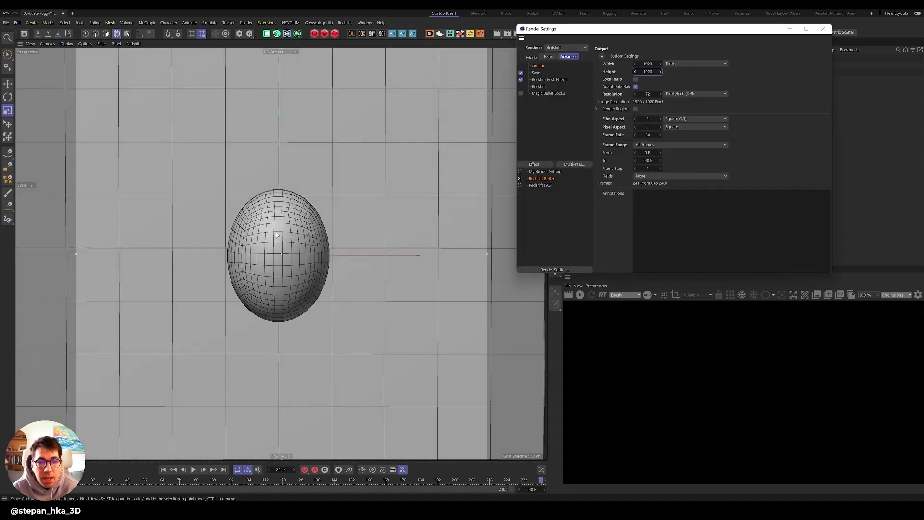
{"action": "left_click", "coordinate": [823, 28]}
Zoom the camera slightly and reframe the egg in the lower centre of the square frame
{"action": "right_click_drag", "start_coordinate": [270, 255], "coordinate": [273, 255], "text": "alt"}
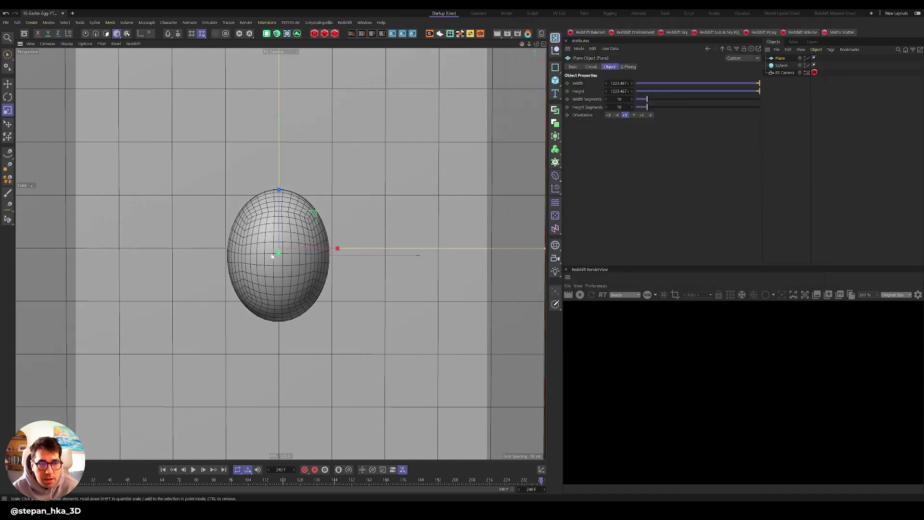
{"action": "scroll", "coordinate": [278, 236], "scroll_direction": "up", "scroll_amount": 2}
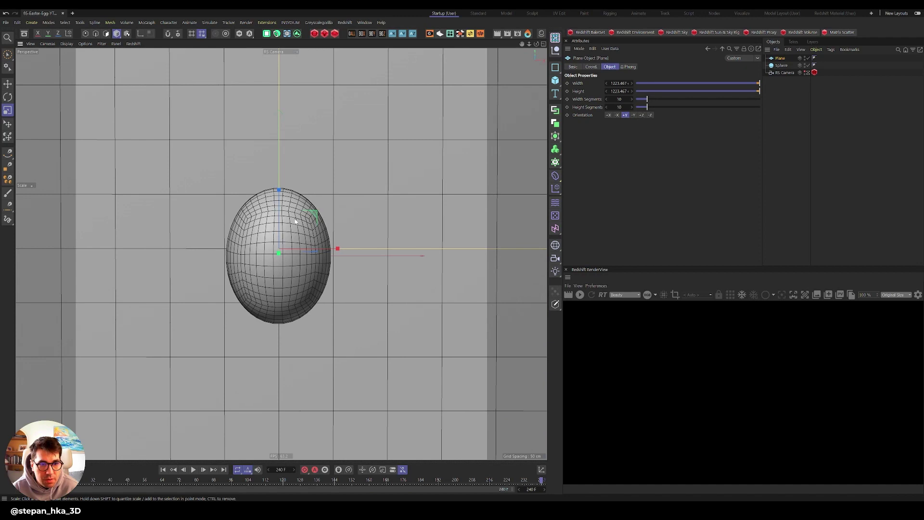
{"action": "middle_click_drag", "start_coordinate": [290, 230], "coordinate": [292, 294], "text": "alt"}
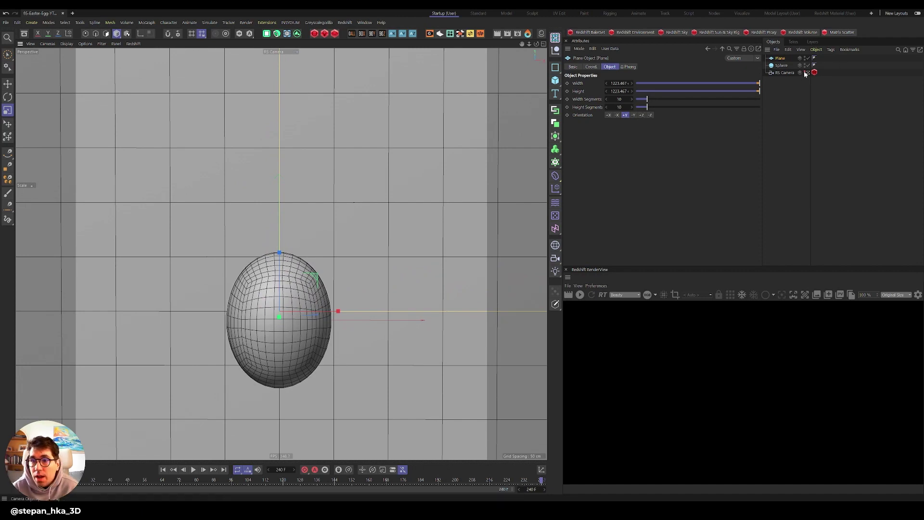
Adjust the egg's framing using the RS Camera's golden spiral and grid composition helpers, and switch both helpers off again
{"action": "left_click", "coordinate": [784, 72]}
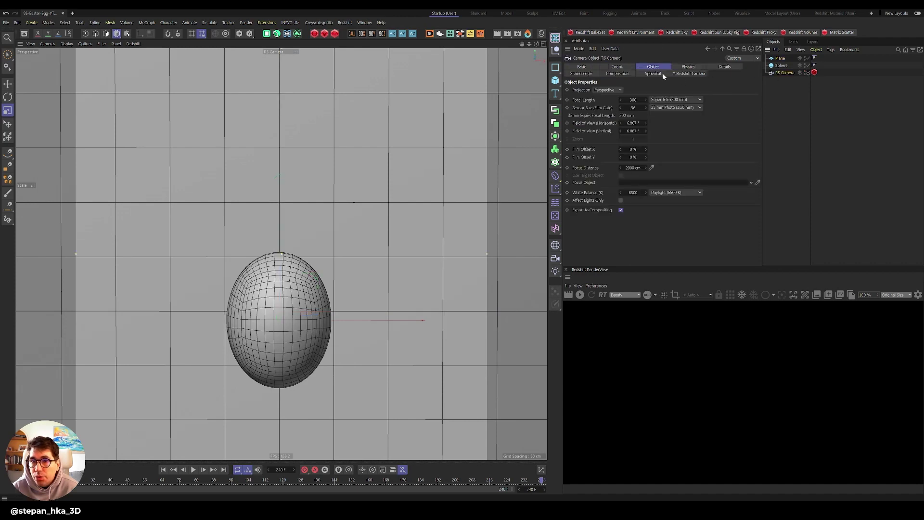
{"action": "left_click", "coordinate": [625, 75]}
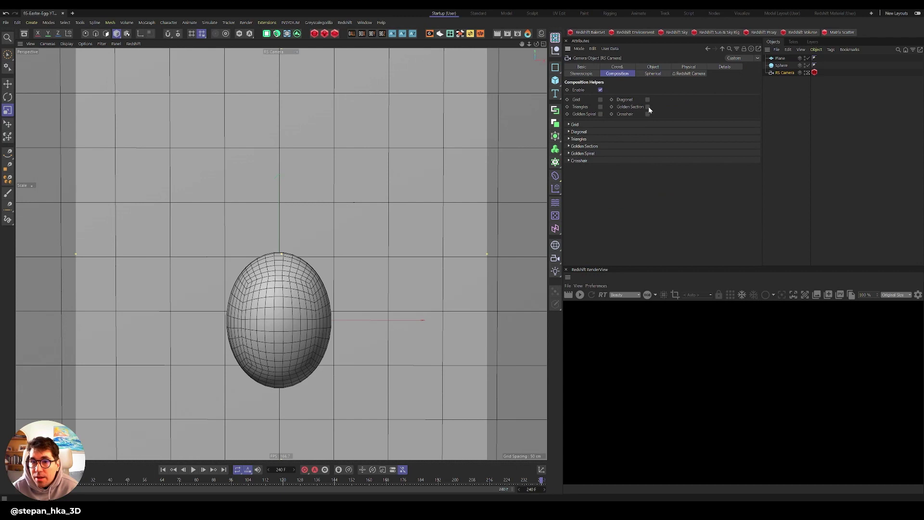
{"action": "left_click", "coordinate": [600, 114]}
{"action": "left_click", "coordinate": [600, 99]}
{"action": "mouse_move", "coordinate": [250, 263]}
{"action": "middle_mouse_down", "text": "alt"}
{"action": "mouse_move", "coordinate": [251, 272]}
{"action": "mouse_move", "coordinate": [192, 267]}
{"action": "mouse_move", "coordinate": [255, 266]}
{"action": "mouse_move", "coordinate": [253, 292]}
{"action": "mouse_move", "coordinate": [243, 275]}
{"action": "mouse_move", "coordinate": [253, 256]}
{"action": "middle_mouse_up", "text": "alt"}
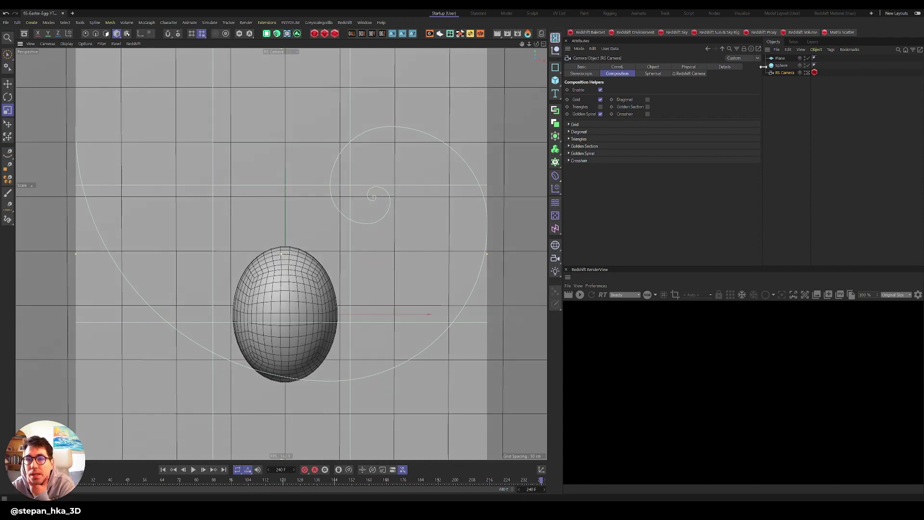
{"action": "left_click", "coordinate": [600, 99]}
{"action": "left_click", "coordinate": [600, 114]}
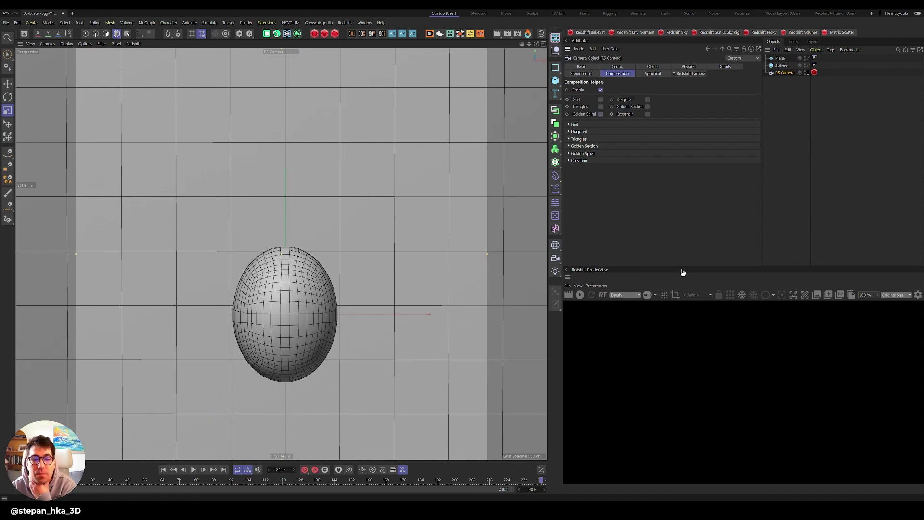
Start the live Redshift render preview and apply a new RS Material to the sphere
{"action": "left_click", "coordinate": [579, 294]}
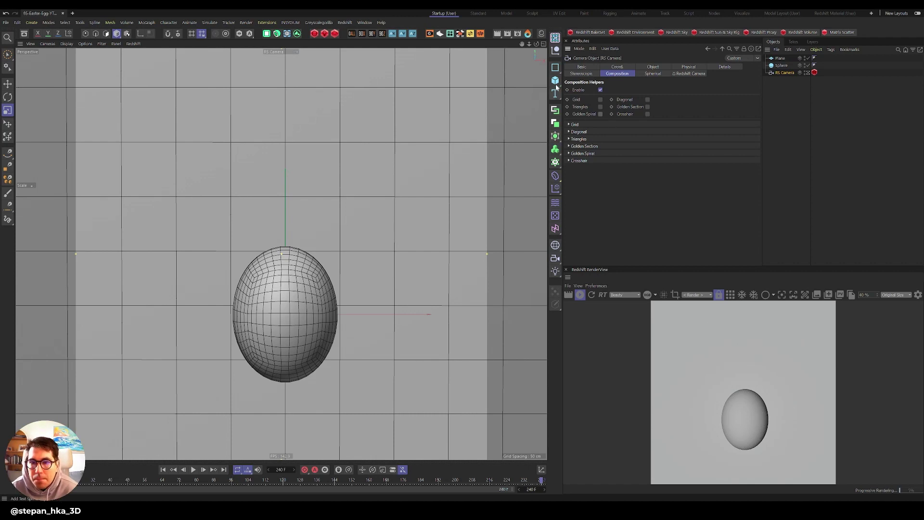
{"action": "left_click", "coordinate": [314, 34]}
{"action": "mouse_move", "coordinate": [324, 35]}
{"action": "left_click", "coordinate": [360, 36]}
{"action": "left_click_drag", "start_coordinate": [775, 68], "coordinate": [787, 66]}
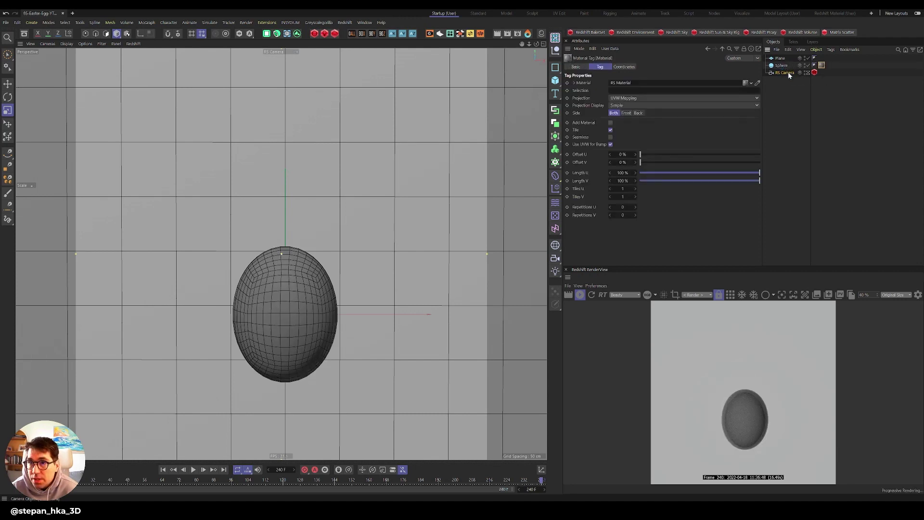
Open the sphere material's Redshift shader graph and enlarge its window
{"action": "double_click", "coordinate": [821, 65]}
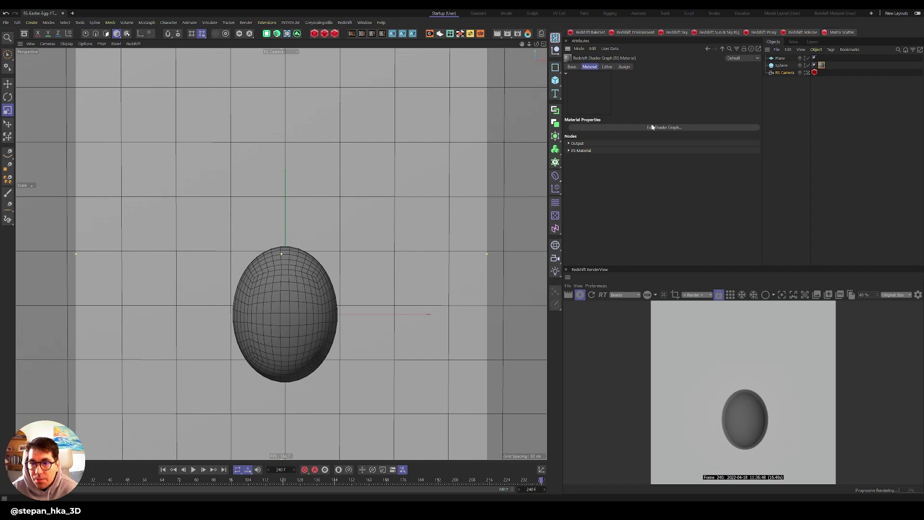
{"action": "left_click", "coordinate": [652, 127]}
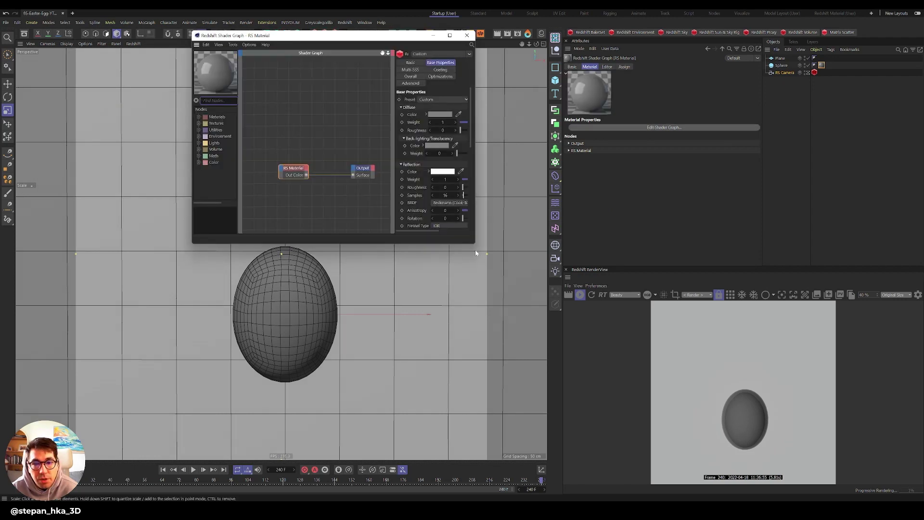
{"action": "left_click_drag", "start_coordinate": [475, 245], "coordinate": [760, 418]}
Open the 03-Dragon-Egg folder in File Explorer, inside 3D Assets > Substance Materials > HKA 2020 - 50 Materials Pack on the 3D Projects drive
{"action": "key", "text": "super"}
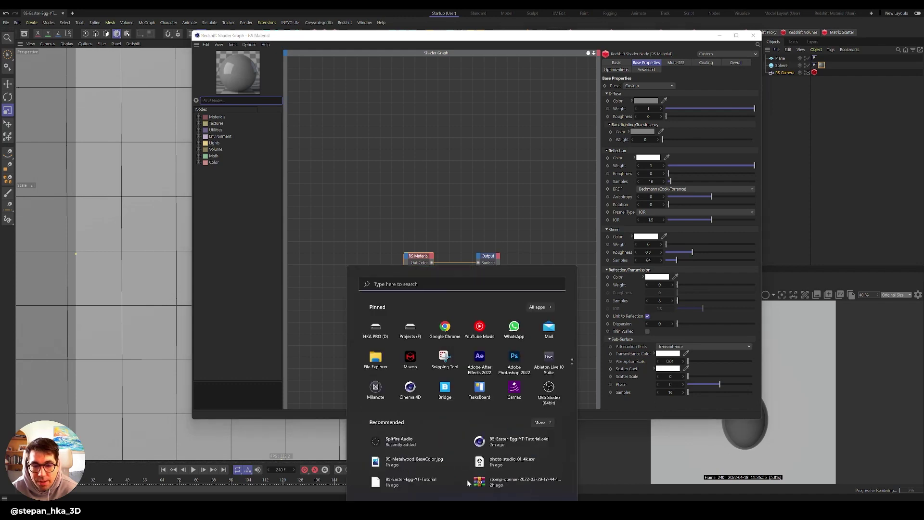
{"action": "left_click", "coordinate": [419, 300]}
{"action": "left_click_drag", "start_coordinate": [497, 277], "coordinate": [618, 199]}
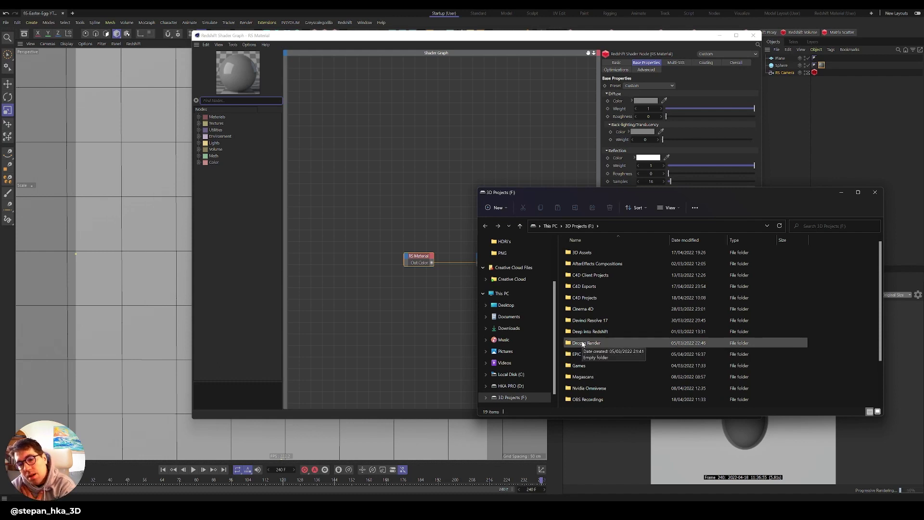
{"action": "double_click", "coordinate": [590, 253]}
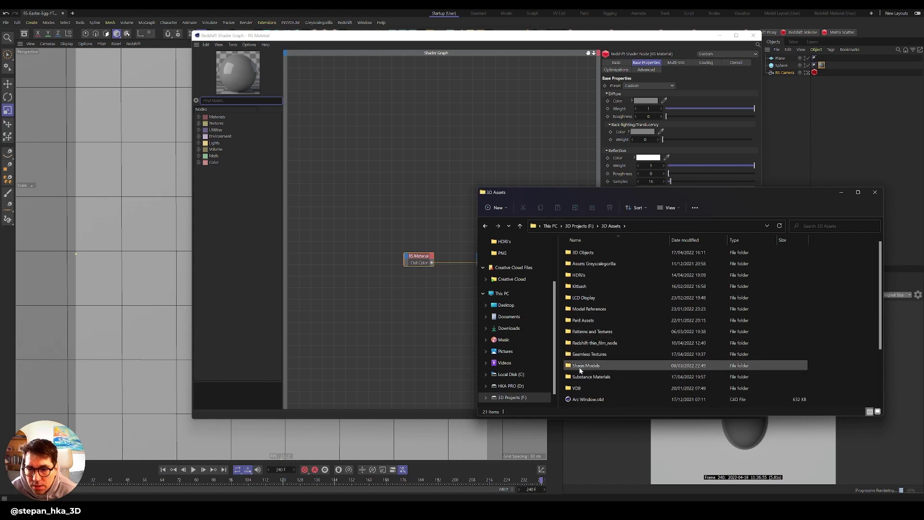
{"action": "left_click", "coordinate": [589, 378]}
{"action": "double_click", "coordinate": [589, 378]}
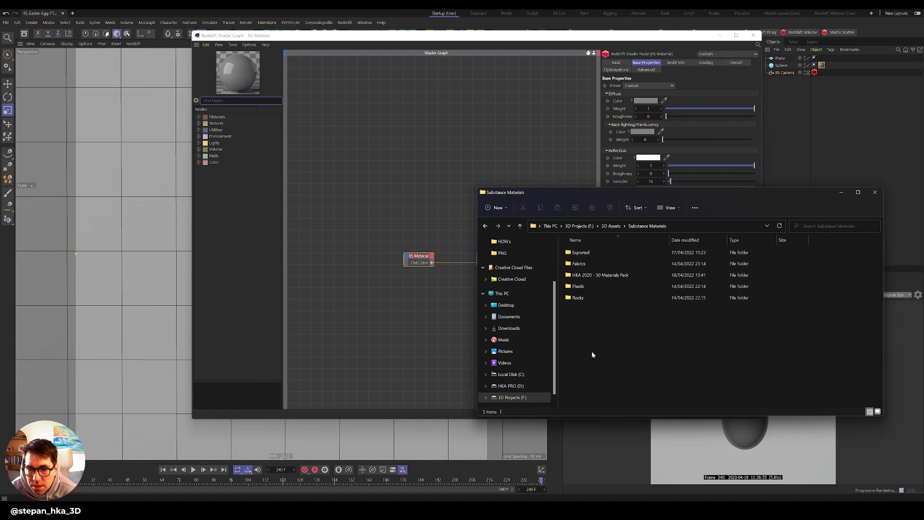
{"action": "double_click", "coordinate": [586, 276]}
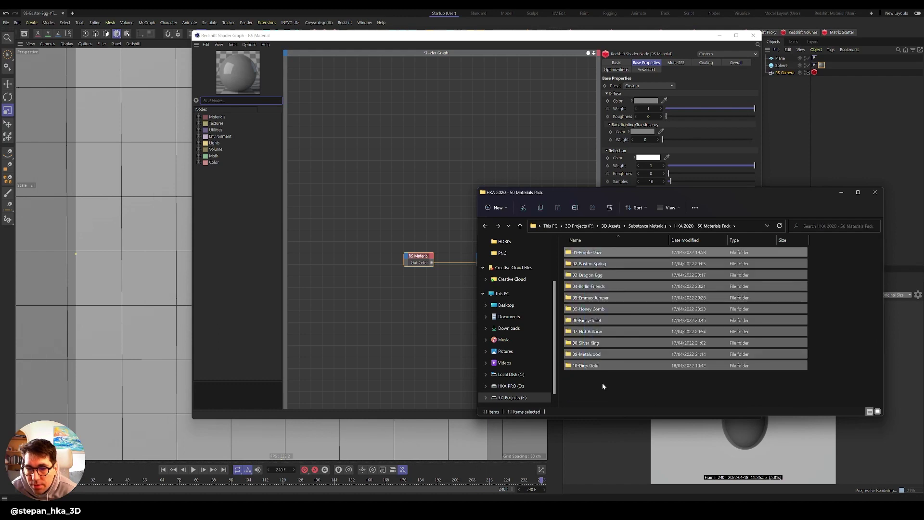
{"action": "double_click", "coordinate": [588, 276]}
Import all the Dragon-Egg texture maps into the shader graph as texture nodes, without copying the images to the project location
{"action": "left_click_drag", "start_coordinate": [575, 334], "coordinate": [848, 251]}
{"action": "left_click_drag", "start_coordinate": [726, 247], "coordinate": [356, 150]}
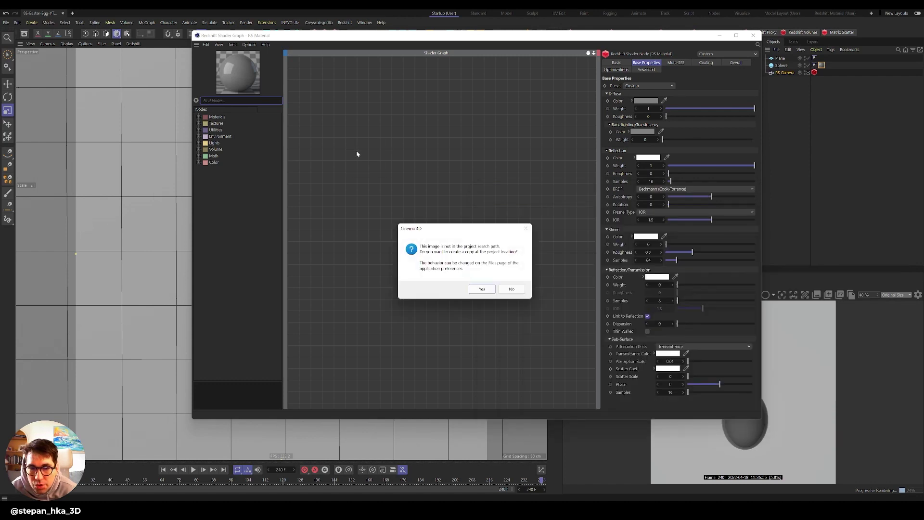
{"action": "left_click", "coordinate": [511, 288]}
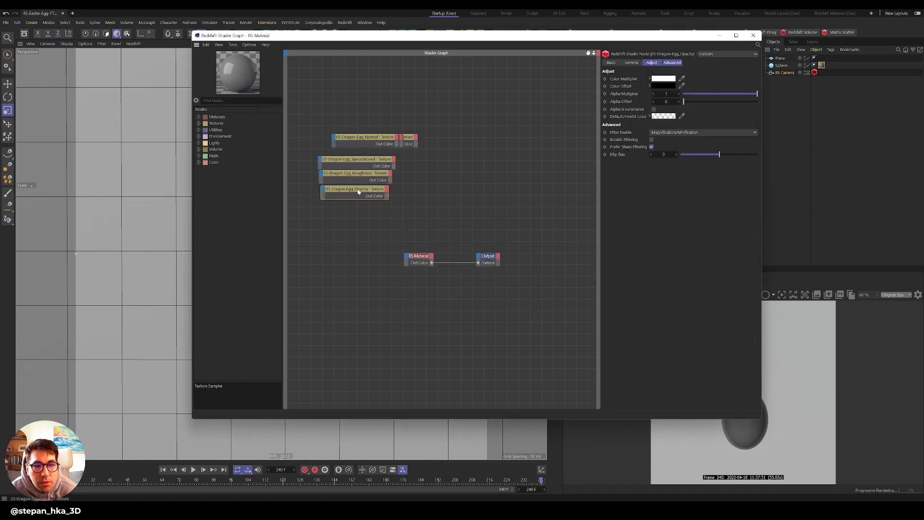
Spread out the stacked texture nodes into a column, with the Normal and Height maps grouped separately below the RS Material node
{"action": "left_click_drag", "start_coordinate": [368, 143], "coordinate": [344, 259]}
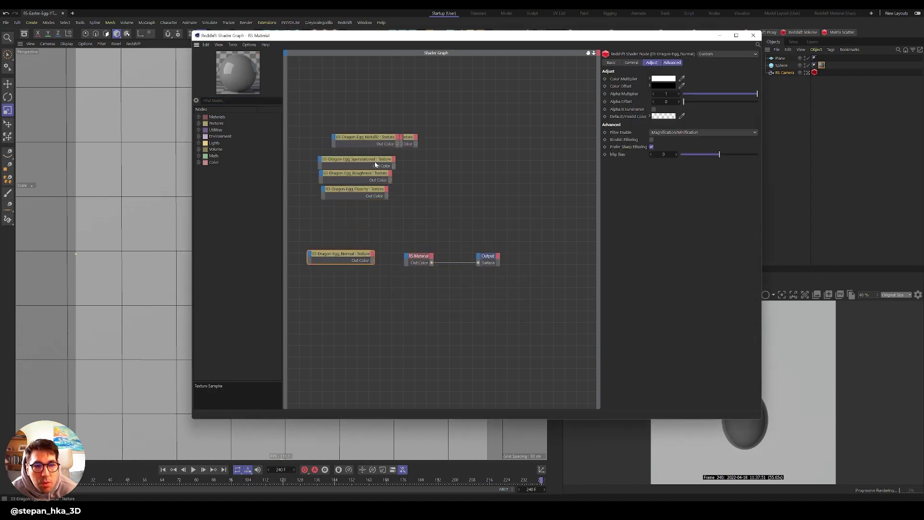
{"action": "left_click_drag", "start_coordinate": [379, 140], "coordinate": [354, 236]}
{"action": "left_click", "coordinate": [375, 152]}
{"action": "left_click_drag", "start_coordinate": [375, 152], "coordinate": [346, 310]}
{"action": "left_click", "coordinate": [419, 194]}
{"action": "left_click_drag", "start_coordinate": [398, 140], "coordinate": [375, 123]}
{"action": "left_click_drag", "start_coordinate": [376, 162], "coordinate": [372, 139]}
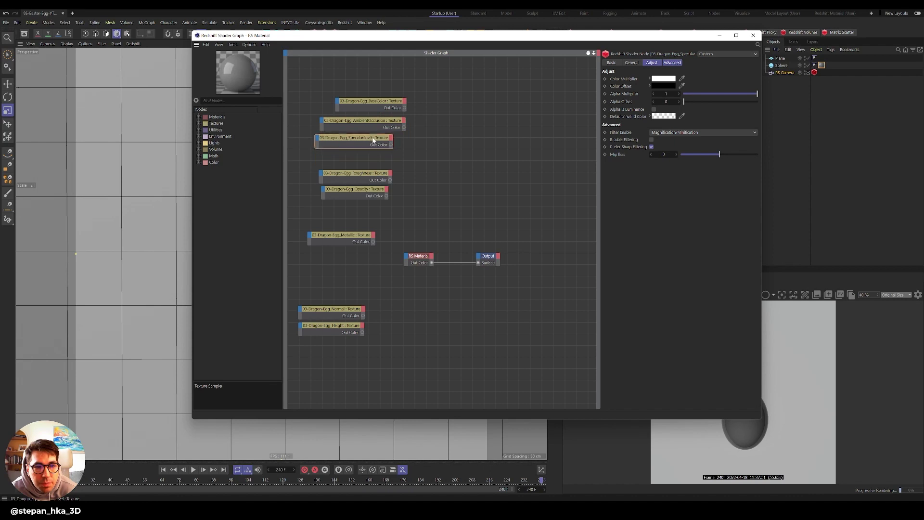
{"action": "left_click_drag", "start_coordinate": [373, 176], "coordinate": [374, 160]}
{"action": "left_click_drag", "start_coordinate": [371, 195], "coordinate": [366, 184]}
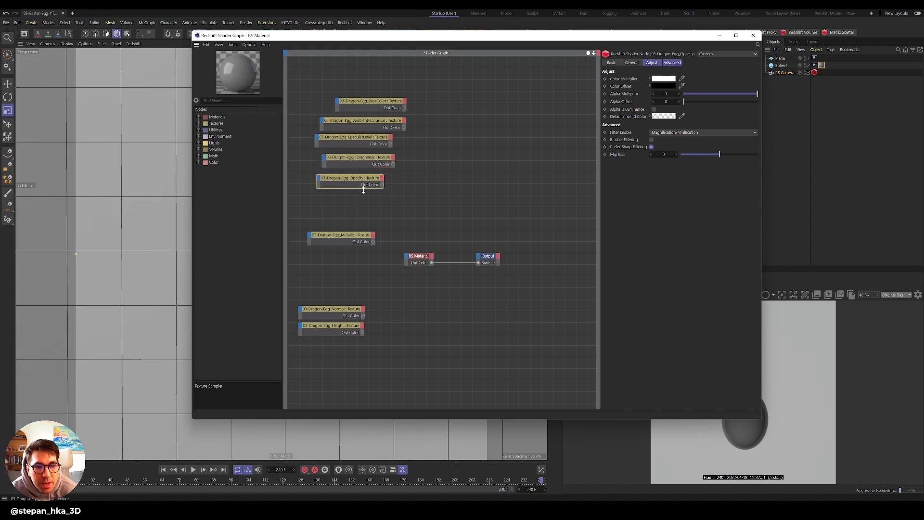
{"action": "left_click_drag", "start_coordinate": [356, 237], "coordinate": [360, 205]}
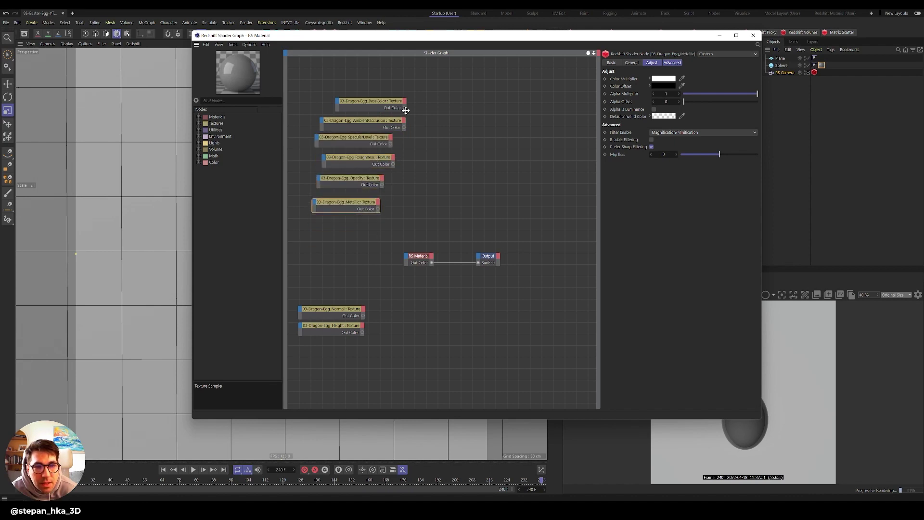
Connect the BaseColor texture to the RS Material's Diffuse Color and the AmbientOcclusion texture to its Overall Color
{"action": "left_click_drag", "start_coordinate": [404, 108], "coordinate": [407, 260]}
{"action": "left_click_drag", "start_coordinate": [406, 256], "coordinate": [407, 256]}
{"action": "mouse_move", "coordinate": [451, 269]}
{"action": "left_click", "coordinate": [518, 270]}
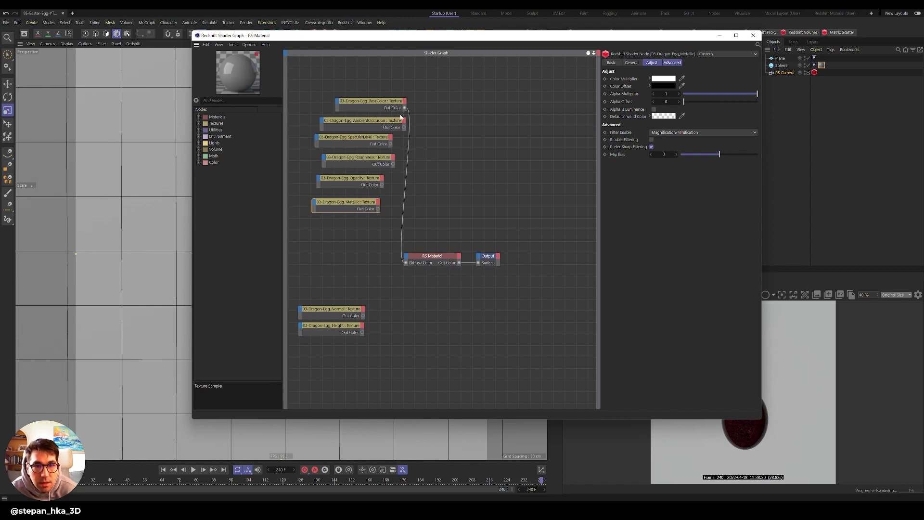
{"action": "left_click_drag", "start_coordinate": [404, 128], "coordinate": [407, 260]}
{"action": "mouse_move", "coordinate": [461, 336]}
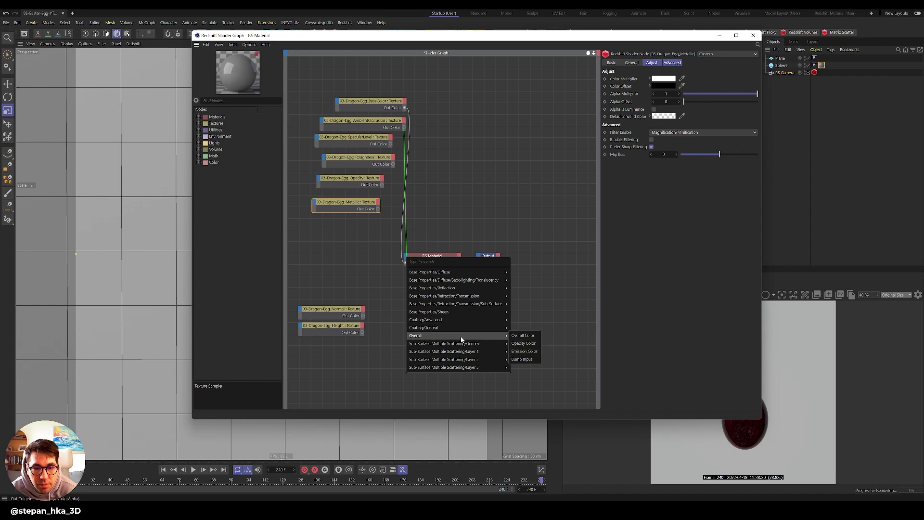
{"action": "left_click", "coordinate": [525, 337]}
Connect the SpecularLevel texture to the RS Material's Refl Color and the Roughness texture to its Refl Roughness
{"action": "left_click", "coordinate": [378, 140]}
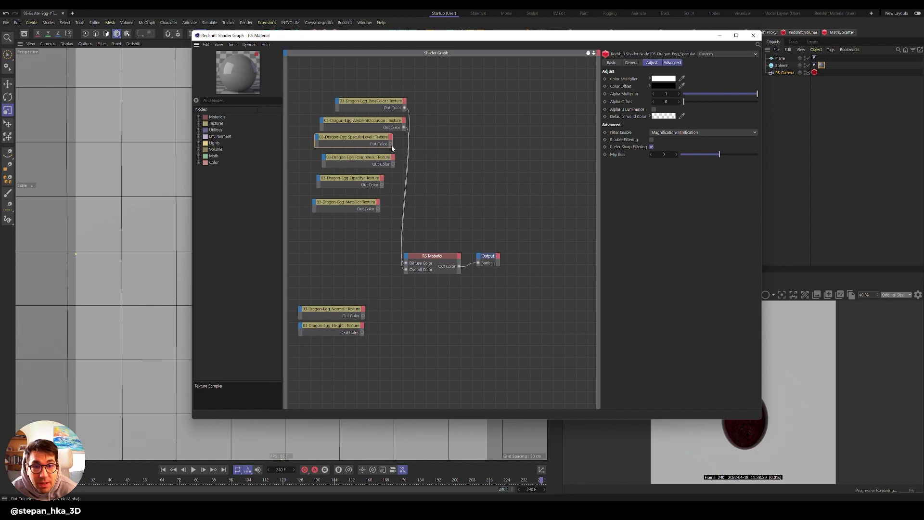
{"action": "left_click_drag", "start_coordinate": [390, 144], "coordinate": [406, 262]}
{"action": "mouse_move", "coordinate": [478, 294]}
{"action": "left_click", "coordinate": [520, 294]}
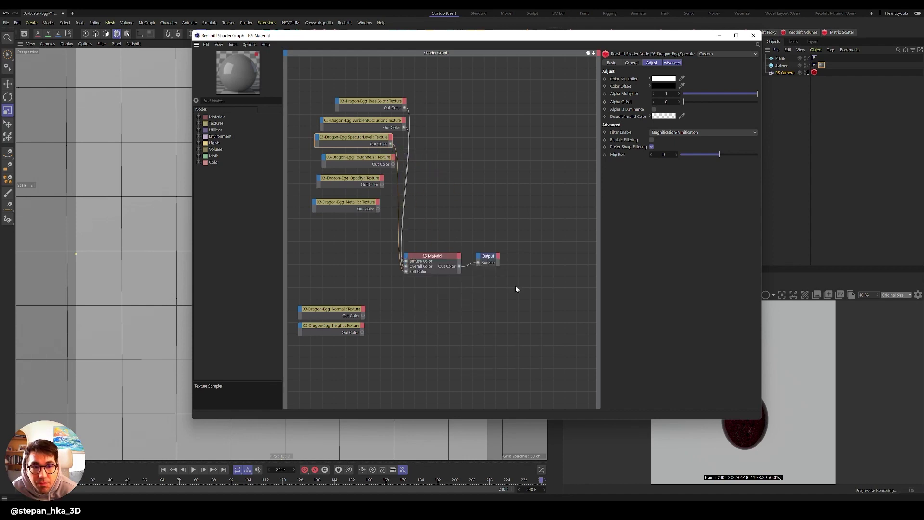
{"action": "left_click_drag", "start_coordinate": [369, 160], "coordinate": [361, 162]}
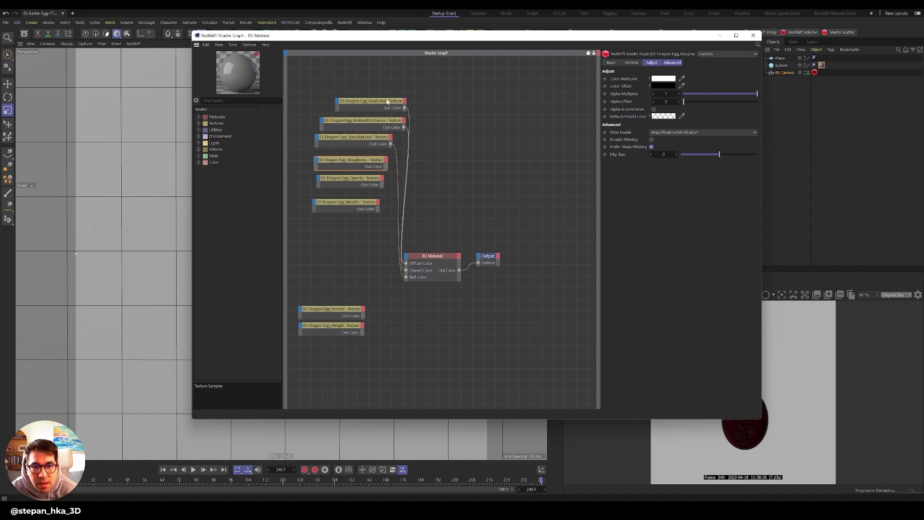
{"action": "left_click_drag", "start_coordinate": [386, 166], "coordinate": [405, 258]}
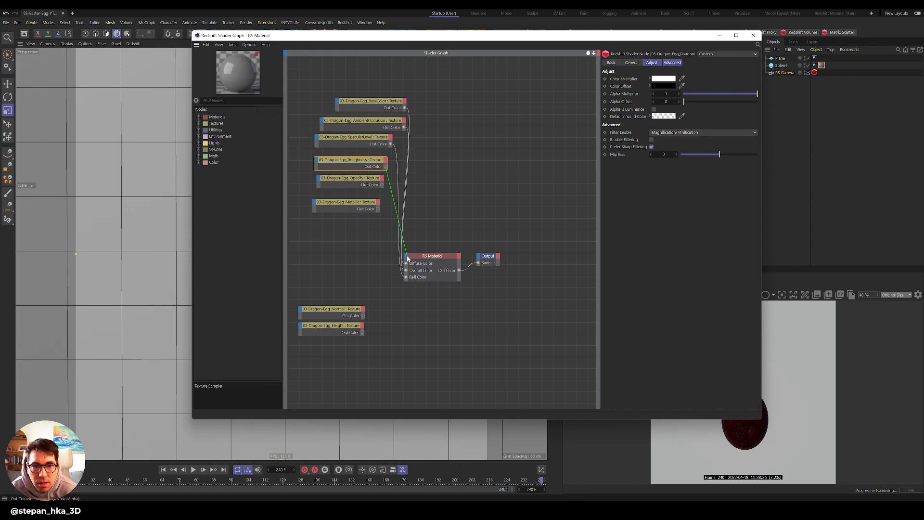
{"action": "left_click_drag", "start_coordinate": [407, 258], "coordinate": [407, 258]}
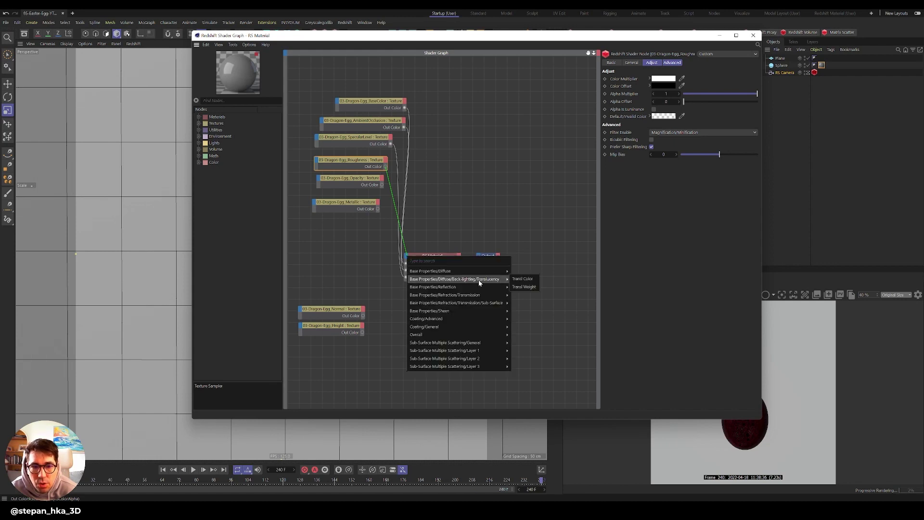
{"action": "mouse_move", "coordinate": [498, 287]}
{"action": "left_click", "coordinate": [534, 304]}
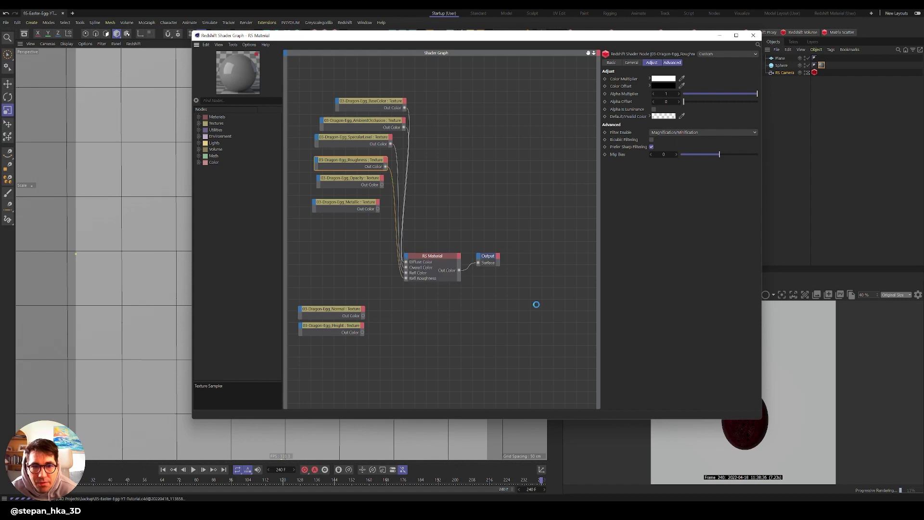
Connect the Opacity texture to the RS Material's Opacity Color and the Metallic texture to its Refl Metalness
{"action": "left_click_drag", "start_coordinate": [363, 180], "coordinate": [405, 258]}
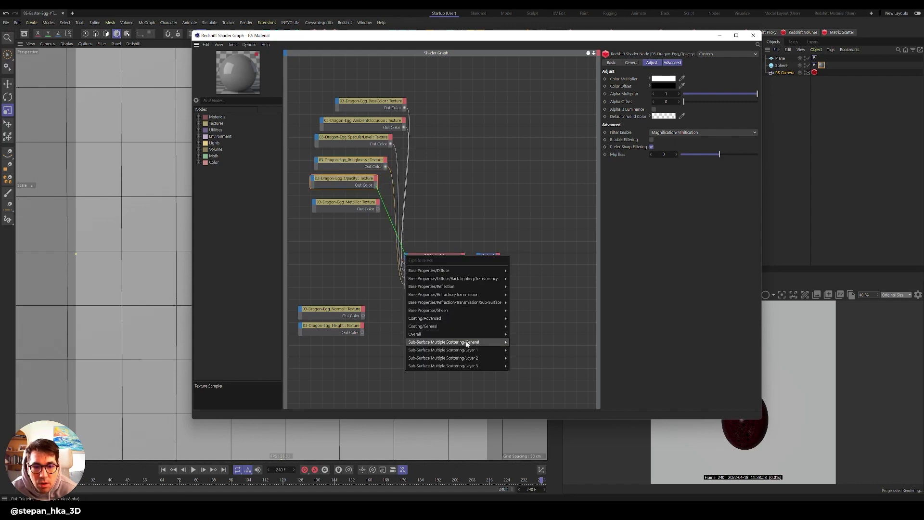
{"action": "mouse_move", "coordinate": [466, 343]}
{"action": "left_click", "coordinate": [522, 345]}
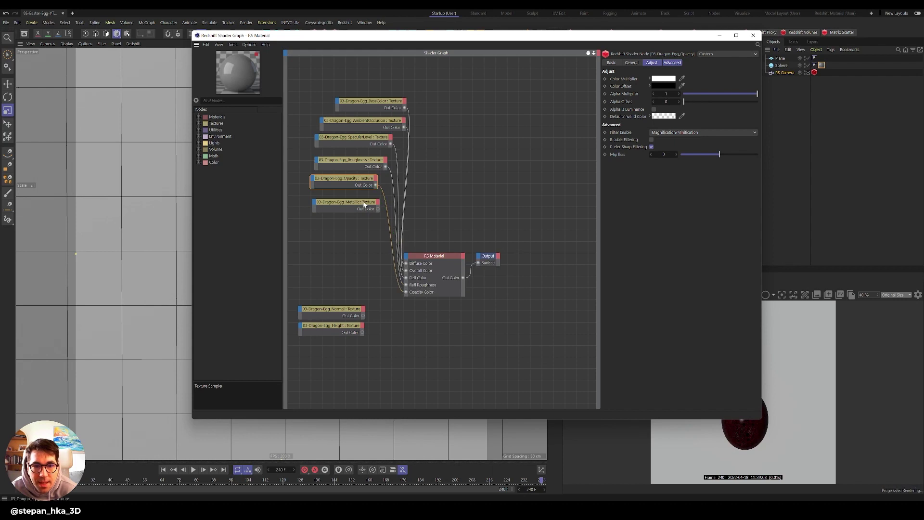
{"action": "left_click_drag", "start_coordinate": [364, 204], "coordinate": [353, 208]}
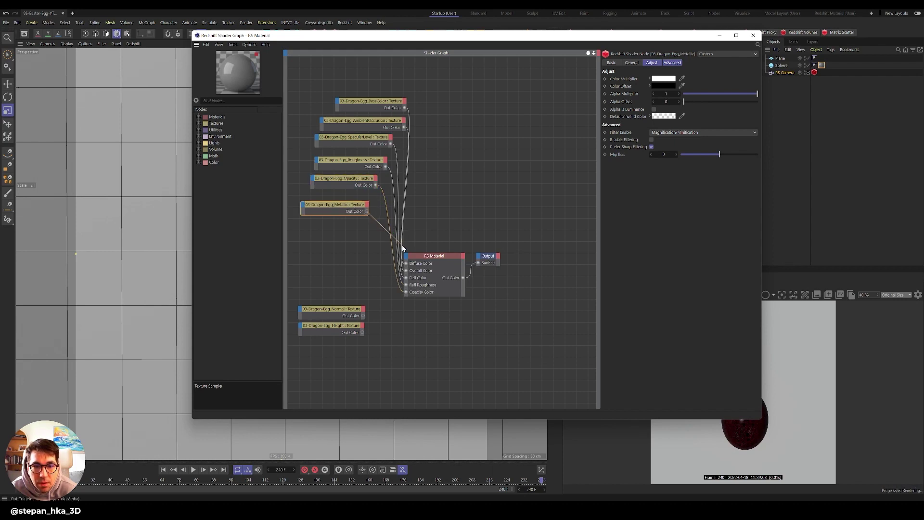
{"action": "left_click_drag", "start_coordinate": [407, 257], "coordinate": [408, 258]}
{"action": "mouse_move", "coordinate": [458, 288]}
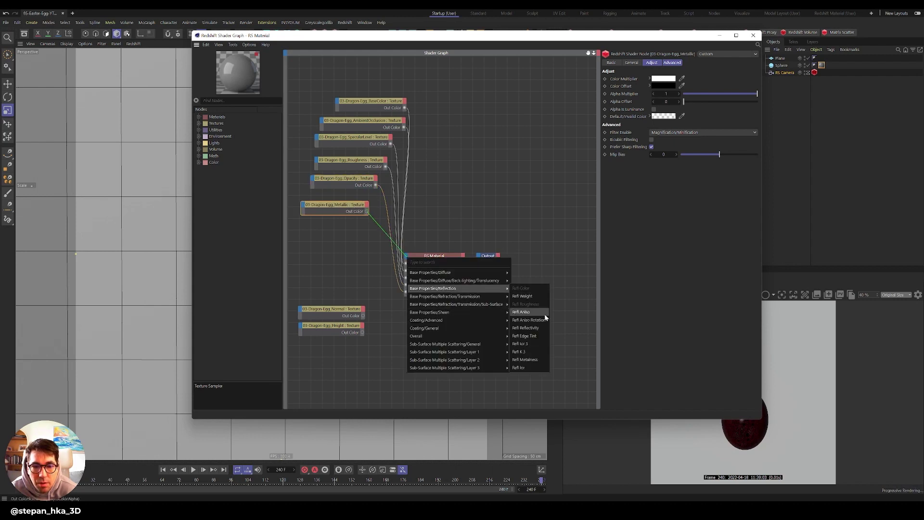
{"action": "left_click", "coordinate": [524, 359]}
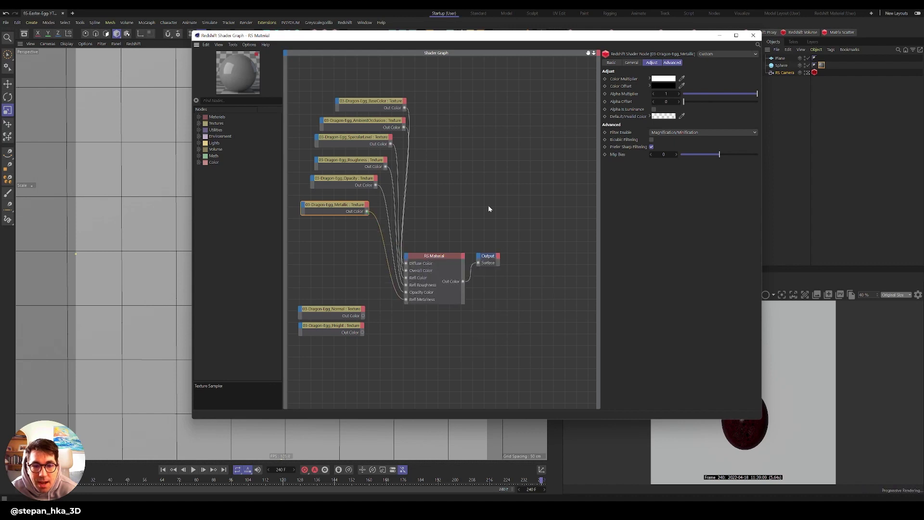
Add two Bump Map nodes and one Bump Blender node beside the Normal and Height textures
{"action": "left_click", "coordinate": [199, 124]}
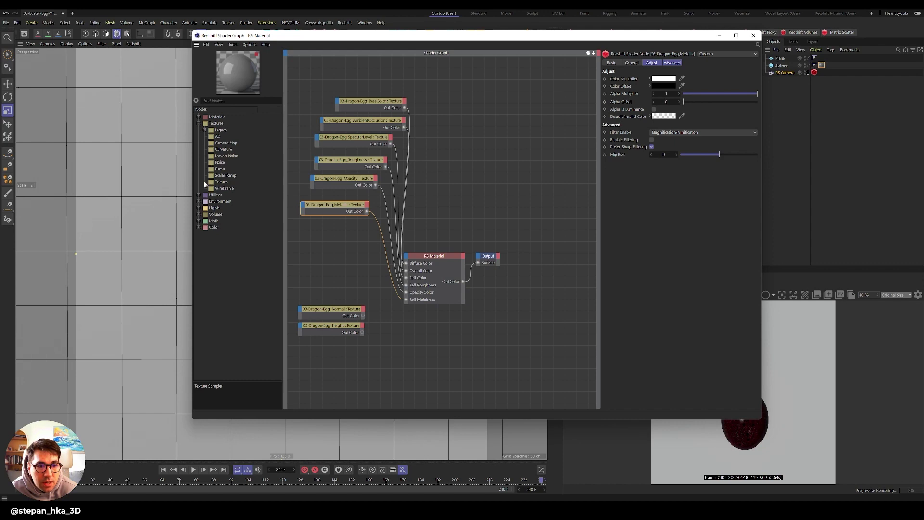
{"action": "left_click", "coordinate": [198, 195]}
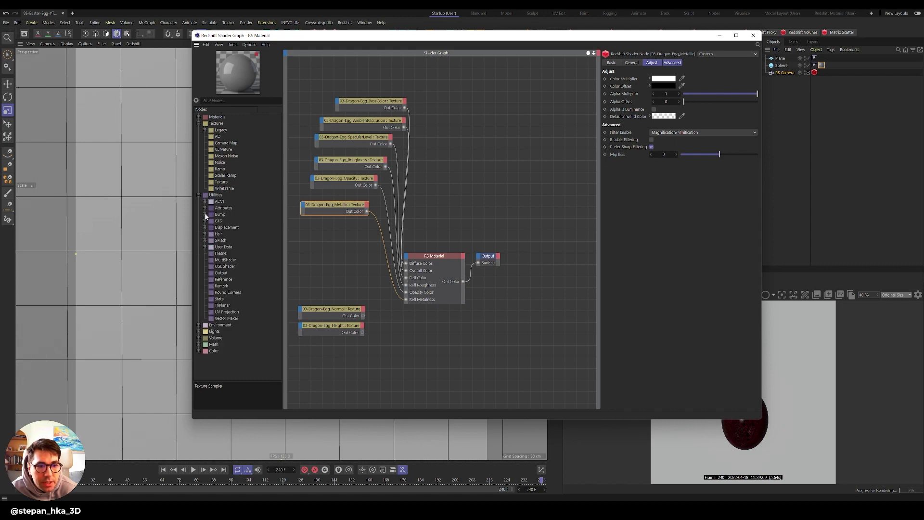
{"action": "left_click", "coordinate": [204, 214]}
{"action": "left_click_drag", "start_coordinate": [235, 228], "coordinate": [391, 319]}
{"action": "left_click_drag", "start_coordinate": [226, 227], "coordinate": [383, 337]}
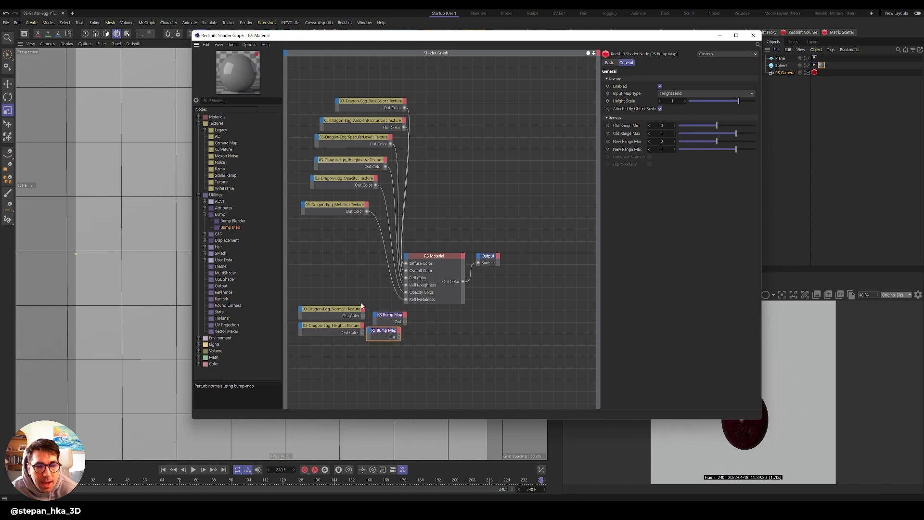
{"action": "left_click_drag", "start_coordinate": [232, 220], "coordinate": [444, 322]}
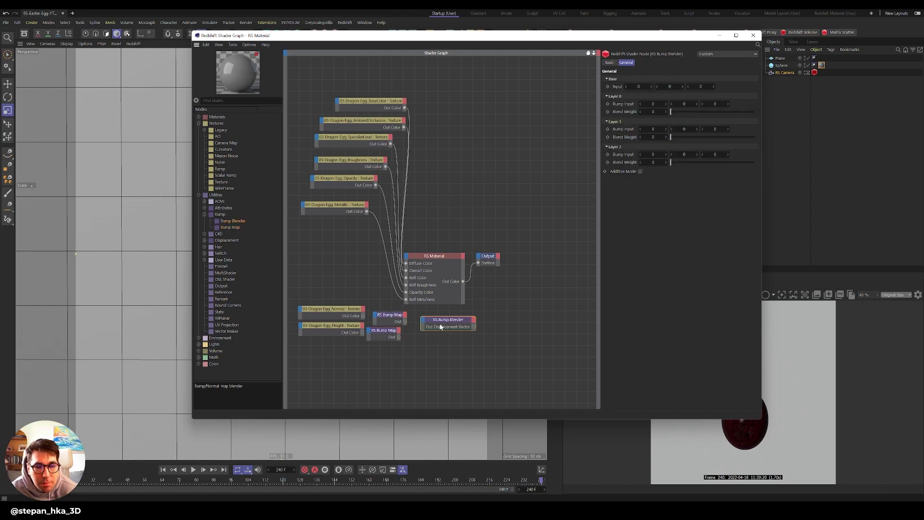
Connect the Normal texture to the upper Bump Map node's input and set that node's input map type to Tangent-Space Normal
{"action": "left_click", "coordinate": [362, 314]}
{"action": "left_click_drag", "start_coordinate": [361, 318], "coordinate": [374, 321]}
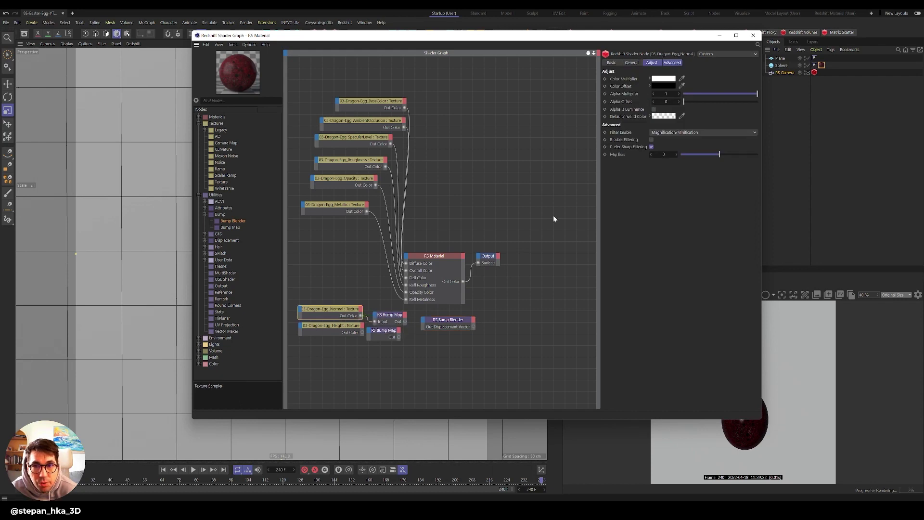
{"action": "left_click", "coordinate": [632, 62]}
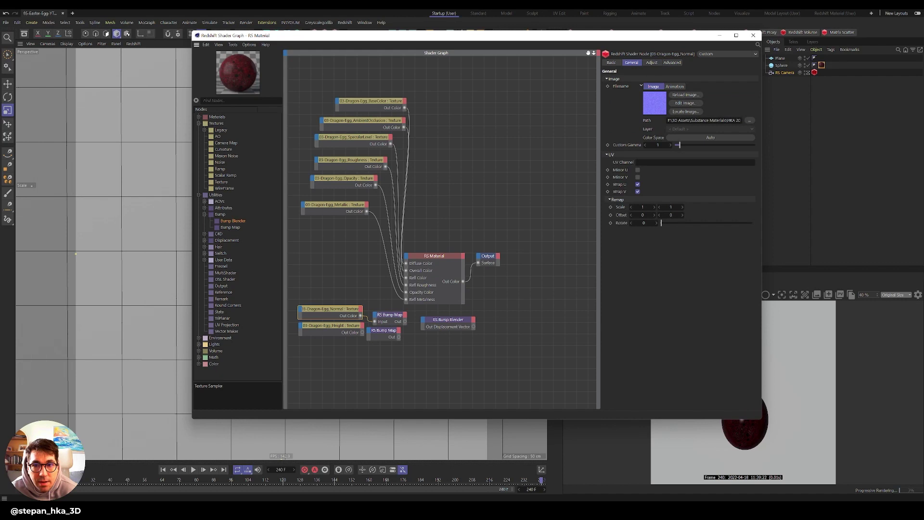
{"action": "left_click", "coordinate": [383, 317]}
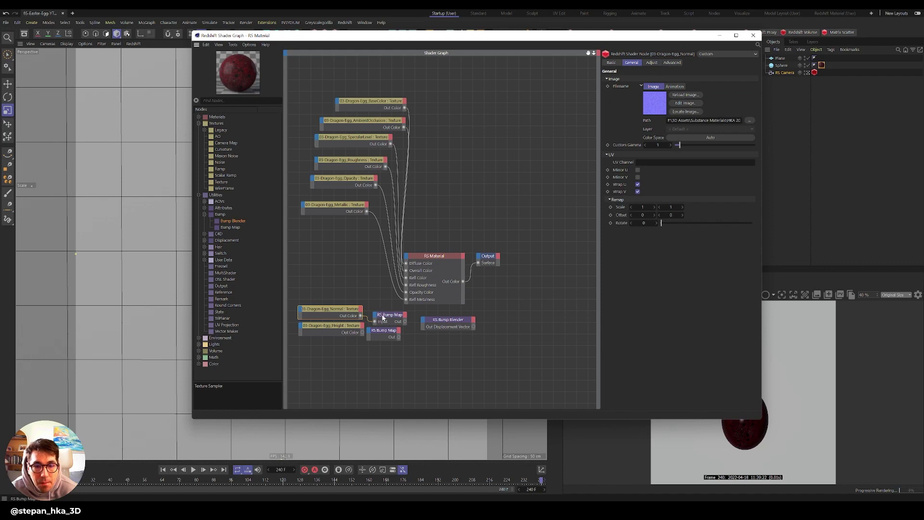
{"action": "left_click", "coordinate": [676, 94]}
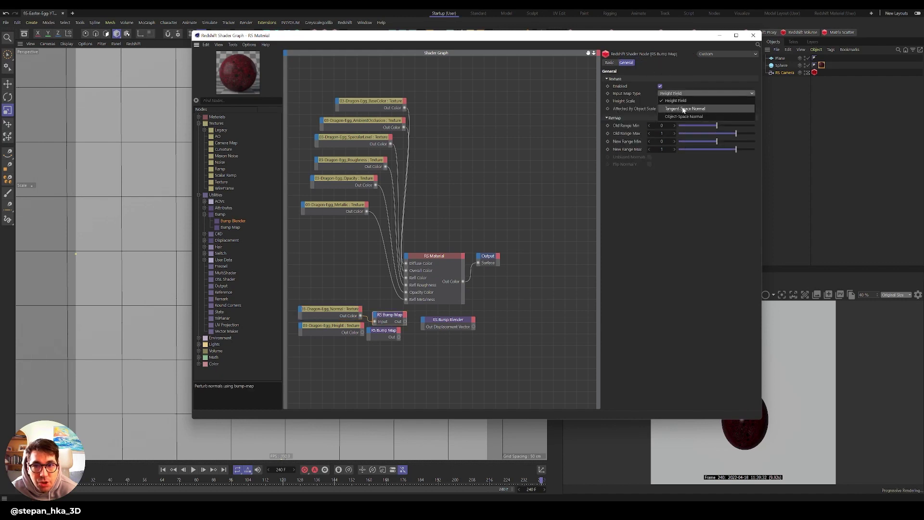
{"action": "left_click", "coordinate": [685, 109]}
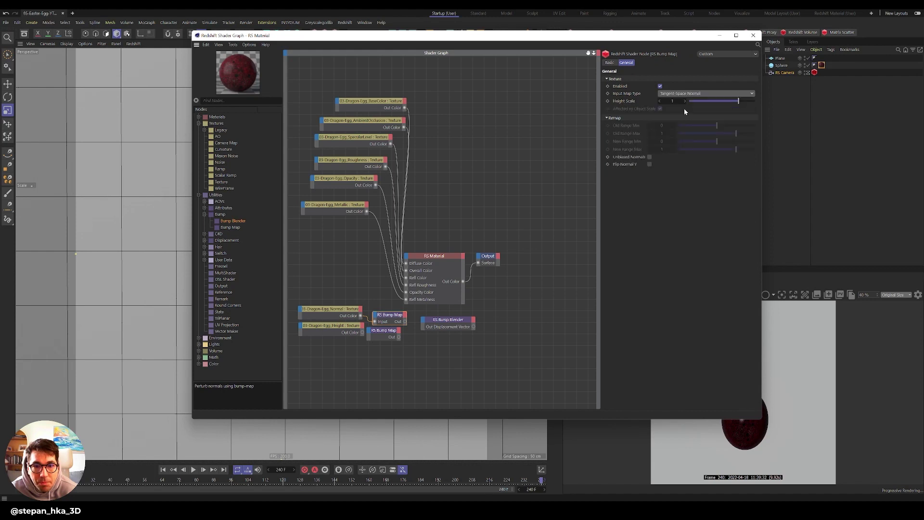
Connect the Normal texture's Bump Map node to Bump Input 0 on Layer 0 of the Bump Blender
{"action": "left_click_drag", "start_coordinate": [337, 310], "coordinate": [421, 320]}
{"action": "mouse_move", "coordinate": [433, 332]}
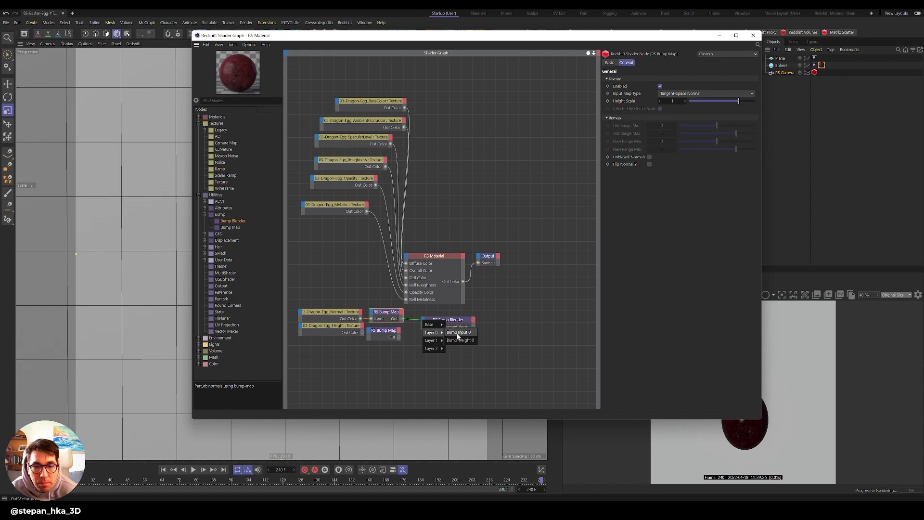
{"action": "left_click", "coordinate": [457, 332]}
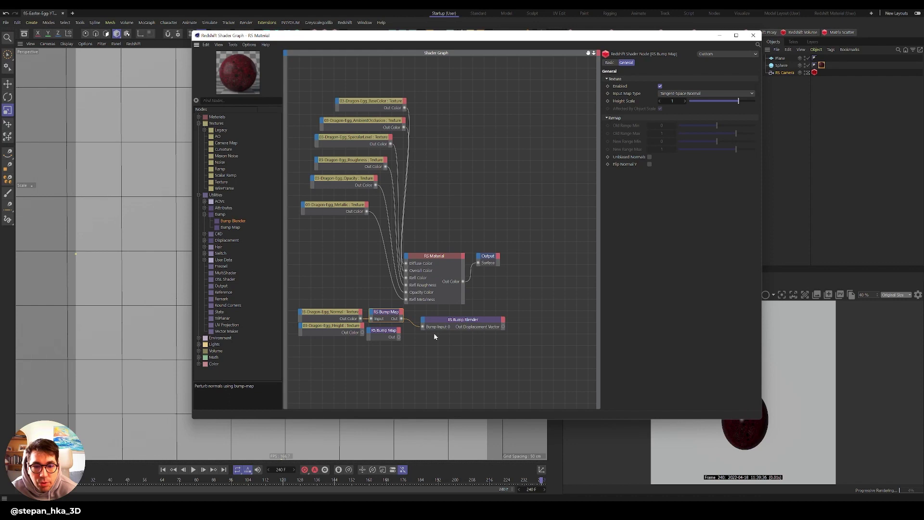
Move the Height texture node lower and connect its Out Color to the lower Bump Map node's Input
{"action": "left_click_drag", "start_coordinate": [337, 327], "coordinate": [335, 342]}
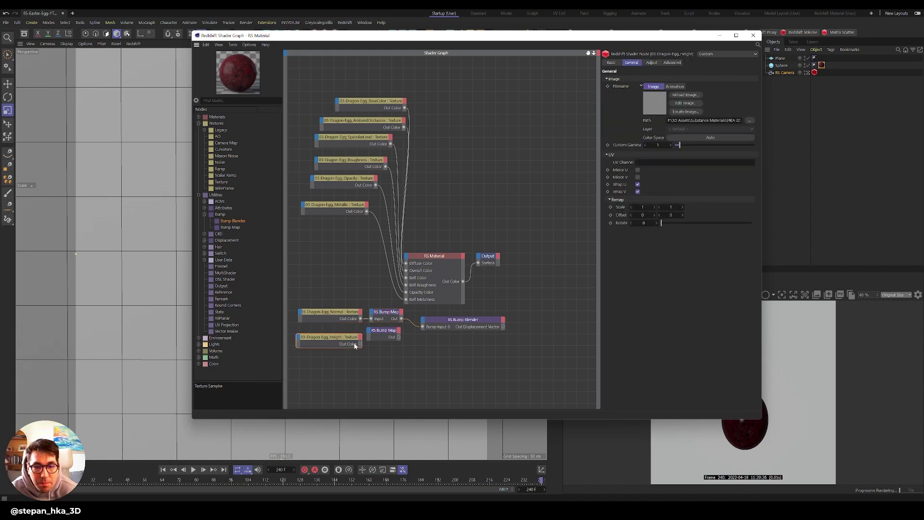
{"action": "left_click_drag", "start_coordinate": [407, 316], "coordinate": [370, 332]}
{"action": "mouse_move", "coordinate": [382, 342]}
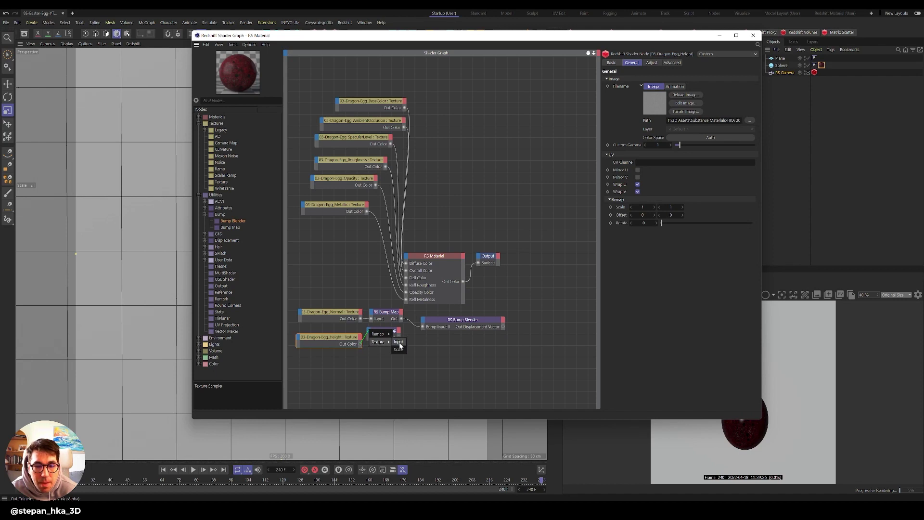
{"action": "left_click", "coordinate": [398, 342]}
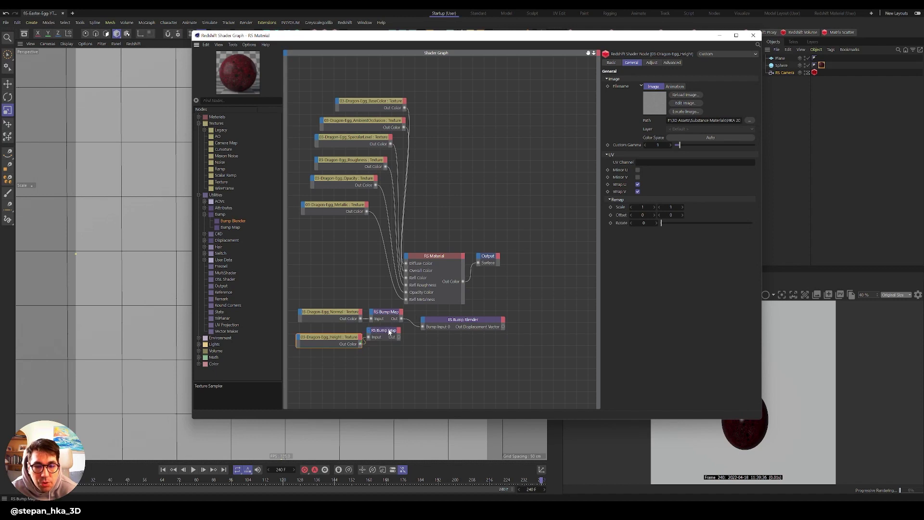
Connect the Height texture's Bump Map node to Bump Input 1 on Layer 1 of the Bump Blender
{"action": "left_click", "coordinate": [389, 334]}
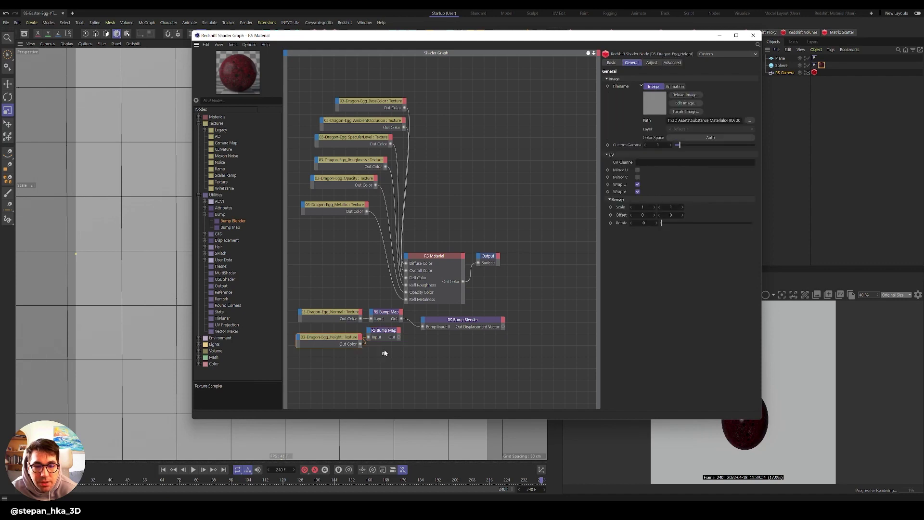
{"action": "left_click_drag", "start_coordinate": [427, 329], "coordinate": [424, 322]}
{"action": "mouse_move", "coordinate": [433, 339]}
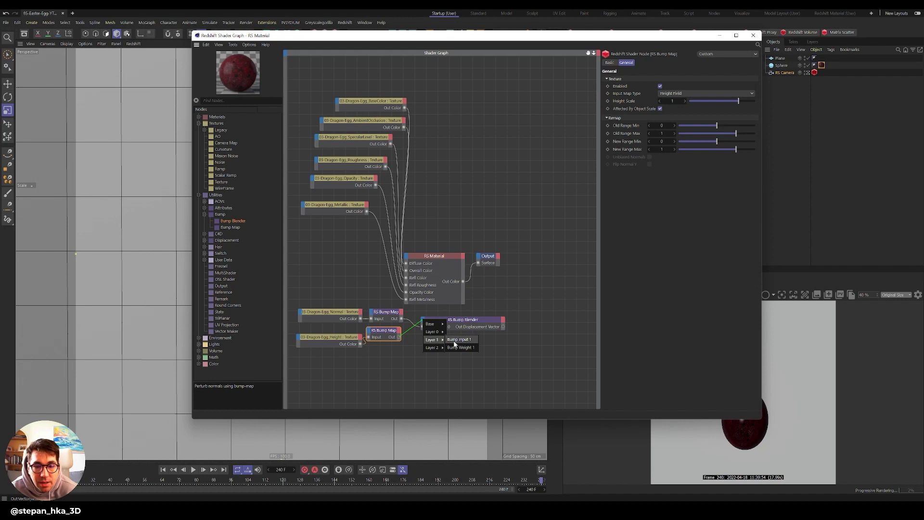
{"action": "left_click", "coordinate": [455, 344]}
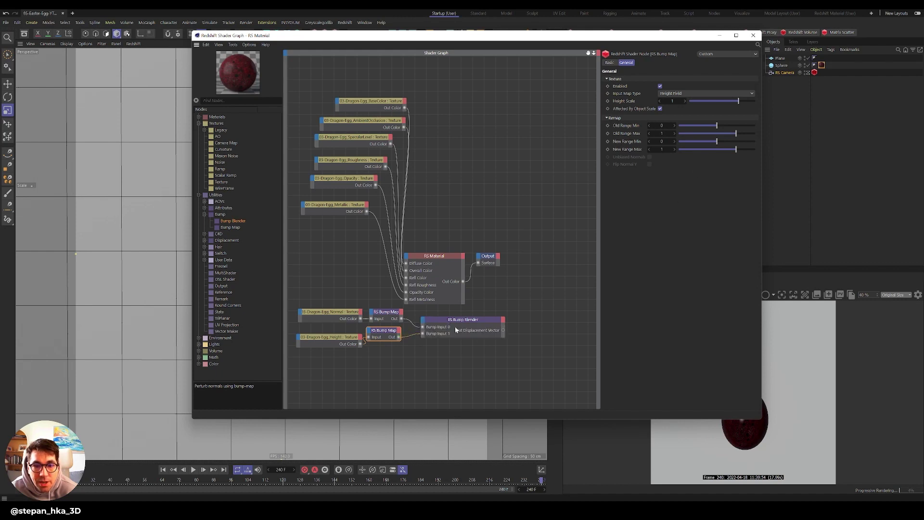
Set the Bump Blender's Blend Weight to 1 for both Layer 0 and Layer 1
{"action": "left_click", "coordinate": [467, 321]}
{"action": "left_click_drag", "start_coordinate": [724, 111], "coordinate": [762, 112]}
{"action": "left_click_drag", "start_coordinate": [725, 137], "coordinate": [765, 138]}
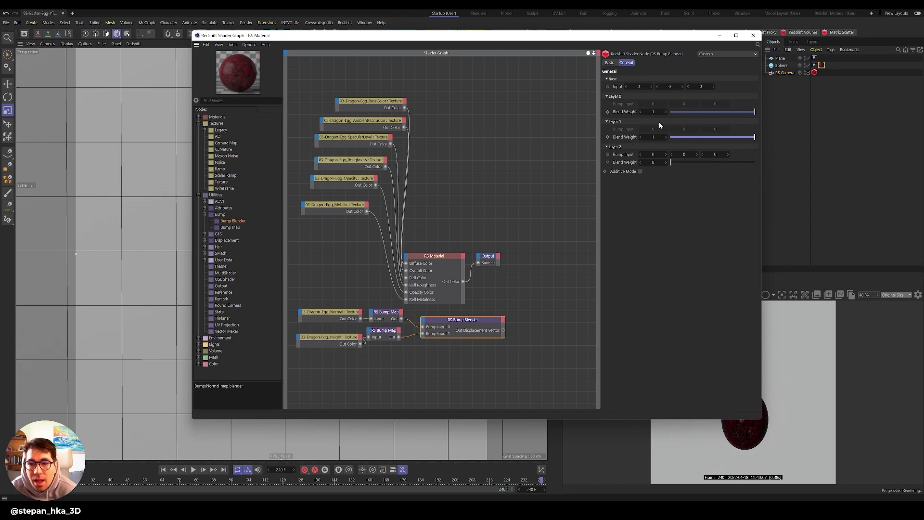
{"action": "left_click_drag", "start_coordinate": [714, 112], "coordinate": [775, 134]}
{"action": "left_click", "coordinate": [710, 137]}
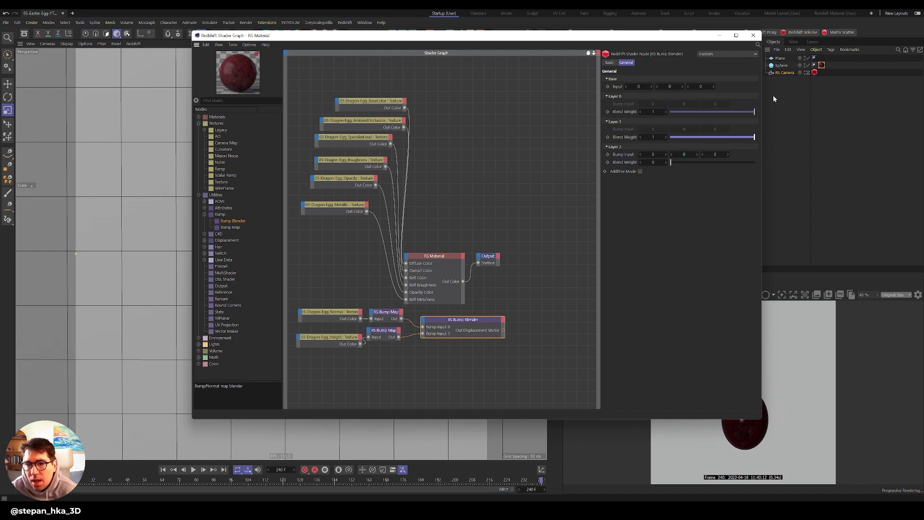
Connect the Bump Blender's output to the RS Material's Overall Bump Input and move the material and output nodes clear of the bump nodes
{"action": "left_click_drag", "start_coordinate": [502, 330], "coordinate": [406, 260]}
{"action": "mouse_move", "coordinate": [483, 336]}
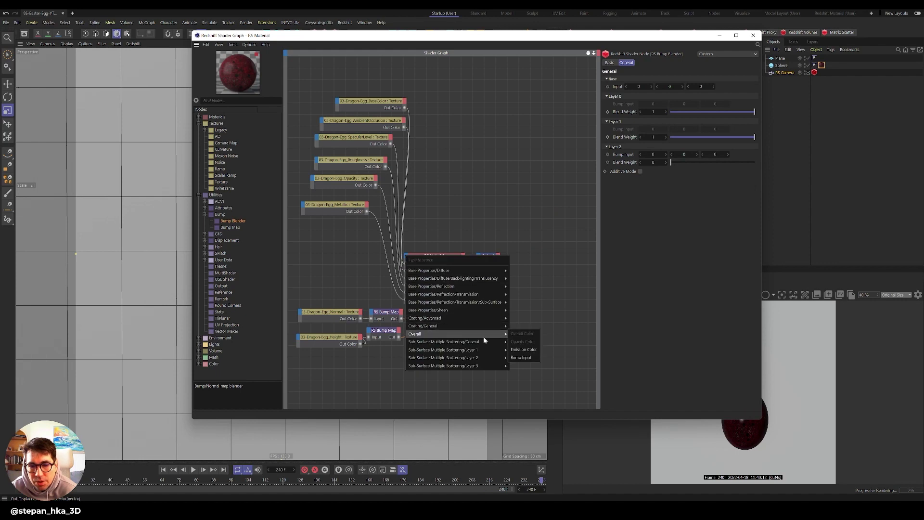
{"action": "left_click", "coordinate": [520, 357]}
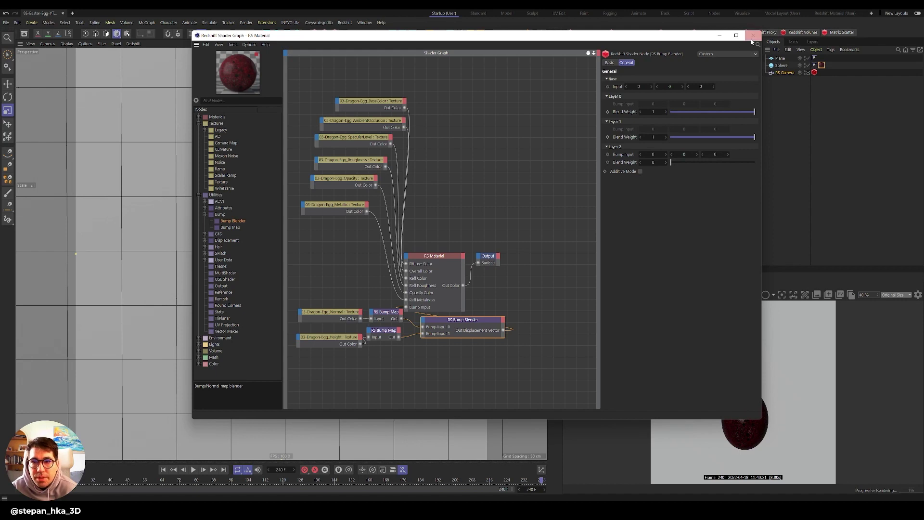
{"action": "left_click_drag", "start_coordinate": [573, 151], "coordinate": [494, 194]}
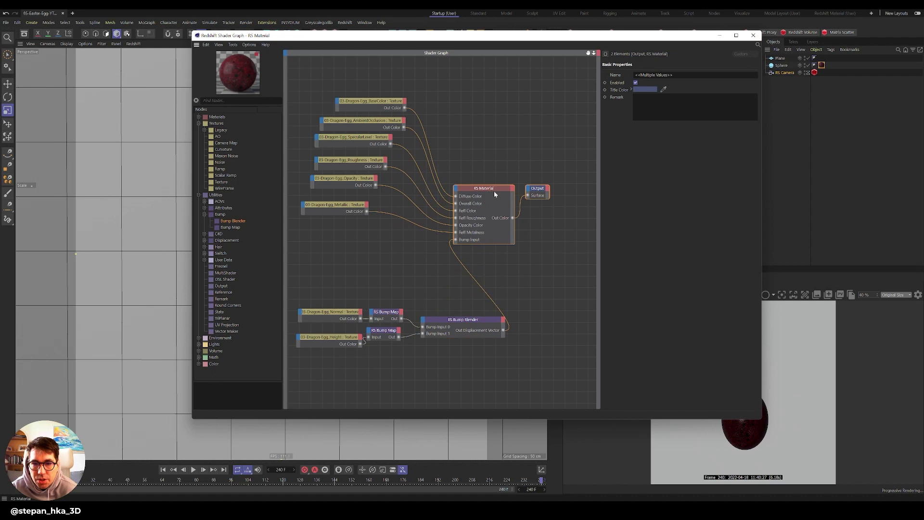
{"action": "left_click", "coordinate": [753, 37]}
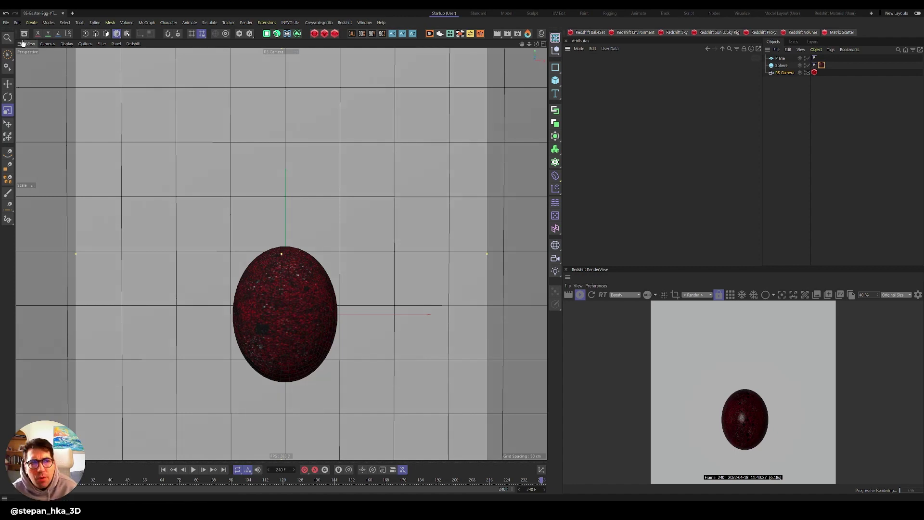
{"action": "left_click", "coordinate": [6, 22]}
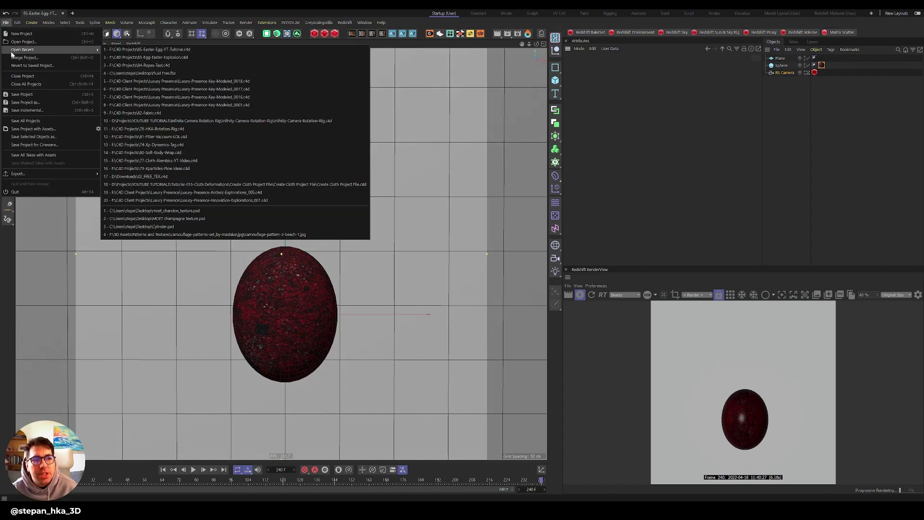
{"action": "left_click", "coordinate": [319, 22]}
{"action": "left_click", "coordinate": [31, 22]}
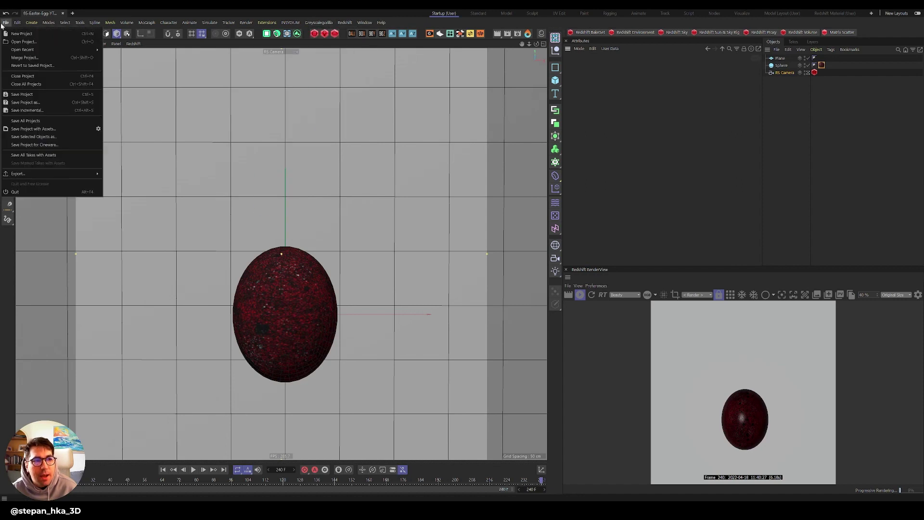
{"action": "left_click", "coordinate": [228, 10]}
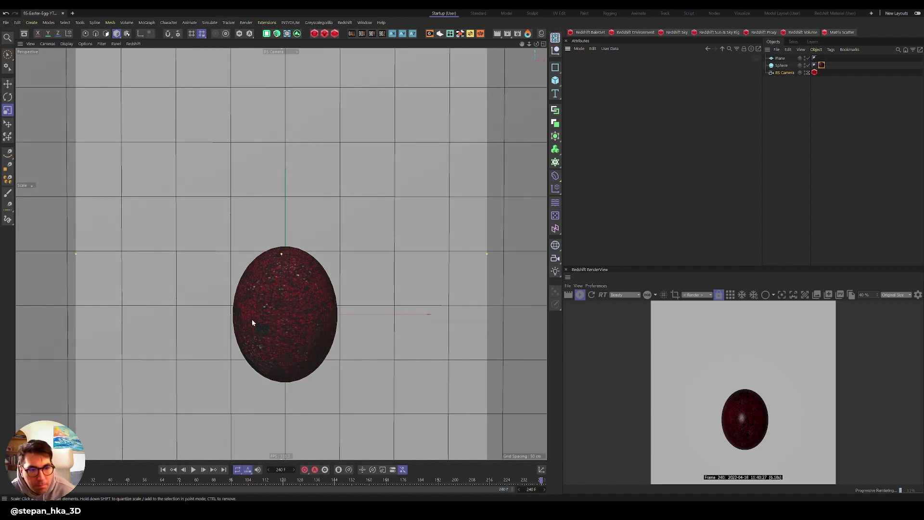
{"action": "left_click", "coordinate": [782, 66]}
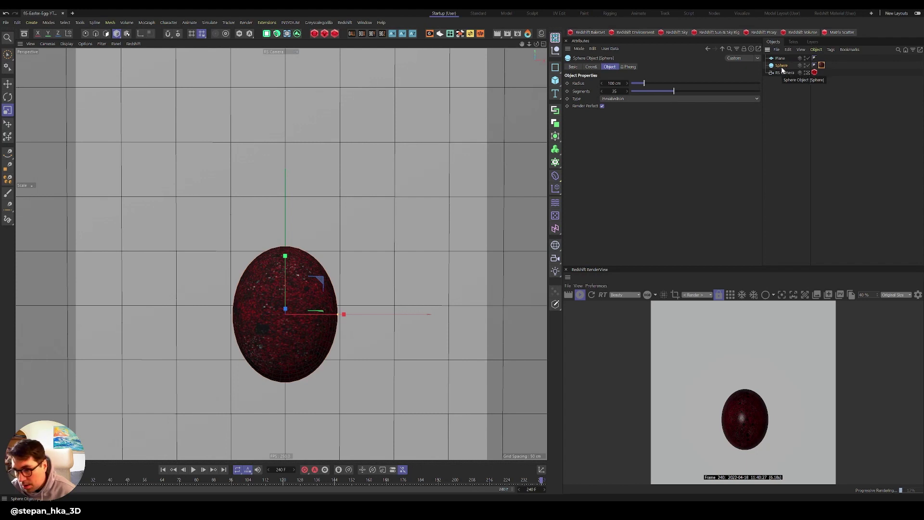
{"action": "middle_click_drag", "start_coordinate": [325, 278], "coordinate": [317, 280], "text": "alt"}
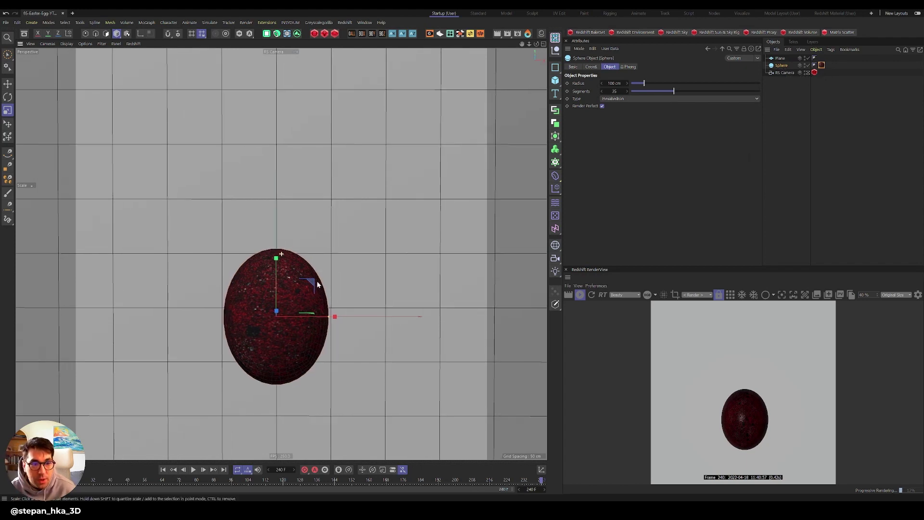
Add a Redshift Dome Light and load photo_studio_01_4k.exr from the HDRI folder as its texture without copying it to the project
{"action": "left_click", "coordinate": [324, 33]}
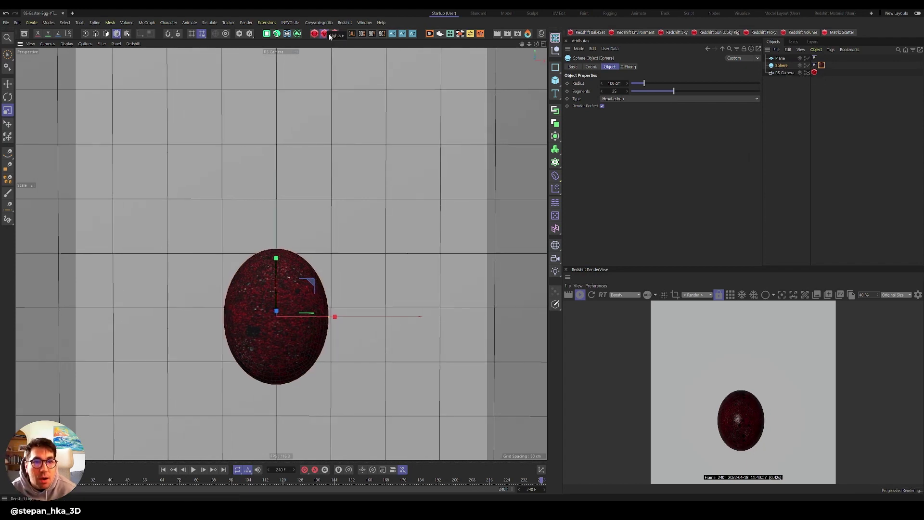
{"action": "left_click", "coordinate": [363, 67]}
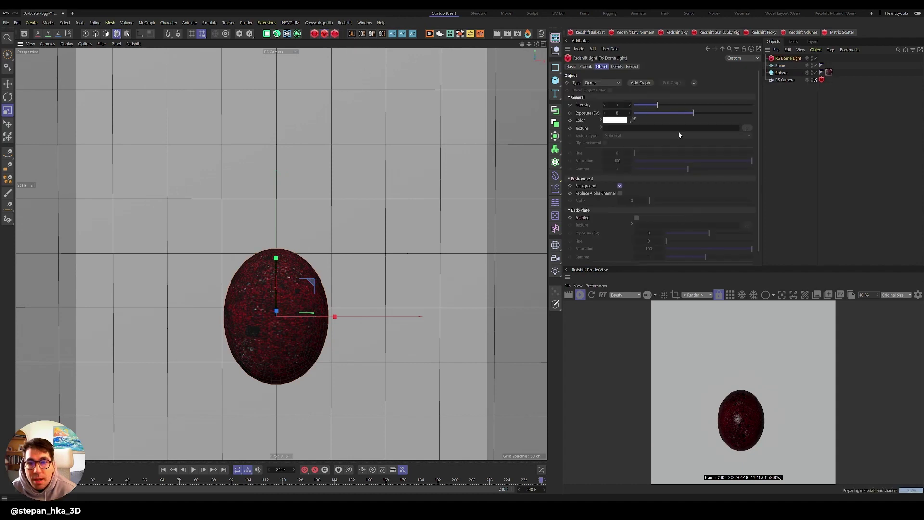
{"action": "left_click", "coordinate": [746, 128]}
{"action": "left_click", "coordinate": [206, 78]}
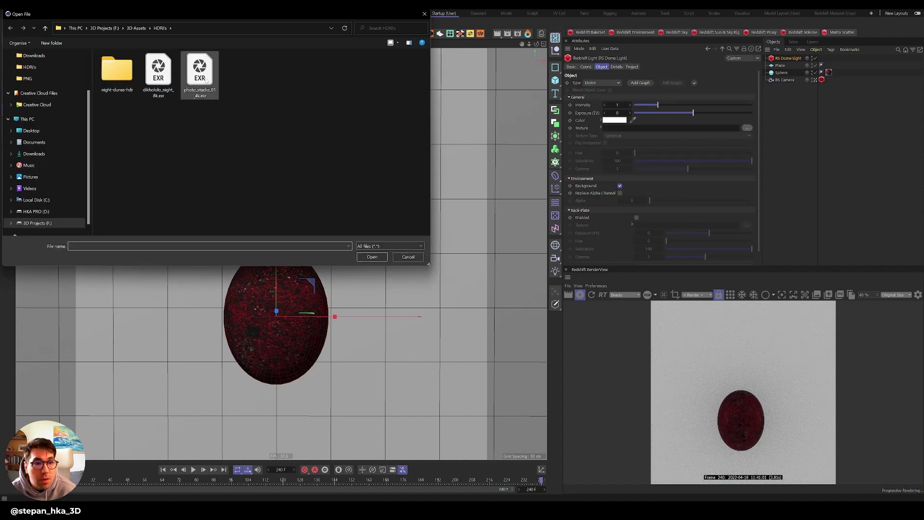
{"action": "double_click", "coordinate": [206, 79]}
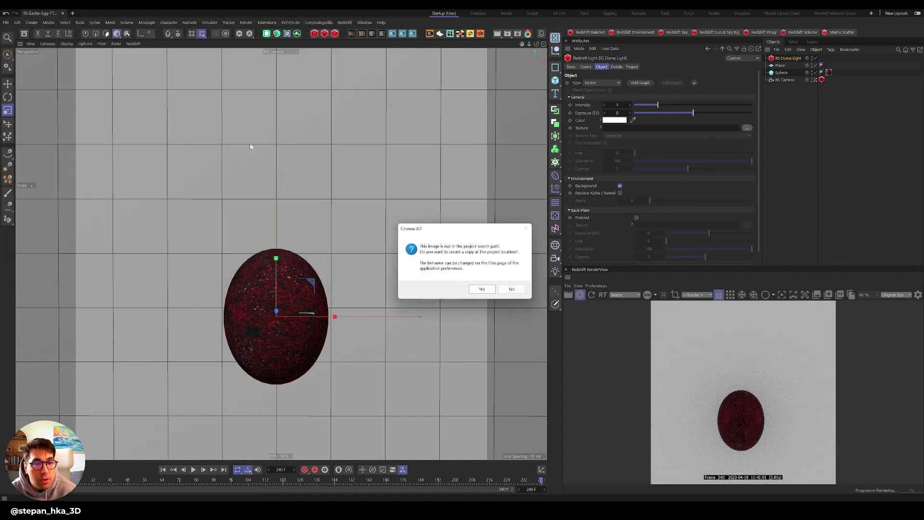
{"action": "left_click", "coordinate": [517, 291]}
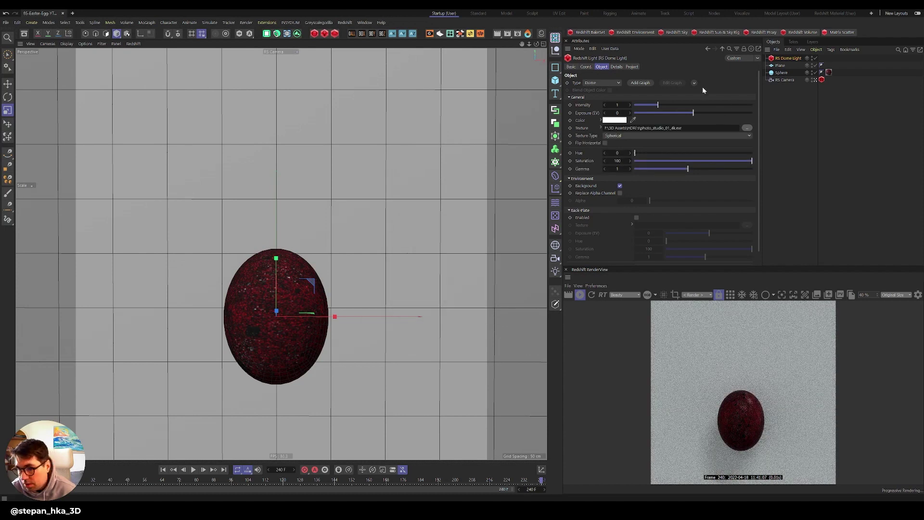
{"action": "left_click", "coordinate": [344, 297]}
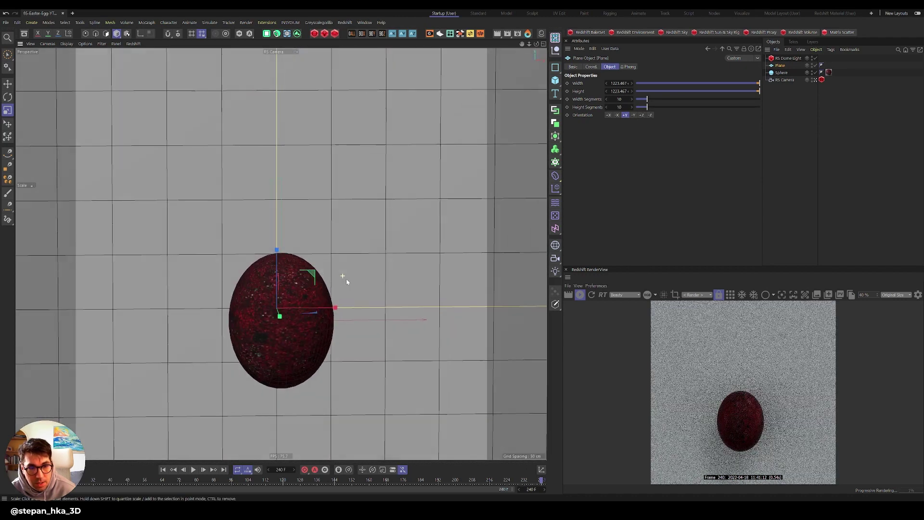
{"action": "left_click_drag", "start_coordinate": [346, 282], "coordinate": [346, 277], "text": "alt"}
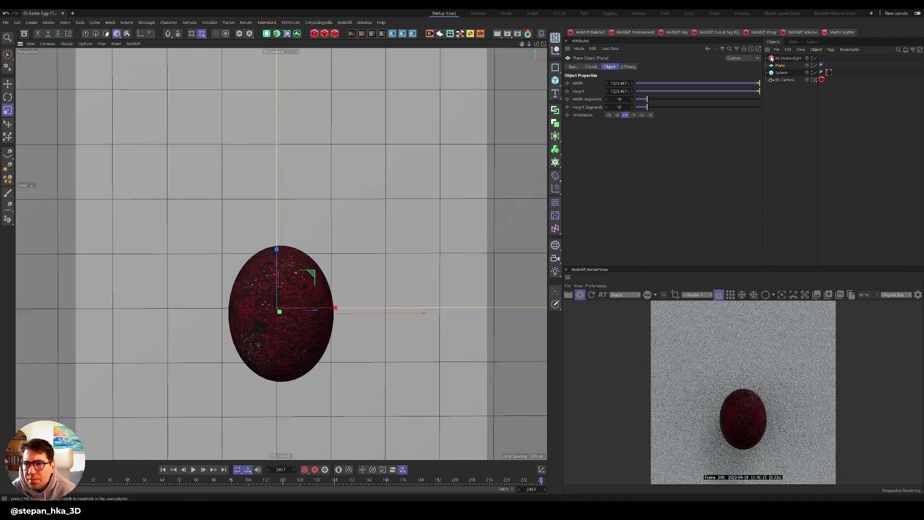
Set the RS Camera's heading, pitch and bank rotation to 0°
{"action": "left_click", "coordinate": [785, 80]}
{"action": "left_click", "coordinate": [617, 66]}
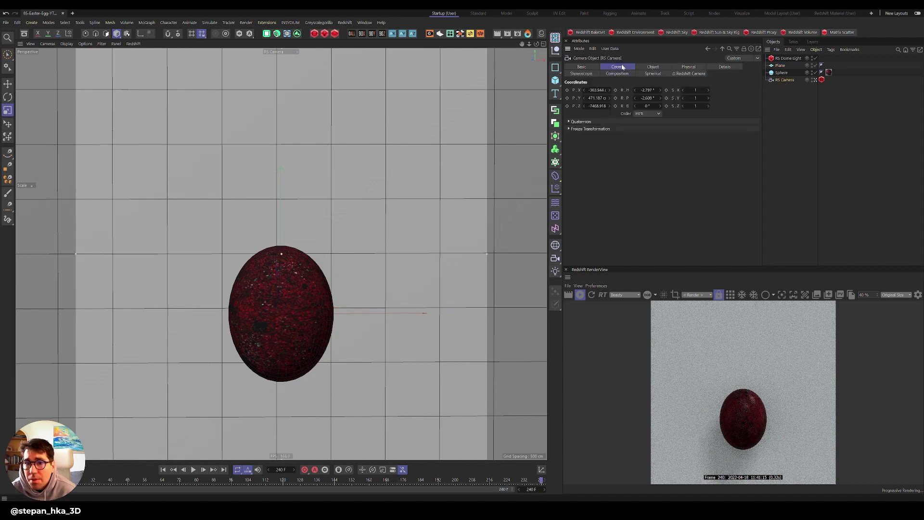
{"action": "left_click", "coordinate": [647, 90]}
{"action": "type", "text": "0"}
{"action": "key", "text": "Tab"}
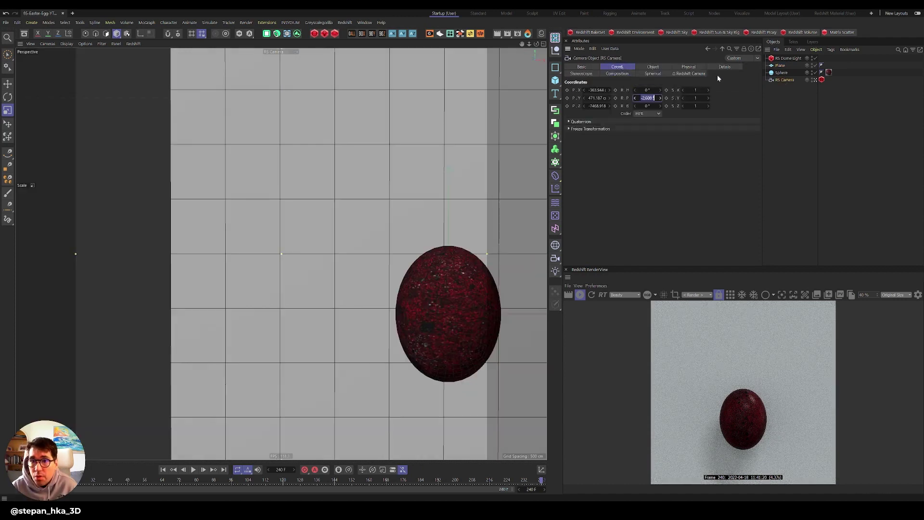
{"action": "type", "text": "0"}
{"action": "key", "text": "Tab"}
{"action": "type", "text": "0"}
{"action": "key", "text": "Return"}
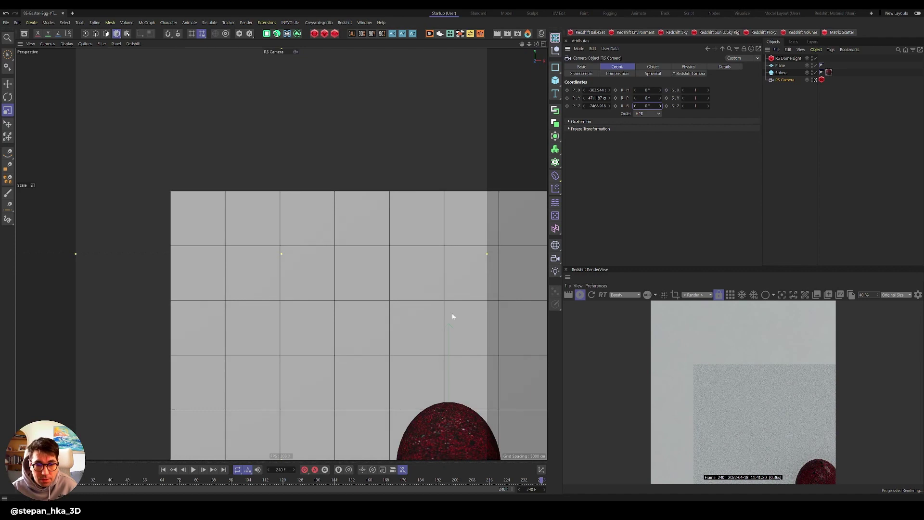
Reframe the RS Camera to about X 0.6 cm and Y 143 cm, with the egg horizontally centred in the frame's lower half
{"action": "middle_click_drag", "start_coordinate": [380, 330], "coordinate": [217, 124], "text": "alt"}
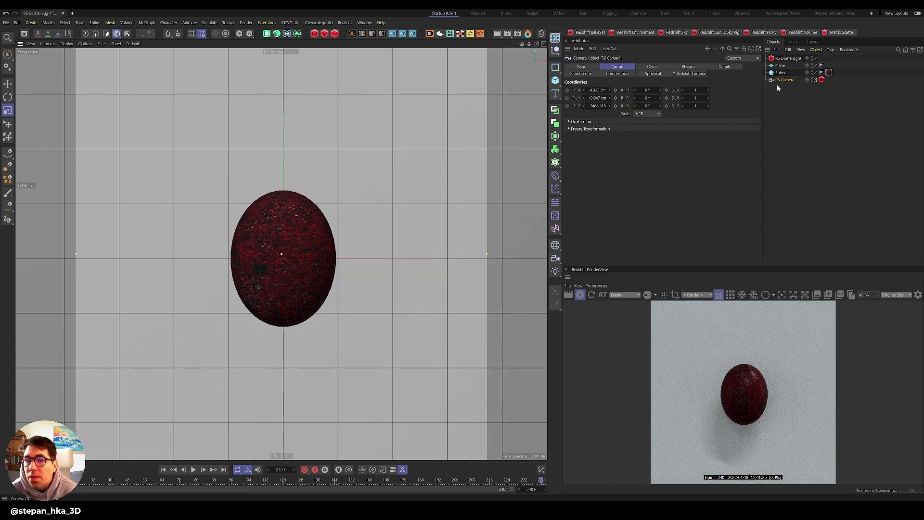
{"action": "middle_click_drag", "start_coordinate": [307, 196], "coordinate": [301, 258], "text": "alt"}
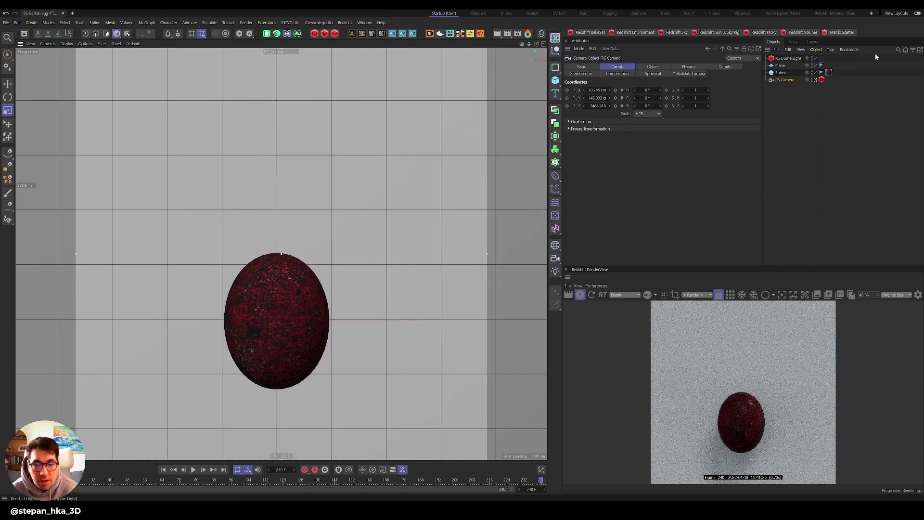
{"action": "middle_click_drag", "start_coordinate": [309, 263], "coordinate": [305, 259], "text": "alt"}
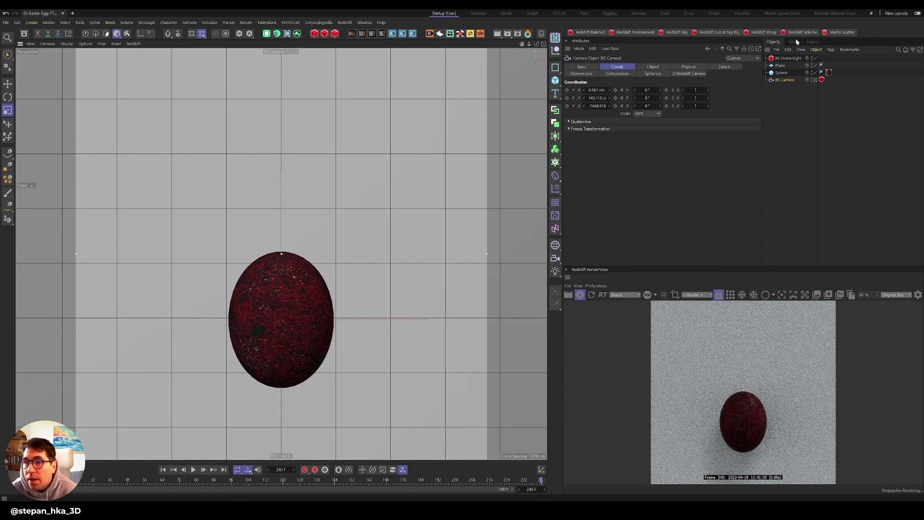
Add a Protection rigging tag to the RS Camera to lock its framing
{"action": "right_click", "coordinate": [783, 81]}
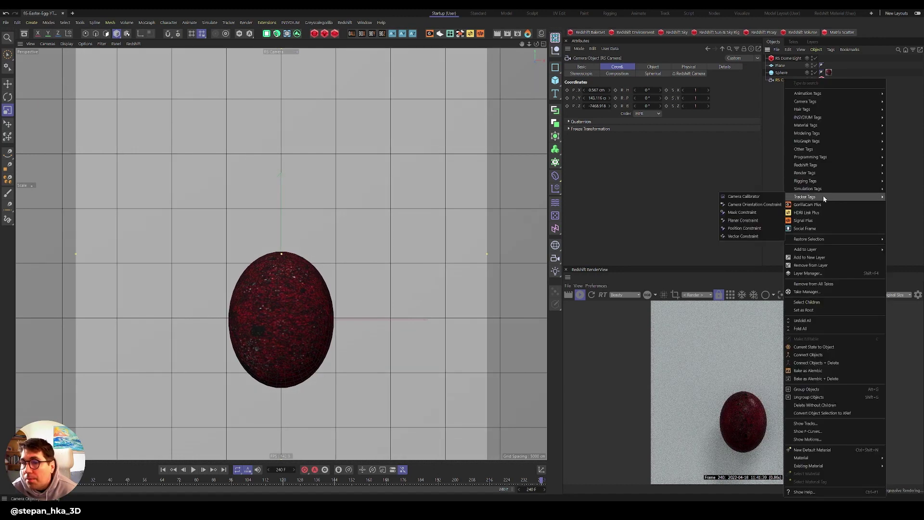
{"action": "mouse_move", "coordinate": [822, 189]}
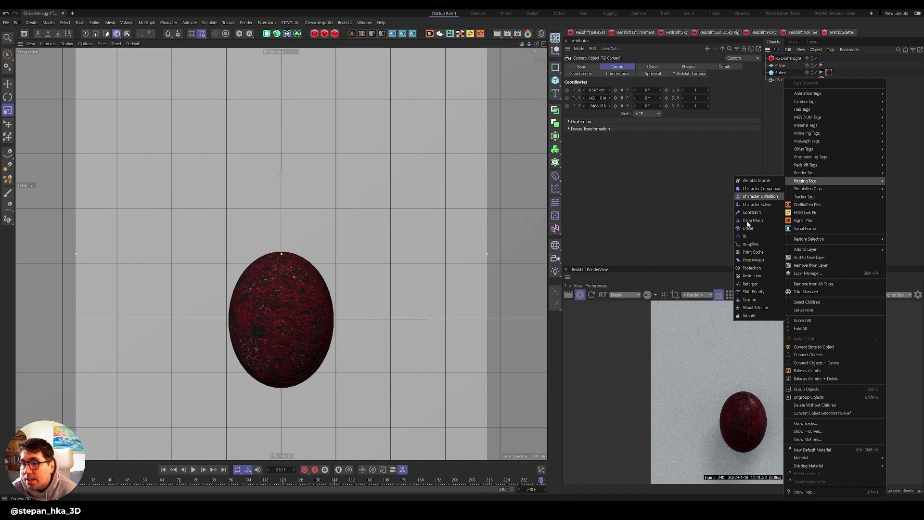
{"action": "left_click", "coordinate": [755, 267]}
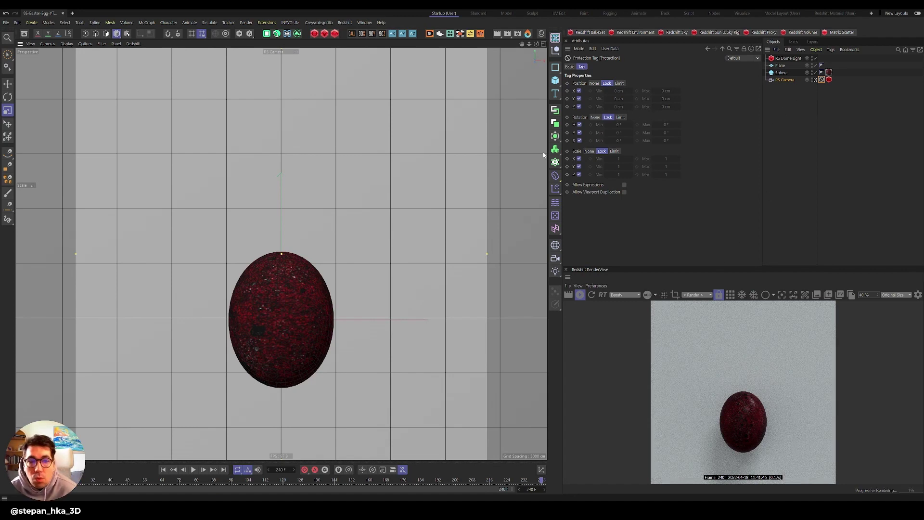
{"action": "left_click", "coordinate": [808, 119]}
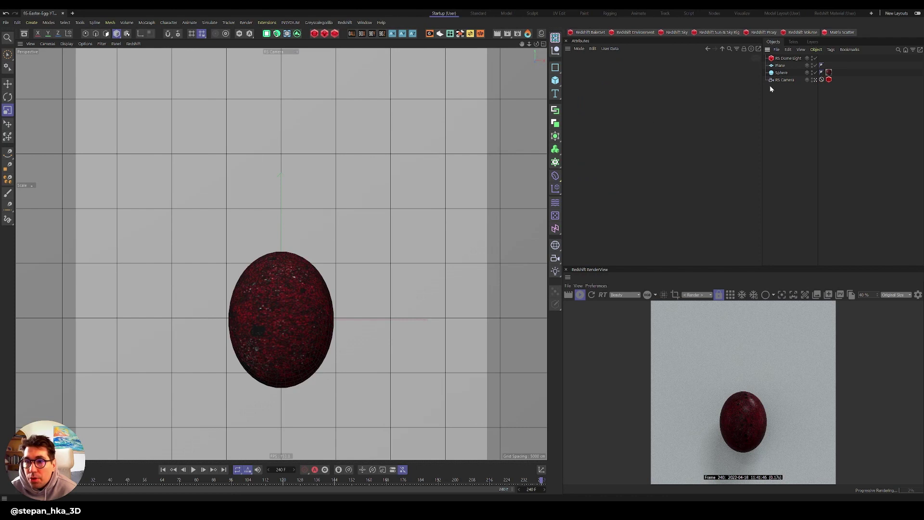
Add an xpShatter object and make the egg Sphere its child so the egg fractures
{"action": "left_click", "coordinate": [781, 73]}
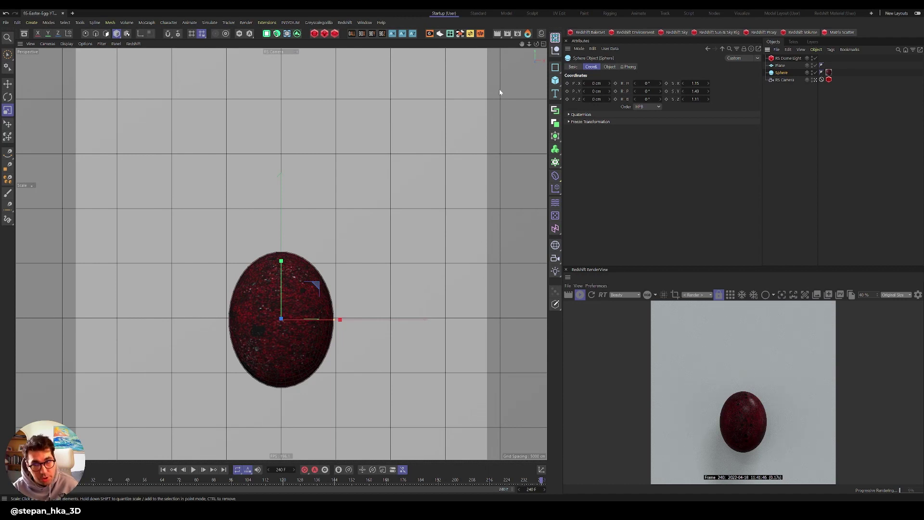
{"action": "key", "text": "shift+c"}
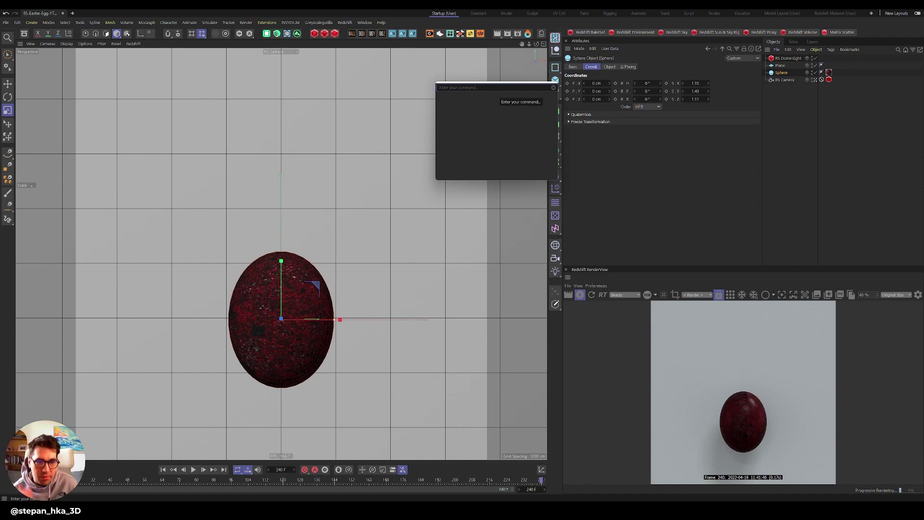
{"action": "type", "text": "xpsha"}
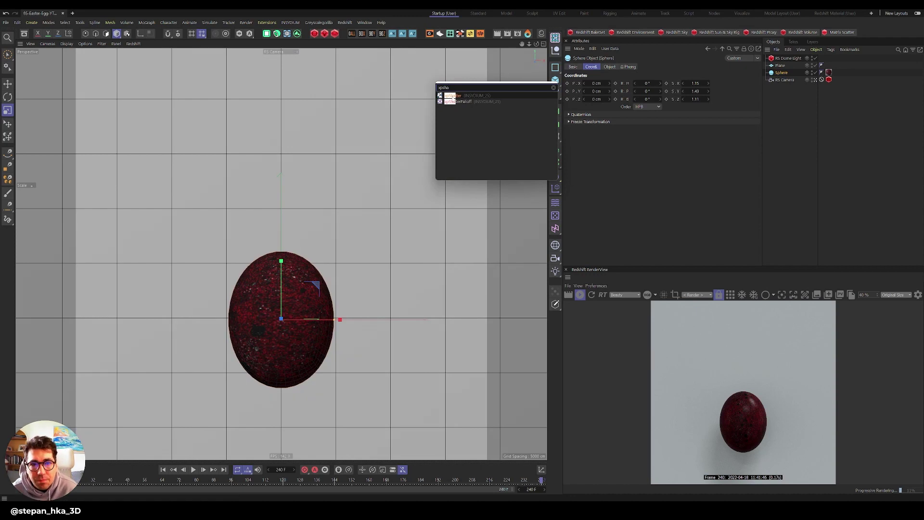
{"action": "left_click", "coordinate": [451, 95]}
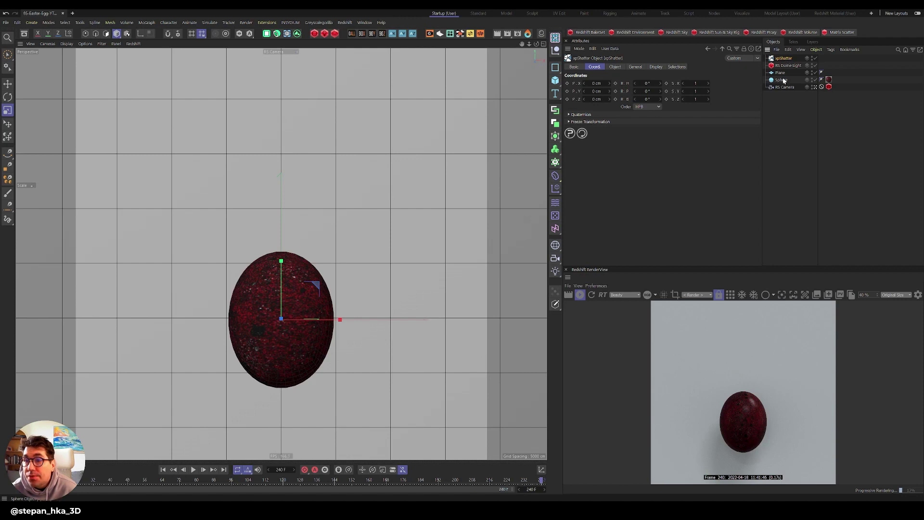
{"action": "left_click_drag", "start_coordinate": [787, 68], "coordinate": [786, 61]}
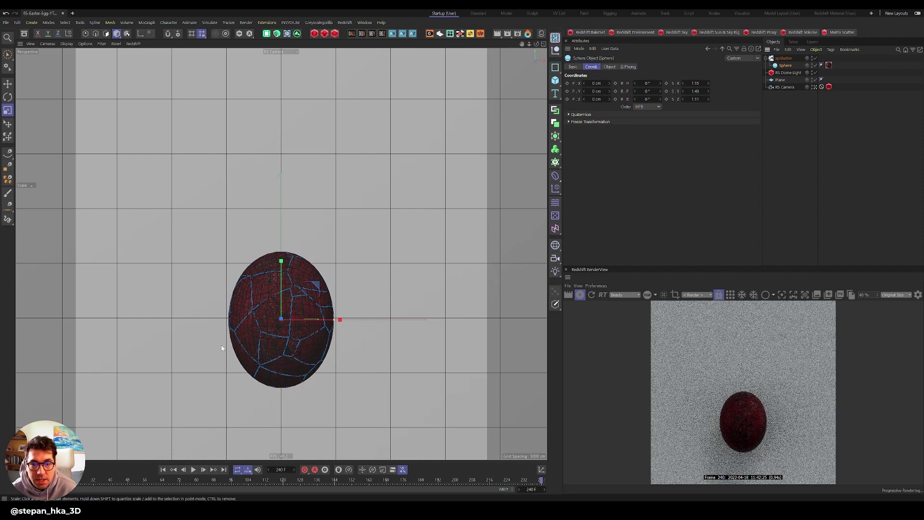
Raise xpShatter's Point Generator to about 296 points and add an emitter to the shatter object
{"action": "left_click", "coordinate": [783, 58]}
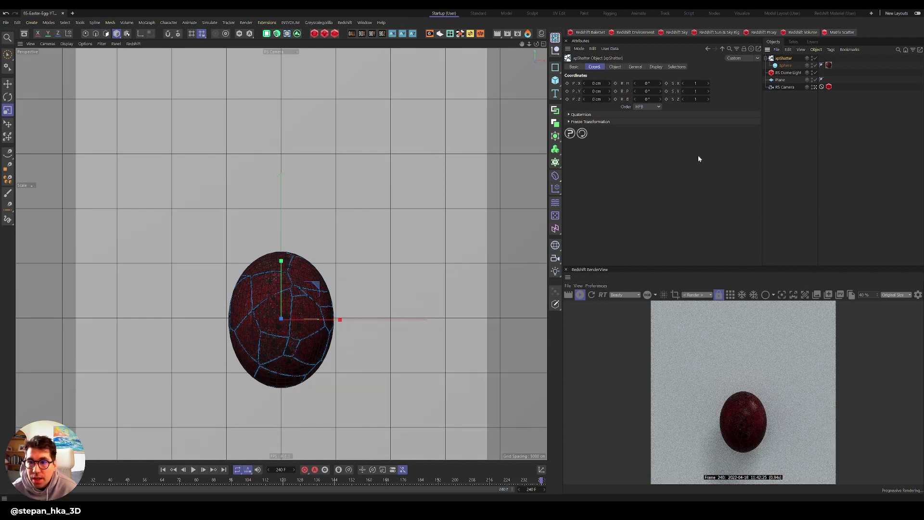
{"action": "left_click", "coordinate": [615, 67]}
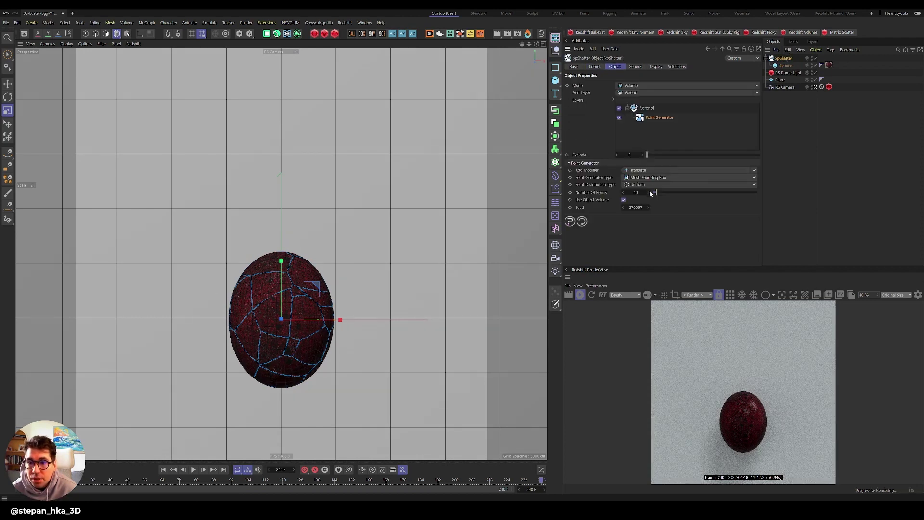
{"action": "left_click_drag", "start_coordinate": [657, 192], "coordinate": [683, 192]}
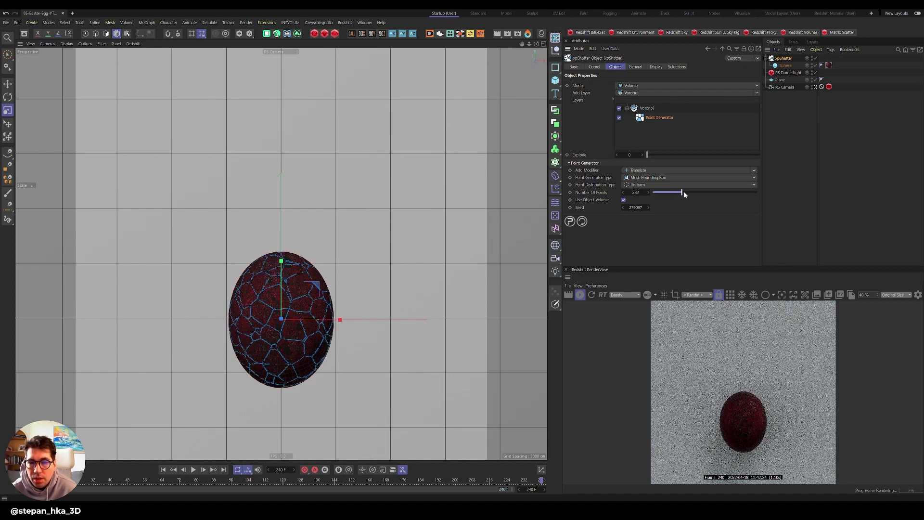
{"action": "left_click", "coordinate": [635, 67]}
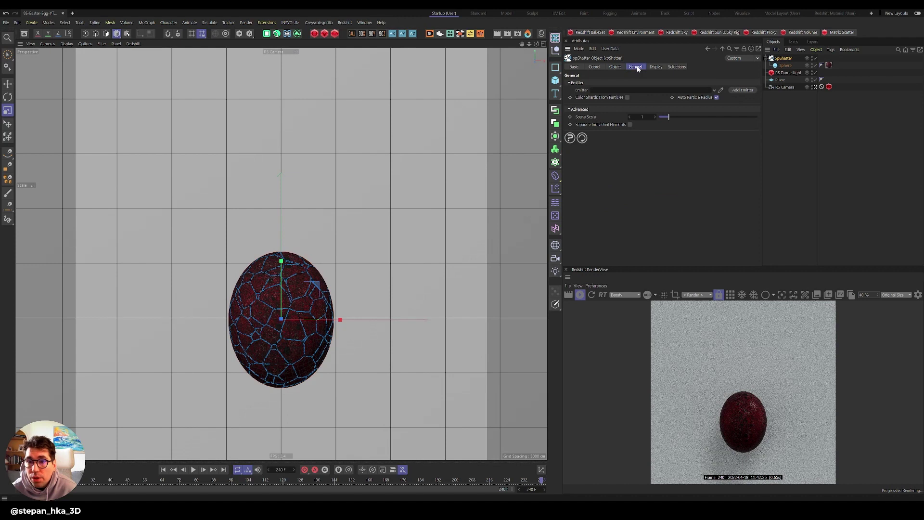
{"action": "left_click", "coordinate": [741, 91]}
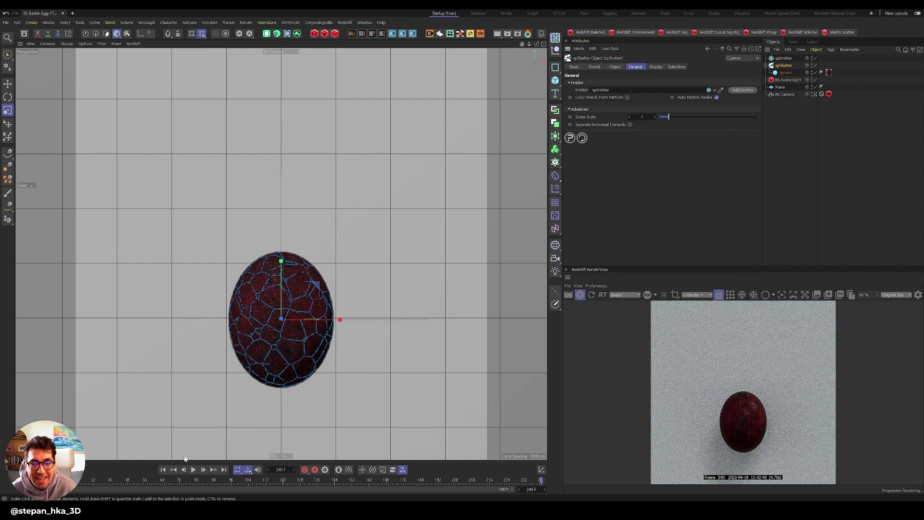
Raise xpShatter's Explode value beyond its slider range to spread the egg's volume shards apart
{"action": "left_click", "coordinate": [616, 67]}
{"action": "left_click_drag", "start_coordinate": [651, 154], "coordinate": [726, 155]}
{"action": "left_click_drag", "start_coordinate": [630, 154], "coordinate": [676, 154]}
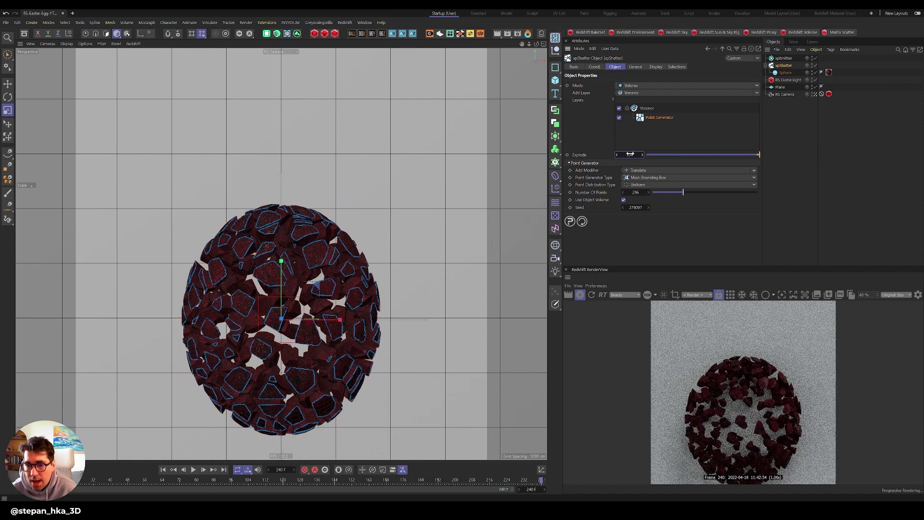
Reduce xpShatter's number of points to 207 and set its Explode value to about 125
{"action": "left_click", "coordinate": [635, 67]}
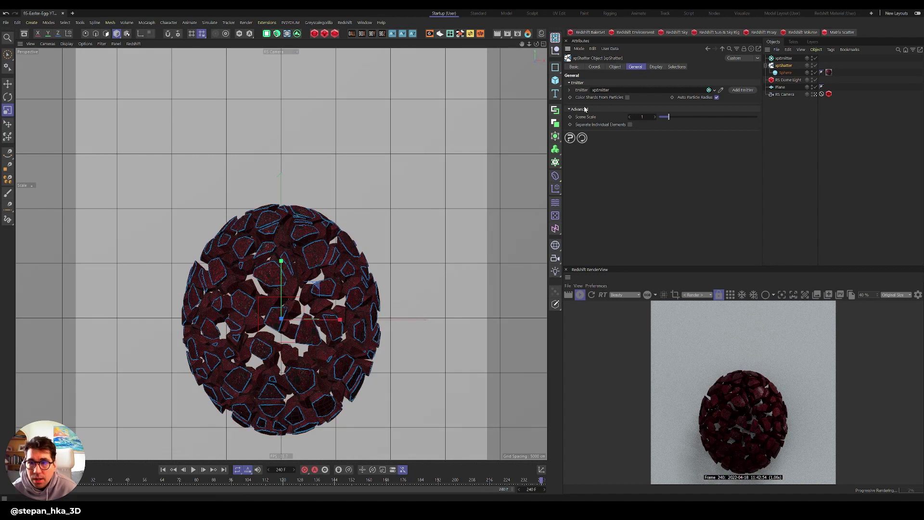
{"action": "left_click", "coordinate": [614, 67]}
{"action": "mouse_move", "coordinate": [679, 192]}
{"action": "left_mouse_down"}
{"action": "mouse_move", "coordinate": [666, 193]}
{"action": "mouse_move", "coordinate": [675, 193]}
{"action": "left_mouse_up"}
{"action": "left_click_drag", "start_coordinate": [708, 155], "coordinate": [794, 154]}
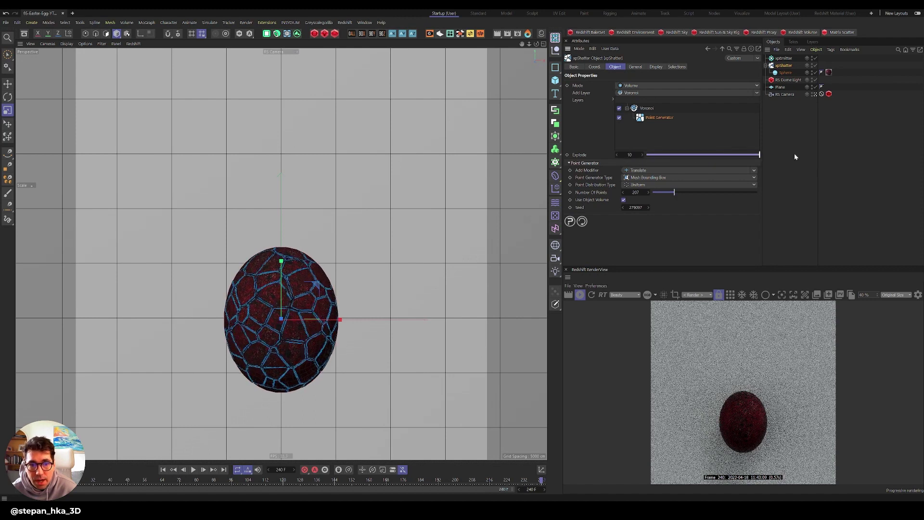
{"action": "mouse_move", "coordinate": [629, 154]}
{"action": "left_mouse_down"}
{"action": "mouse_move", "coordinate": [682, 155]}
{"action": "mouse_move", "coordinate": [630, 152]}
{"action": "left_mouse_up"}
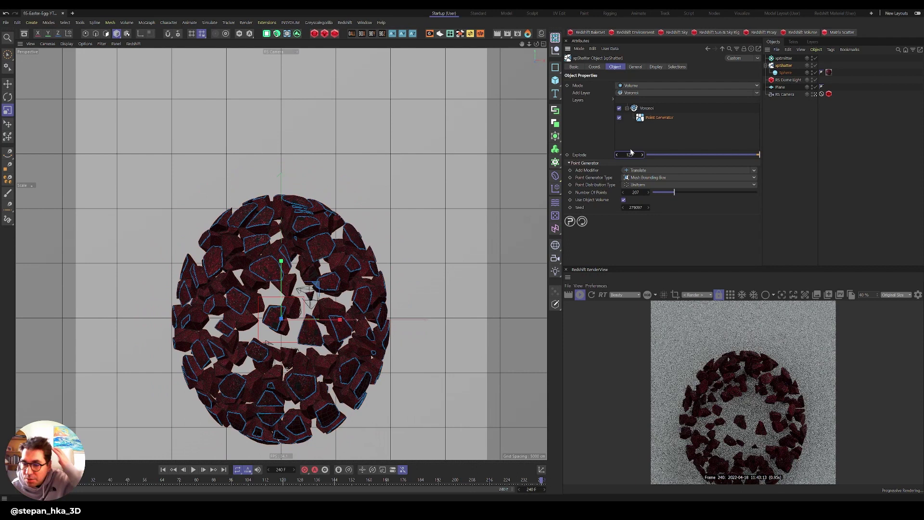
Brighten the RS Dome Light by setting its intensity to about 1.88
{"action": "left_click", "coordinate": [788, 79]}
{"action": "left_click_drag", "start_coordinate": [668, 104], "coordinate": [679, 105]}
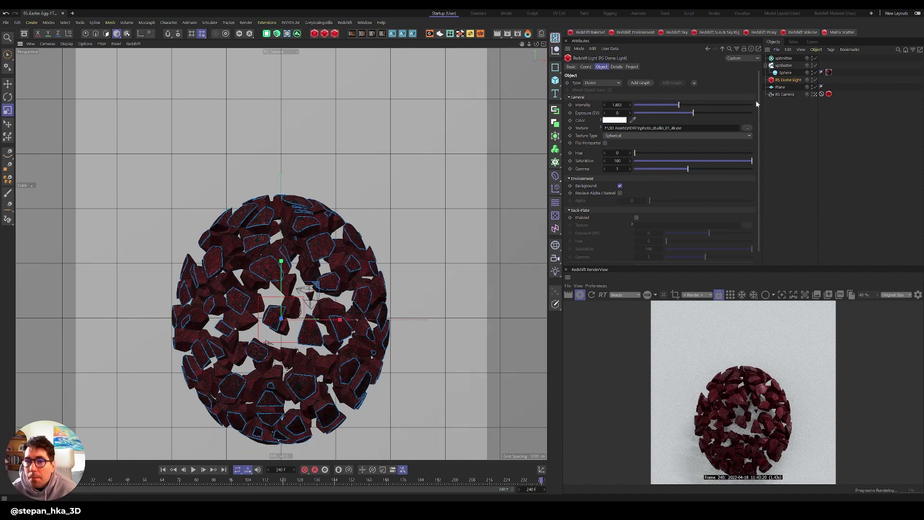
Change xpShatter's mode to Surface so that only the egg's shell is fractured
{"action": "left_click", "coordinate": [789, 66]}
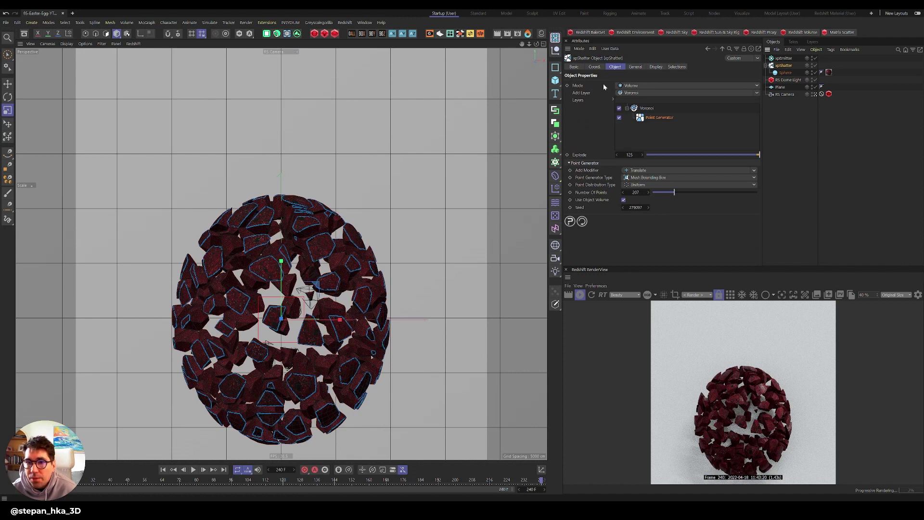
{"action": "left_click", "coordinate": [758, 84]}
{"action": "left_click", "coordinate": [678, 100]}
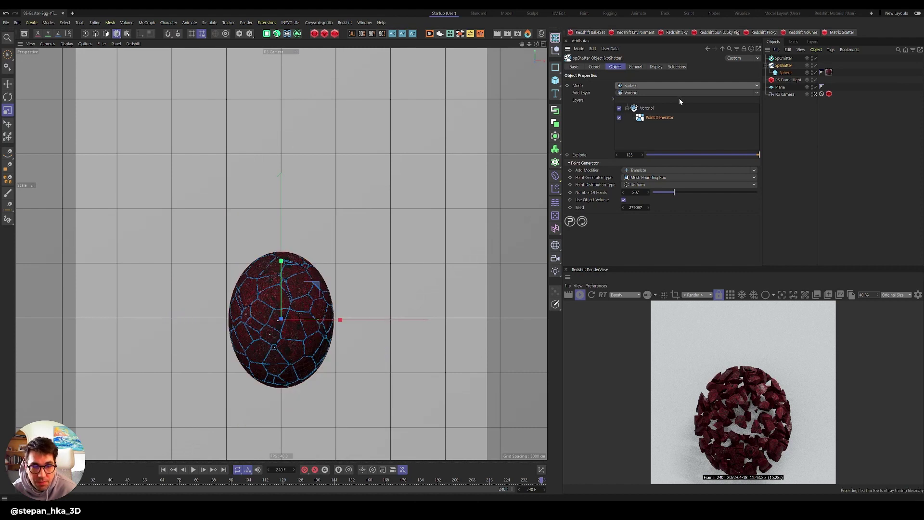
Play the shattered shell's animation from the first frame and stop it to check for movement
{"action": "left_click", "coordinate": [163, 471]}
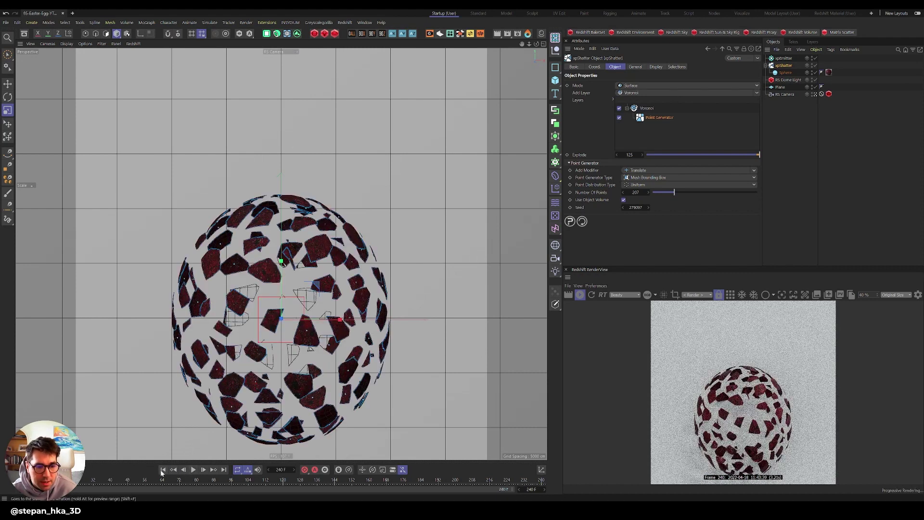
{"action": "left_click", "coordinate": [194, 470]}
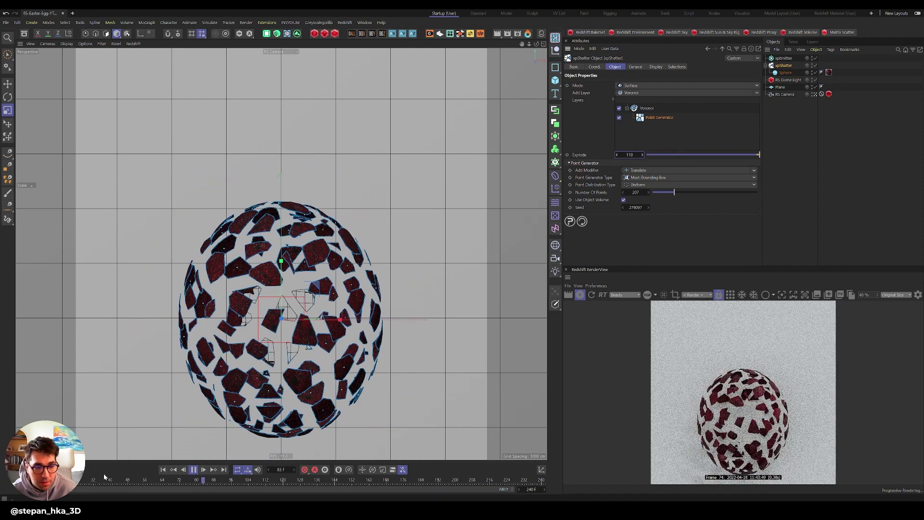
{"action": "left_click", "coordinate": [193, 470]}
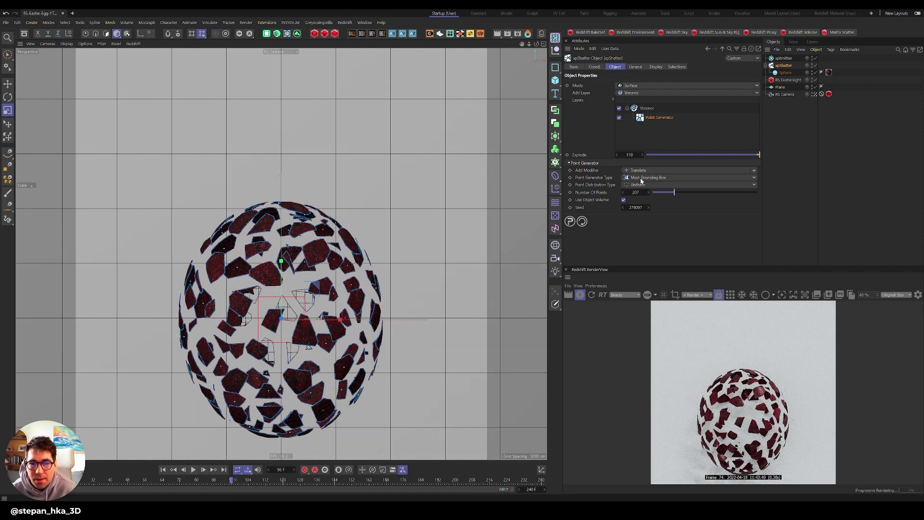
Reset xpShatter's Explode value to 0 and set its number of points to 450
{"action": "mouse_move", "coordinate": [659, 153]}
{"action": "left_mouse_down"}
{"action": "mouse_move", "coordinate": [802, 157]}
{"action": "mouse_move", "coordinate": [647, 154]}
{"action": "left_mouse_up"}
{"action": "left_click_drag", "start_coordinate": [679, 192], "coordinate": [703, 192]}
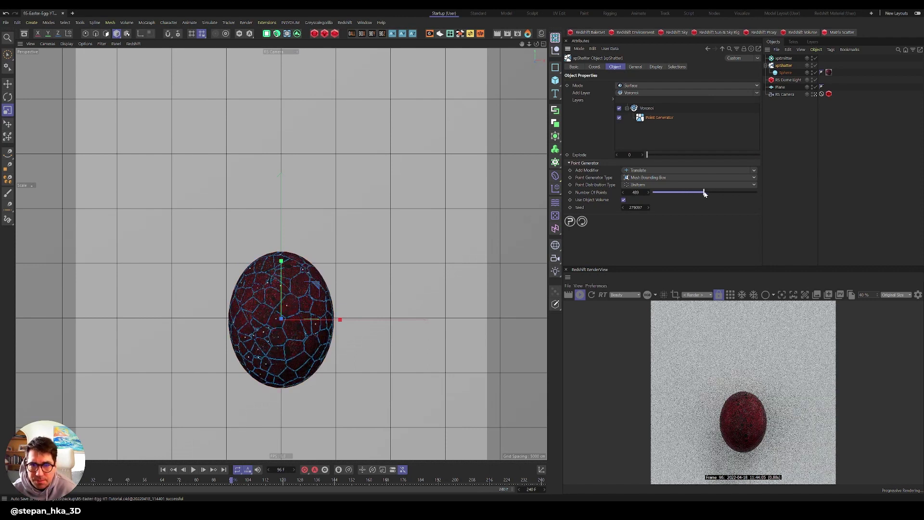
{"action": "left_click", "coordinate": [635, 192]}
{"action": "type", "text": "450"}
{"action": "key", "text": "Return"}
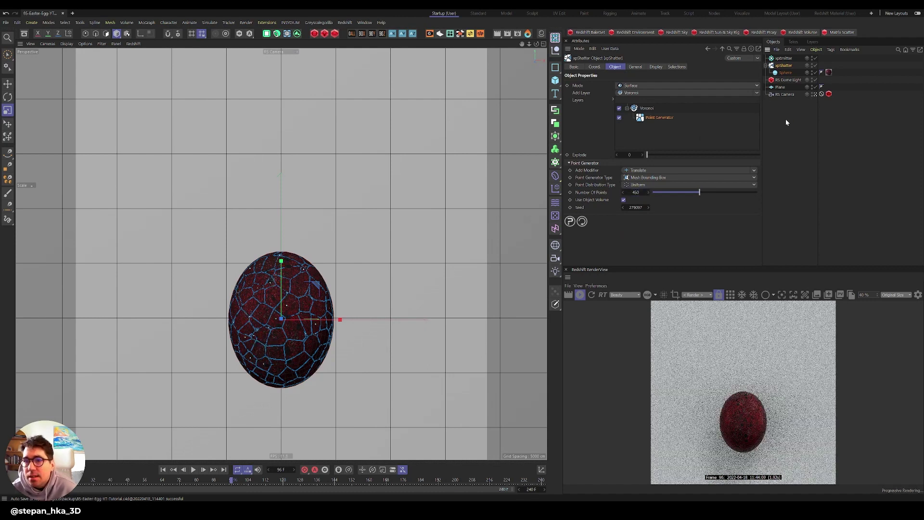
Add an X-Particles xpExplode modifier to the scene
{"action": "left_click", "coordinate": [786, 120]}
{"action": "key", "text": "shift+c"}
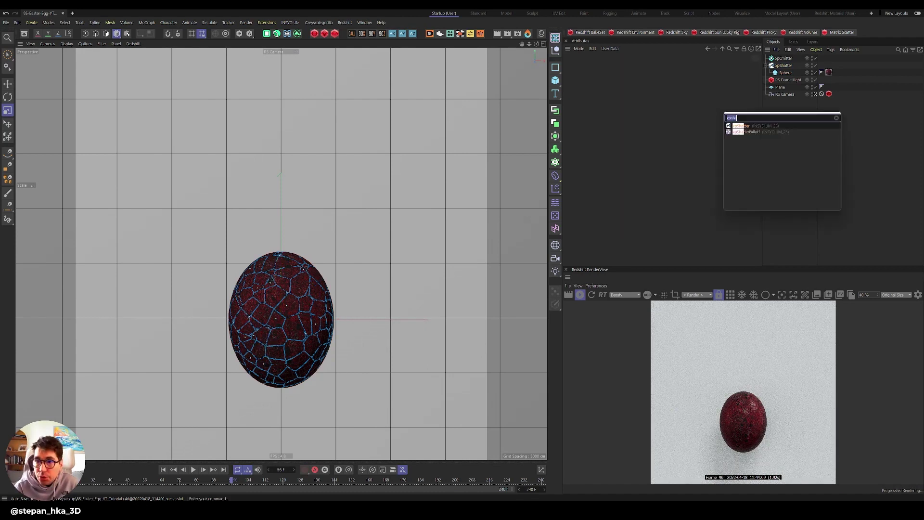
{"action": "type", "text": "xpe"}
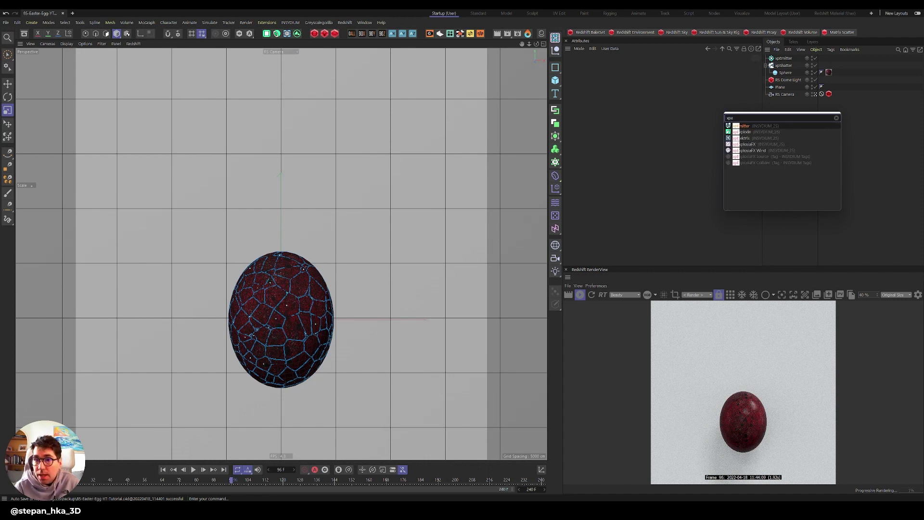
{"action": "left_click", "coordinate": [752, 132]}
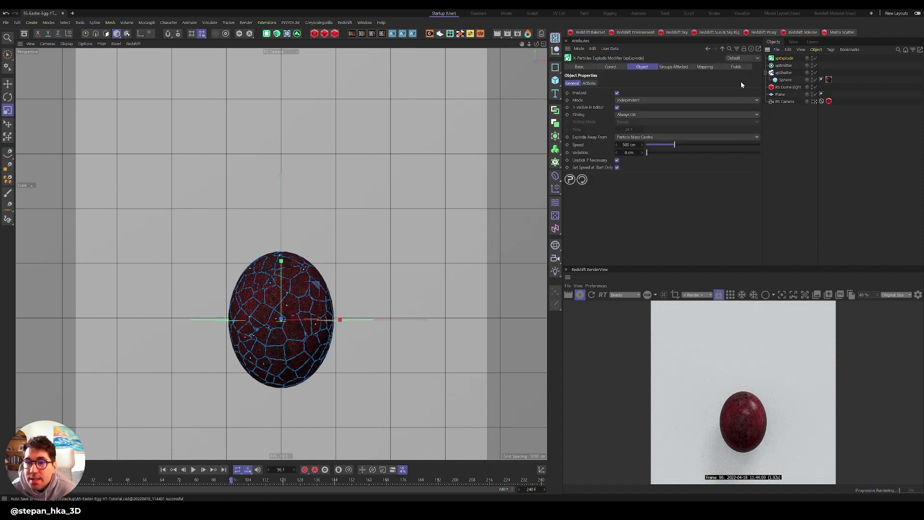
Add a Spherical Field to the xpExplode modifier to limit its area of effect
{"action": "left_click", "coordinate": [737, 67]}
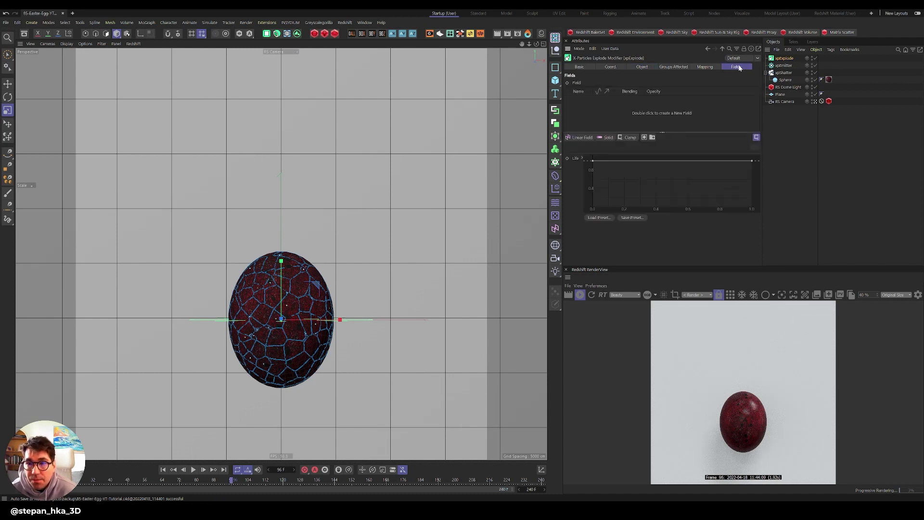
{"action": "left_click", "coordinate": [581, 137]}
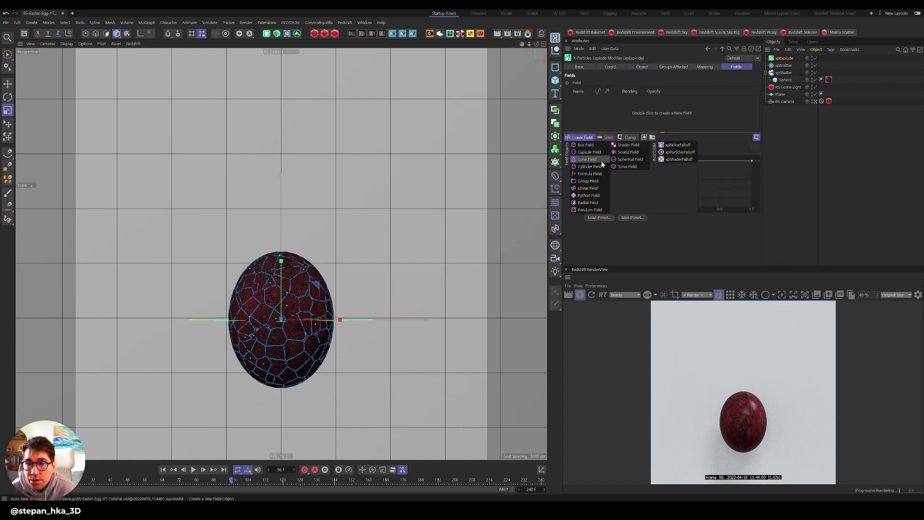
{"action": "left_click", "coordinate": [617, 160]}
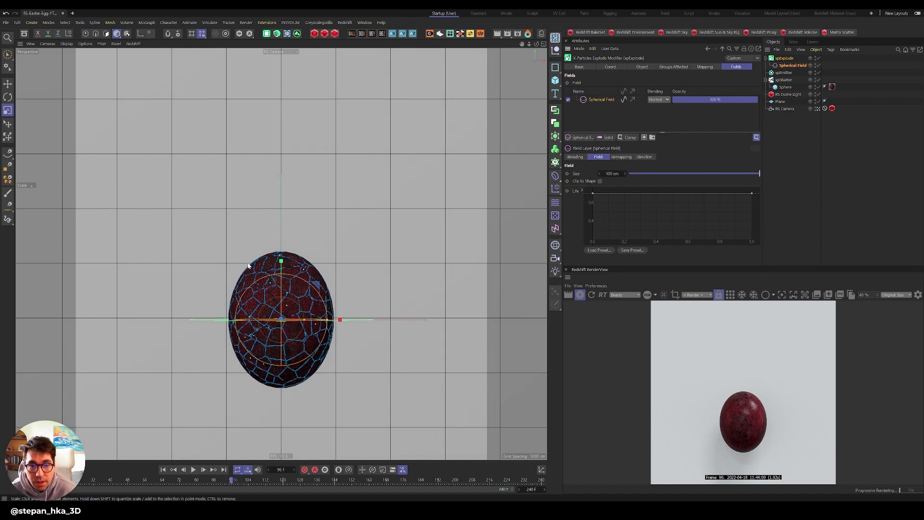
Move the Spherical Field up to near the egg's top and play the explosion to check it
{"action": "key", "text": "e"}
{"action": "left_click_drag", "start_coordinate": [283, 271], "coordinate": [284, 212]}
{"action": "left_click", "coordinate": [193, 469]}
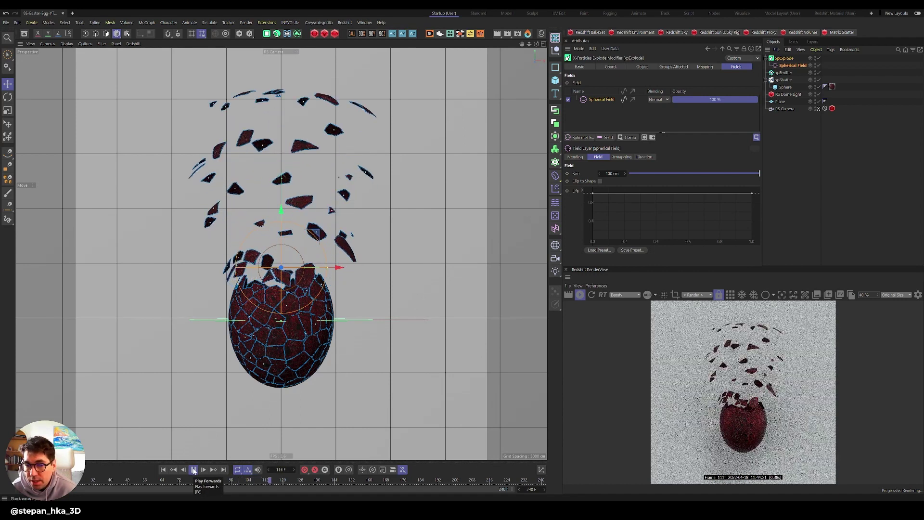
{"action": "left_click", "coordinate": [193, 470]}
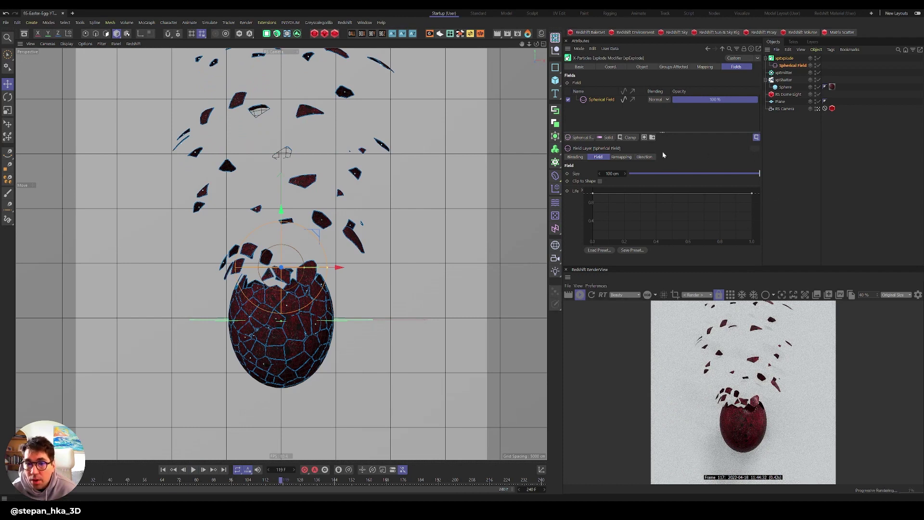
Enlarge the Spherical Field to a size of about 179 cm and replay the explosion from the first frame
{"action": "left_click_drag", "start_coordinate": [328, 271], "coordinate": [364, 268]}
{"action": "left_click", "coordinate": [163, 470]}
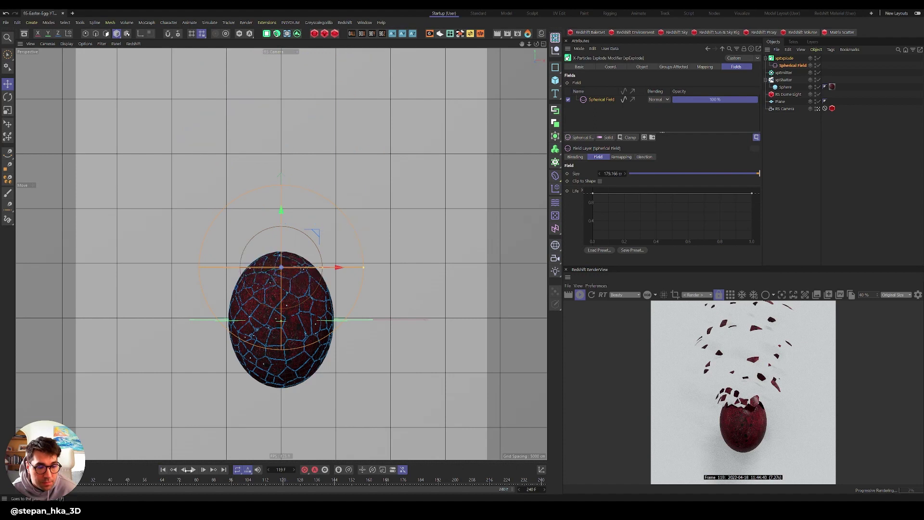
{"action": "left_click", "coordinate": [193, 469]}
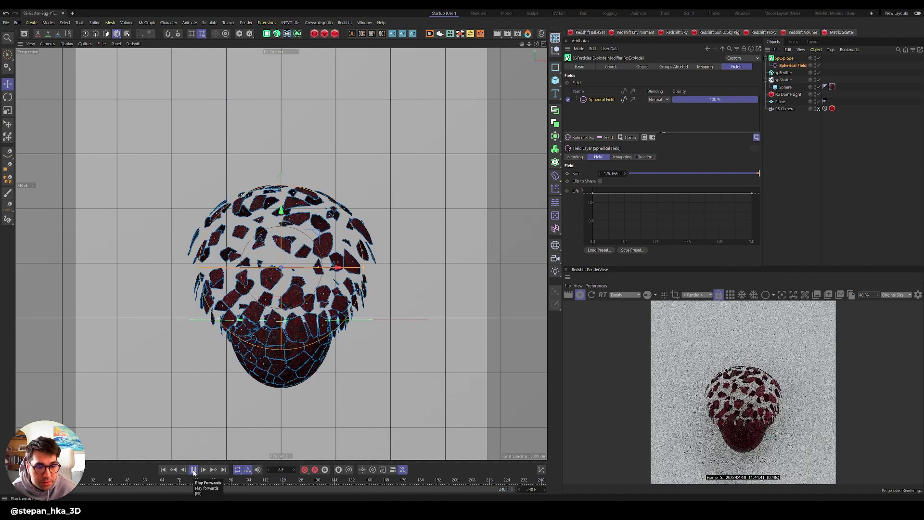
{"action": "left_click", "coordinate": [193, 470]}
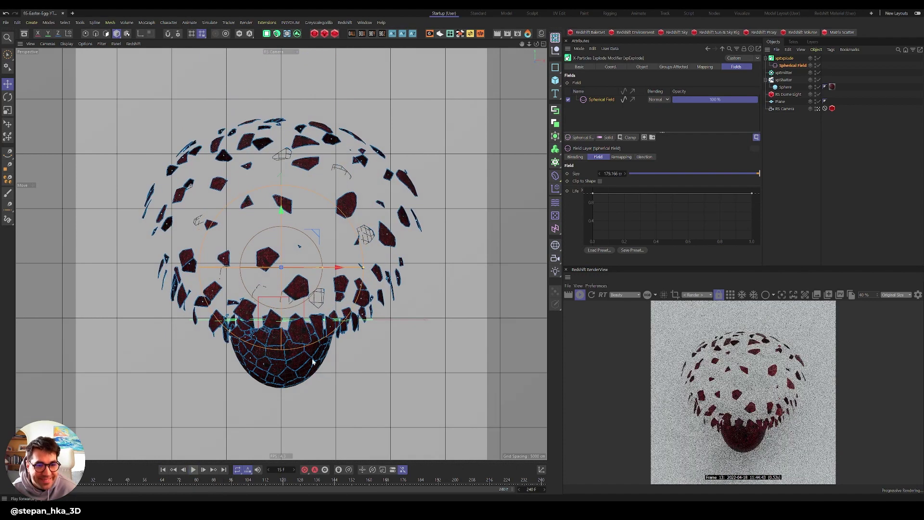
Raise the Spherical Field by about 64 cm and replay the explosion from the first frame
{"action": "left_click_drag", "start_coordinate": [283, 212], "coordinate": [285, 184]}
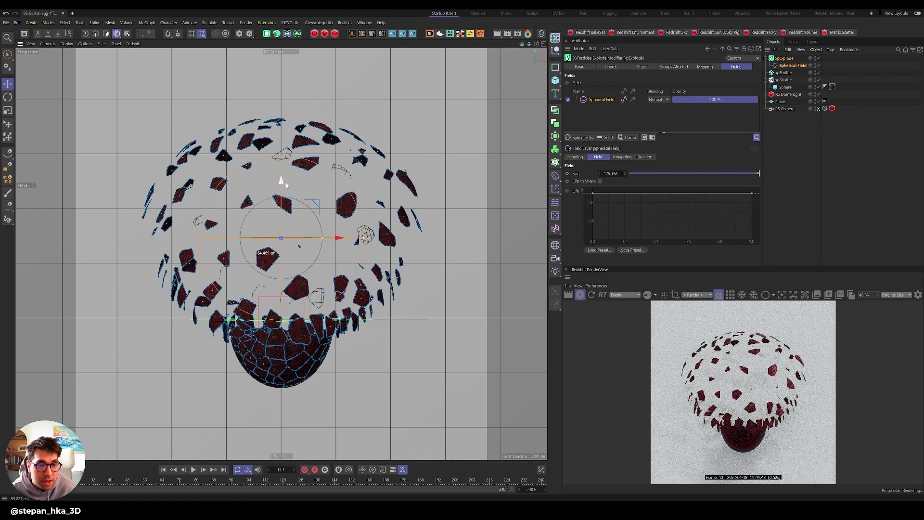
{"action": "left_click", "coordinate": [164, 469]}
{"action": "left_click", "coordinate": [194, 470]}
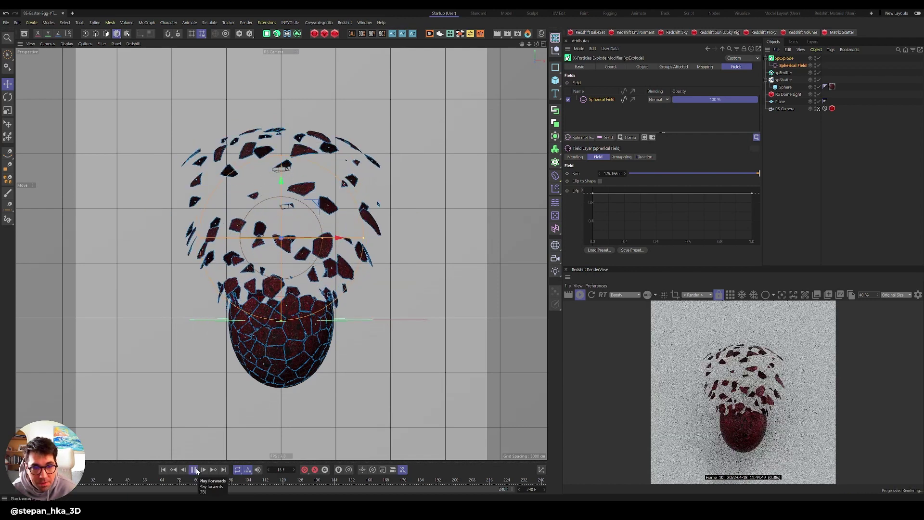
Stop the playback and add an Icosahedron sphere with a 91 cm radius and 34 segments inside the egg shell
{"action": "left_click", "coordinate": [194, 470]}
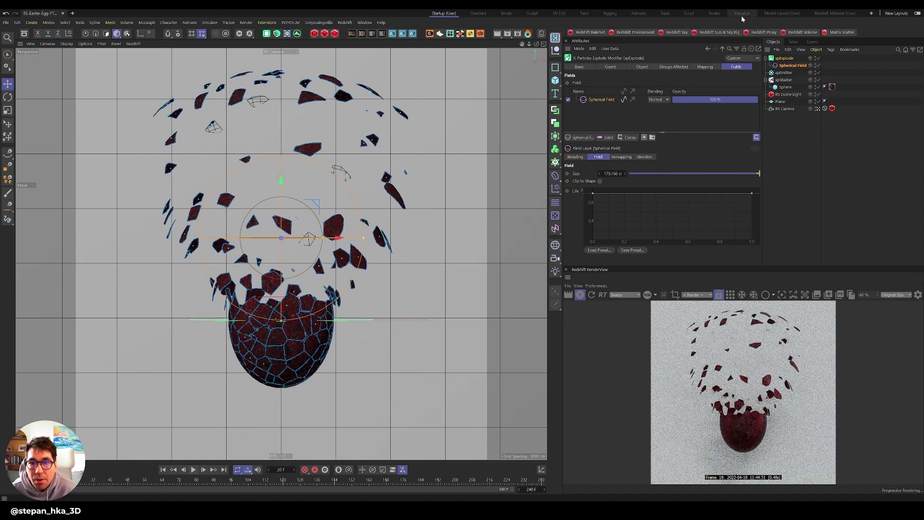
{"action": "left_click_drag", "start_coordinate": [557, 83], "coordinate": [631, 120]}
{"action": "left_click", "coordinate": [633, 99]}
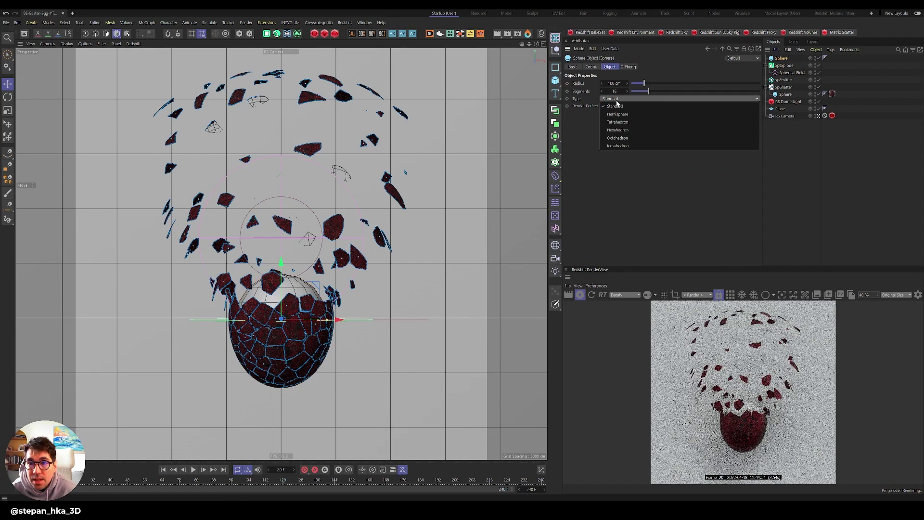
{"action": "left_click", "coordinate": [619, 145]}
{"action": "mouse_move", "coordinate": [656, 90]}
{"action": "left_mouse_down"}
{"action": "mouse_move", "coordinate": [665, 91]}
{"action": "mouse_move", "coordinate": [643, 86]}
{"action": "left_mouse_up"}
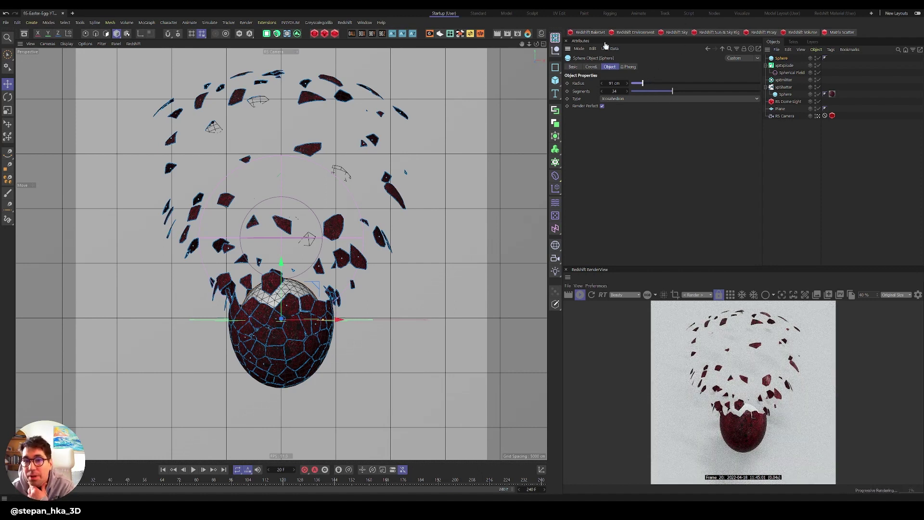
Create a standard Redshift material and assign it to the new inner sphere
{"action": "left_click", "coordinate": [313, 35]}
{"action": "mouse_move", "coordinate": [329, 35]}
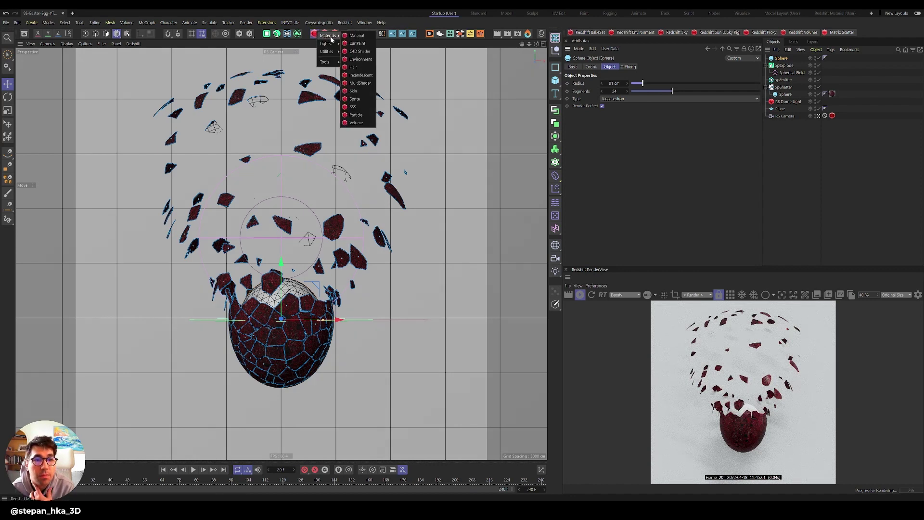
{"action": "left_click", "coordinate": [357, 35]}
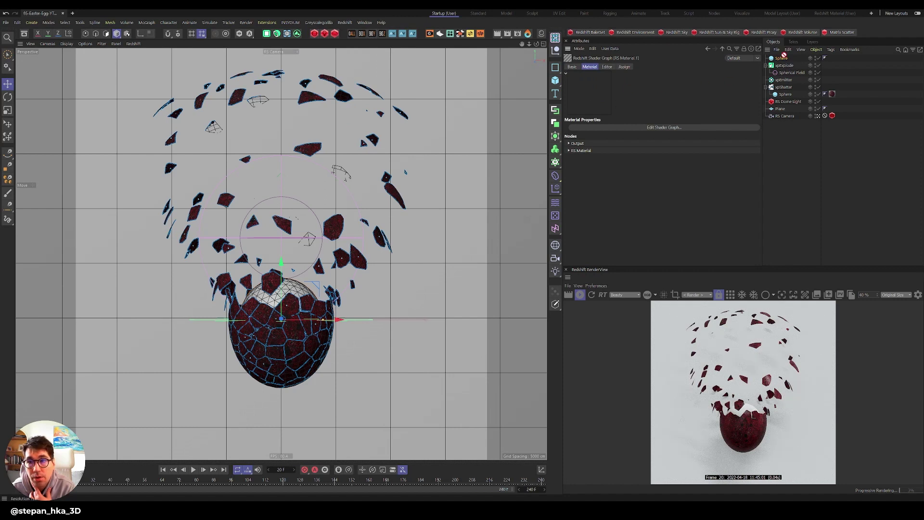
{"action": "left_click_drag", "start_coordinate": [784, 60], "coordinate": [784, 59]}
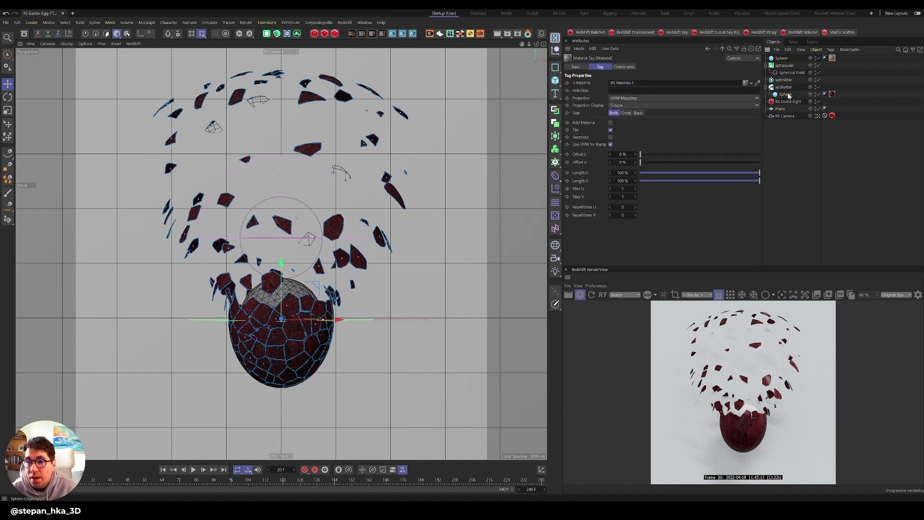
Rename the fractured sphere as Egg Shell and the inner sphere as Yolk
{"action": "double_click", "coordinate": [787, 94]}
{"action": "type", "text": "Egg"}
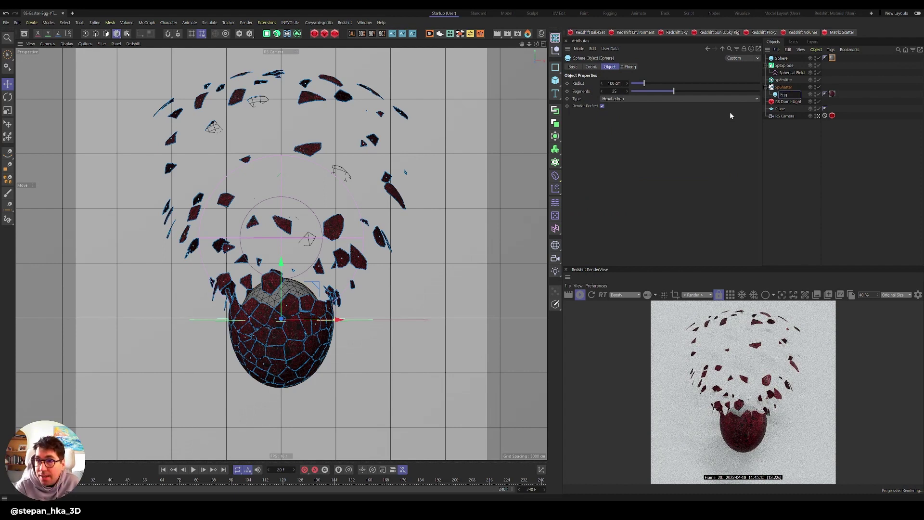
{"action": "type", "text": " Shell"}
{"action": "key", "text": "Return"}
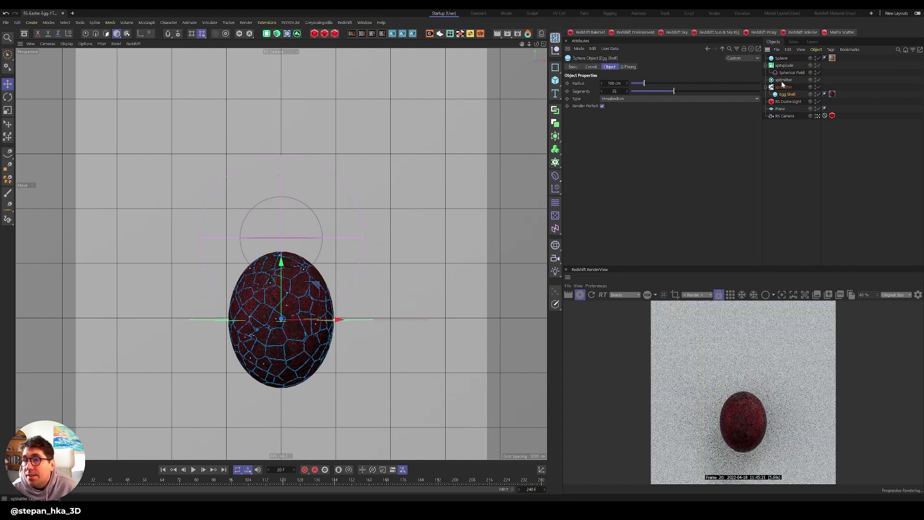
{"action": "double_click", "coordinate": [781, 58]}
{"action": "type", "text": "Yolk"}
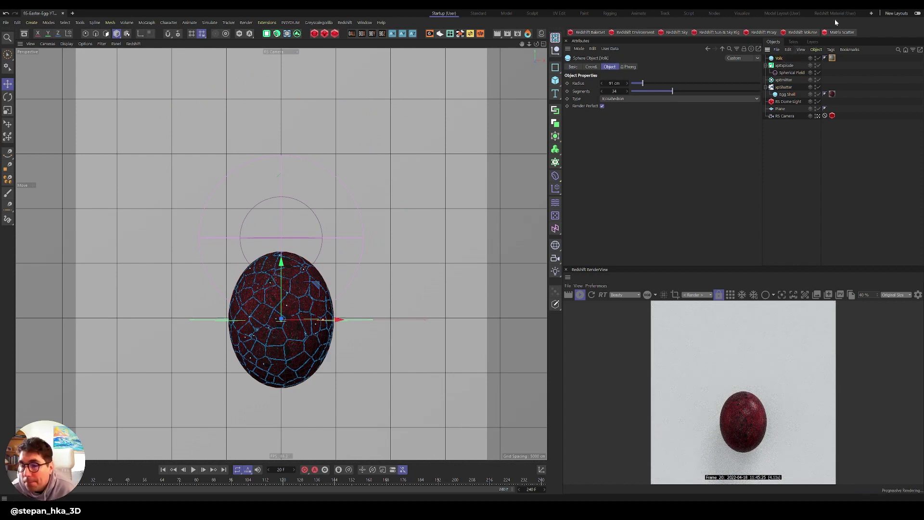
{"action": "key", "text": "Return"}
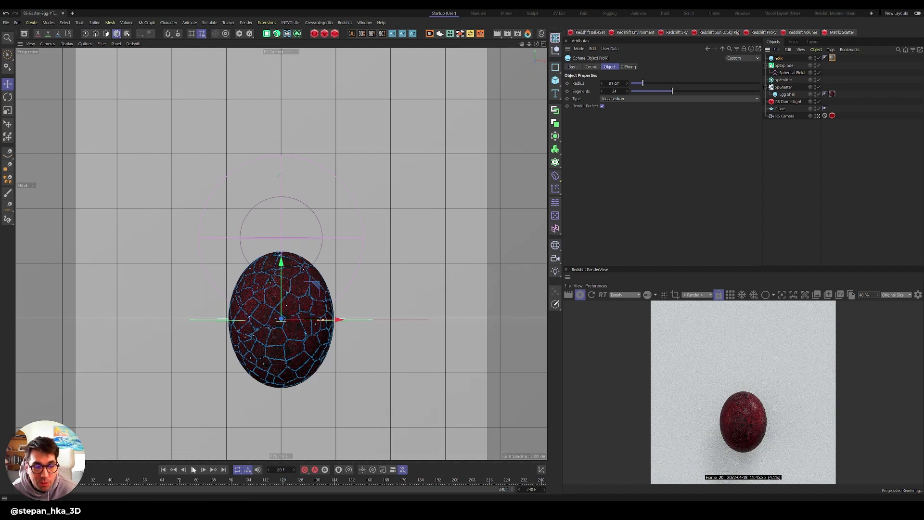
Set the Yolk material's diffuse color to a saturated orange-yellow of RGB 255, 156, 0
{"action": "left_click", "coordinate": [831, 58]}
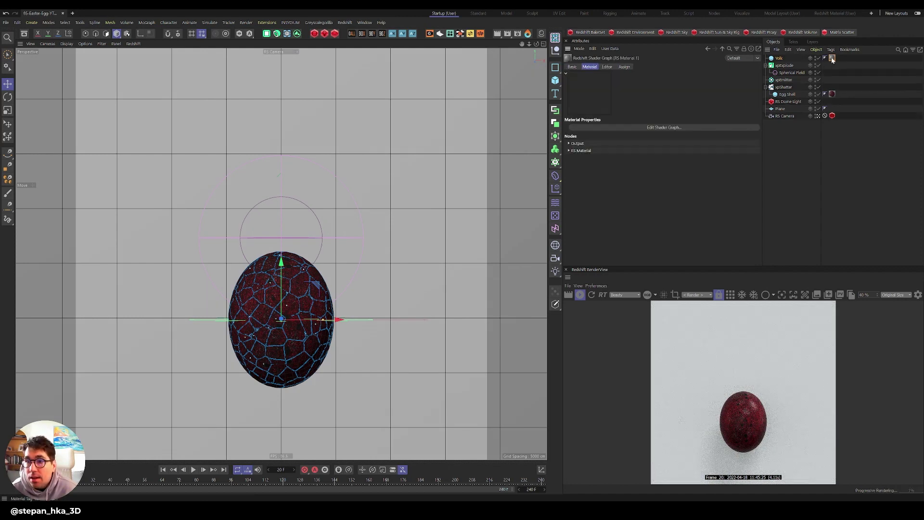
{"action": "left_click", "coordinate": [665, 127]}
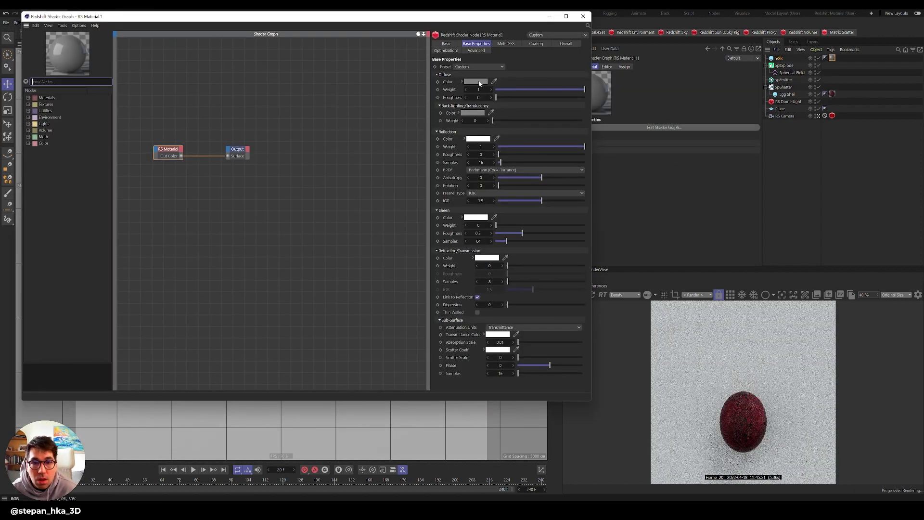
{"action": "left_click", "coordinate": [478, 82]}
{"action": "left_click_drag", "start_coordinate": [508, 150], "coordinate": [501, 150]}
{"action": "left_click_drag", "start_coordinate": [450, 124], "coordinate": [504, 89]}
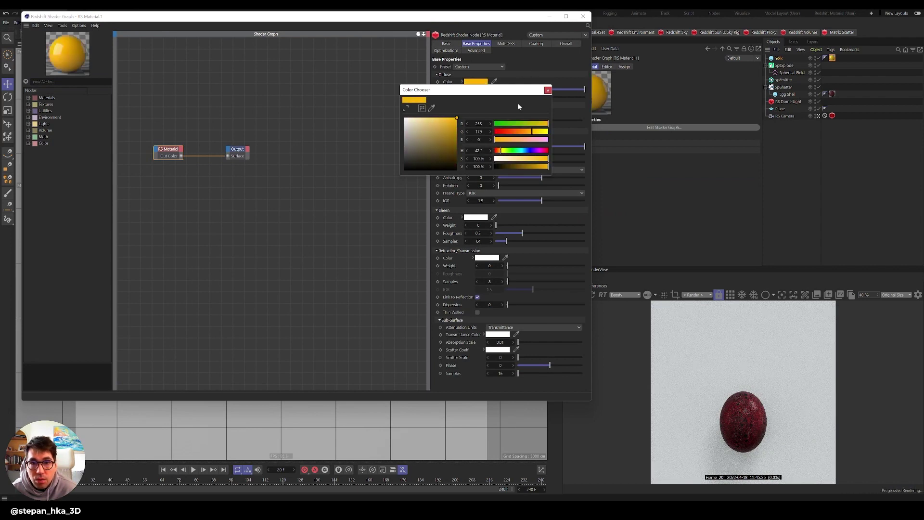
{"action": "left_click_drag", "start_coordinate": [532, 133], "coordinate": [528, 133]}
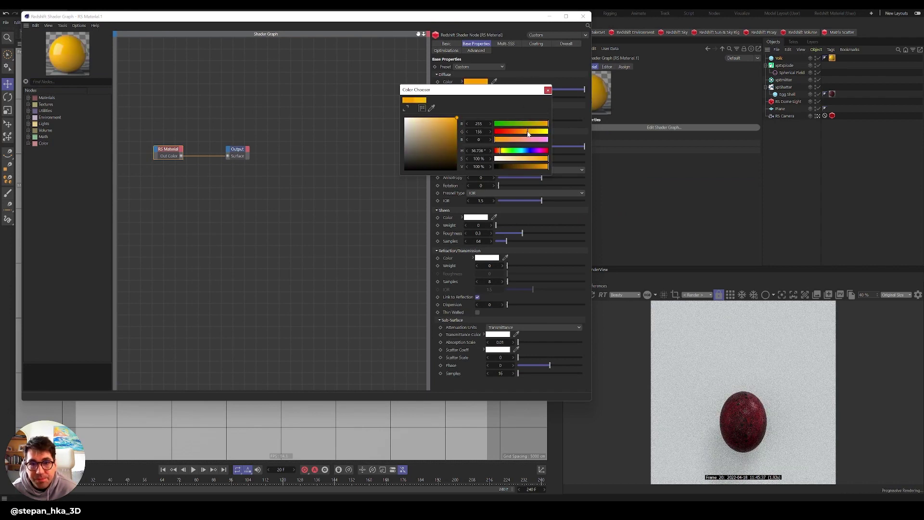
{"action": "left_click", "coordinate": [547, 90]}
{"action": "left_click", "coordinate": [584, 16]}
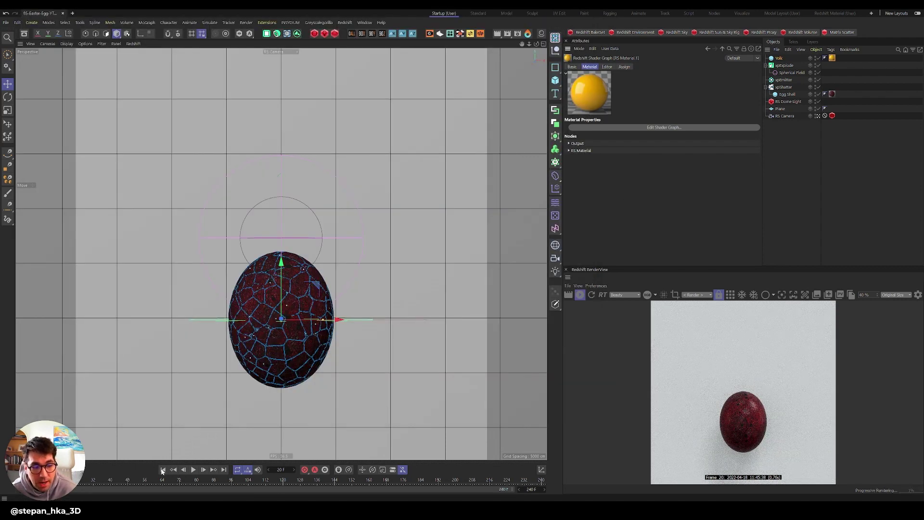
Play the explosion until the yolk is exposed and refresh the Redshift preview to check its color
{"action": "left_click", "coordinate": [192, 470]}
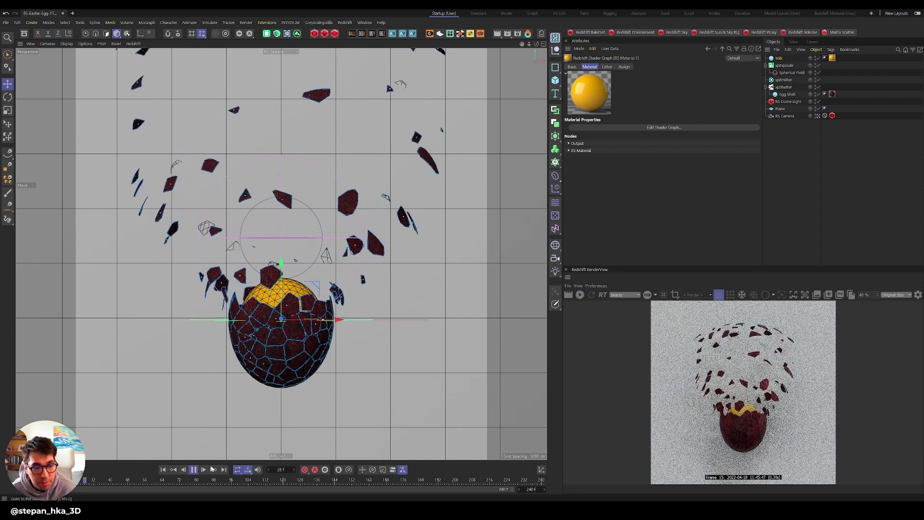
{"action": "key", "text": "space"}
{"action": "left_click", "coordinate": [579, 294]}
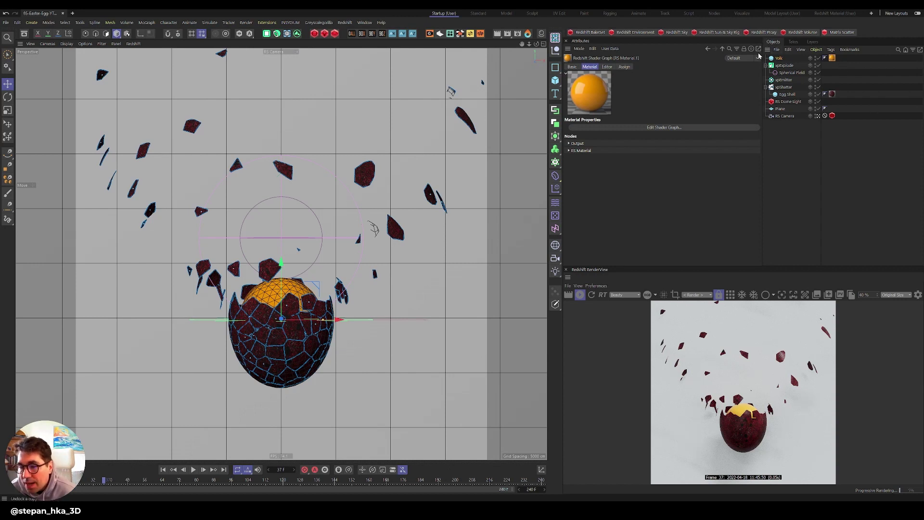
Set the reflection roughness of the Yolk material to about 0.196
{"action": "double_click", "coordinate": [833, 59]}
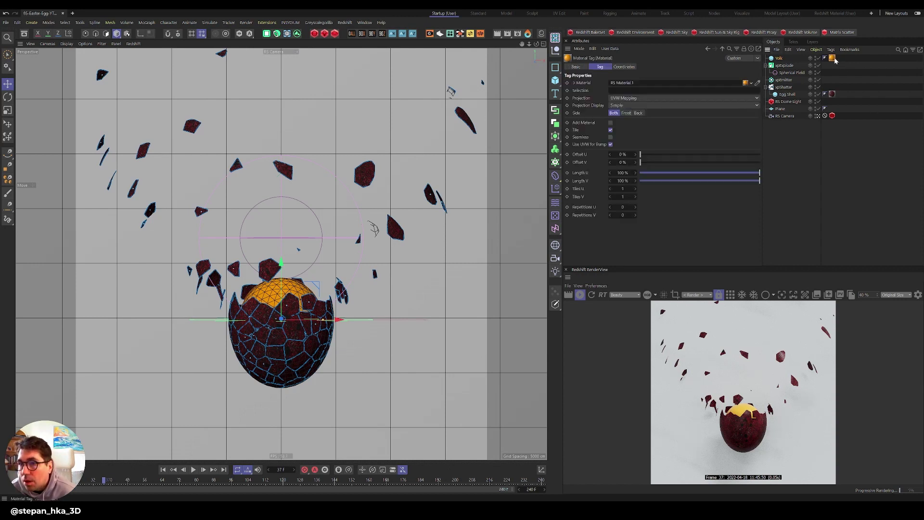
{"action": "left_click", "coordinate": [703, 125]}
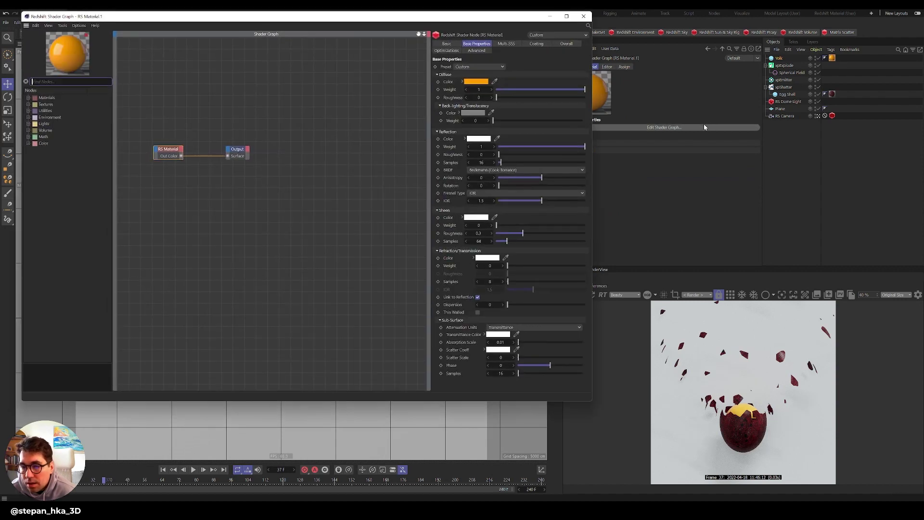
{"action": "left_click_drag", "start_coordinate": [499, 154], "coordinate": [527, 154]}
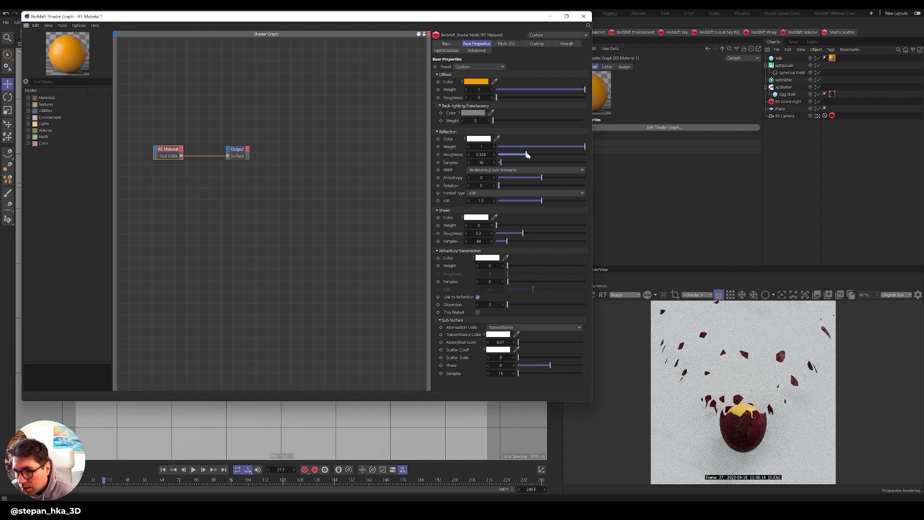
{"action": "left_click_drag", "start_coordinate": [526, 154], "coordinate": [515, 155]}
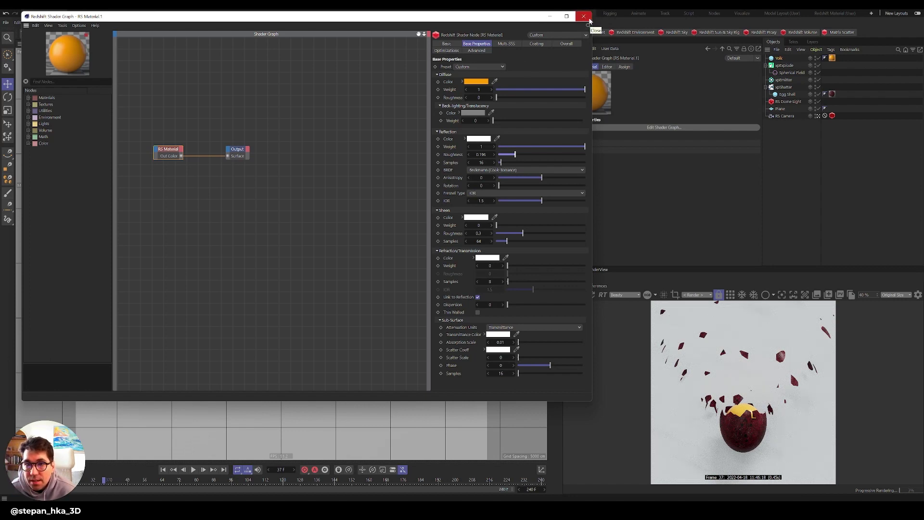
{"action": "left_click", "coordinate": [588, 20]}
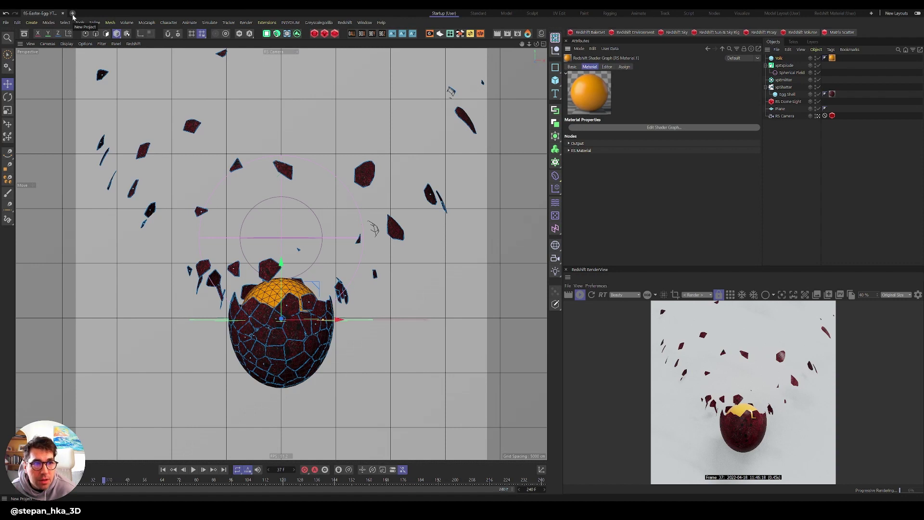
Open the recent Egg-Easter-Explosion project and copy its Fluid_Free splash object
{"action": "left_click", "coordinate": [6, 22]}
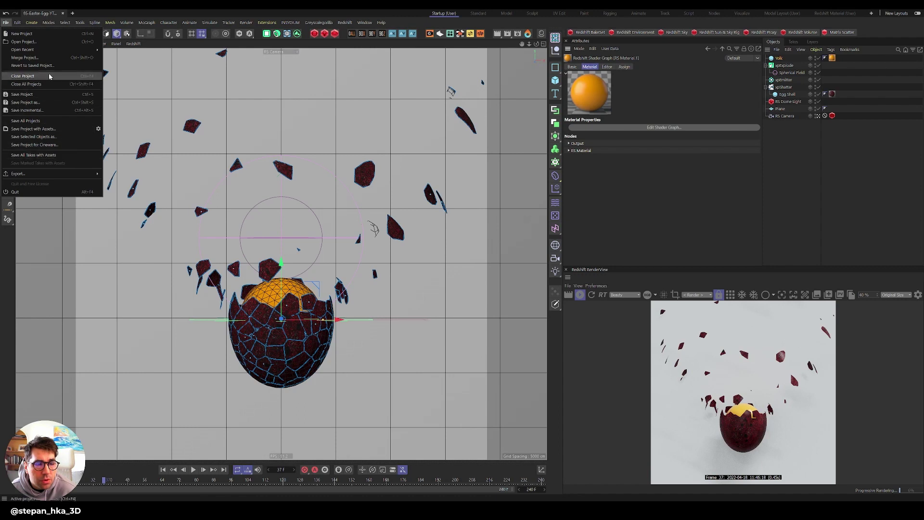
{"action": "mouse_move", "coordinate": [58, 50]}
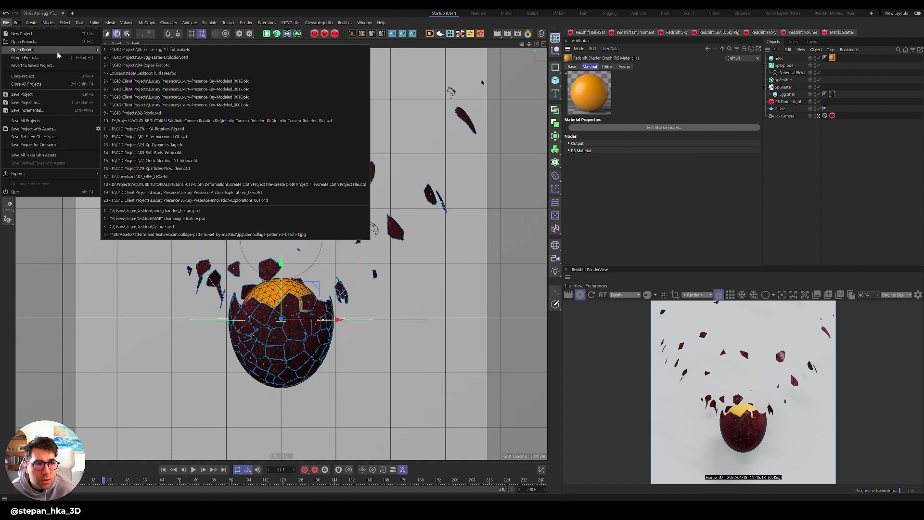
{"action": "left_click", "coordinate": [152, 58]}
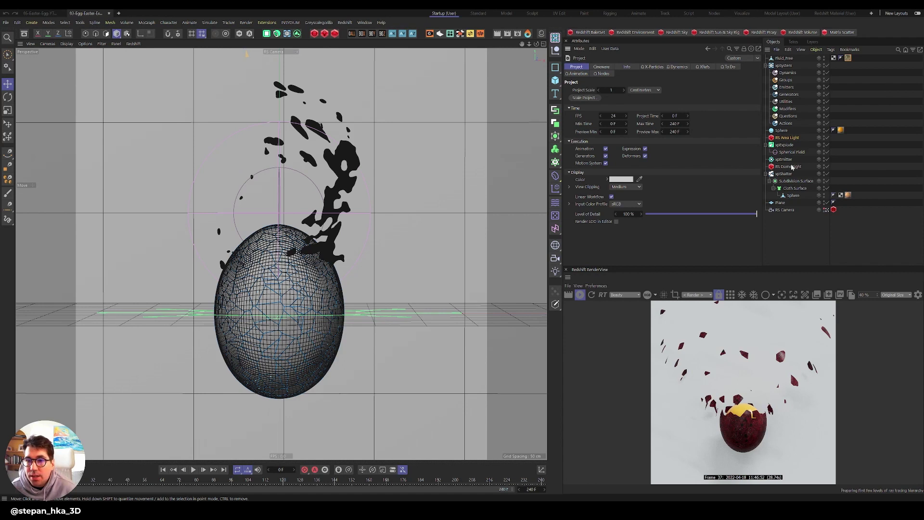
{"action": "left_click", "coordinate": [785, 58]}
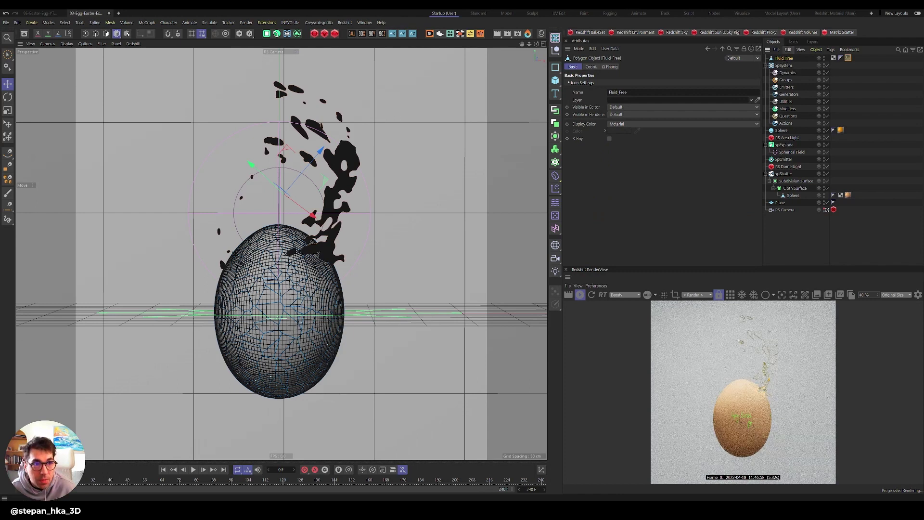
Return to the Easter egg tutorial project, play the explosion to frame 33 and paste the Fluid_Free object
{"action": "left_click", "coordinate": [38, 13]}
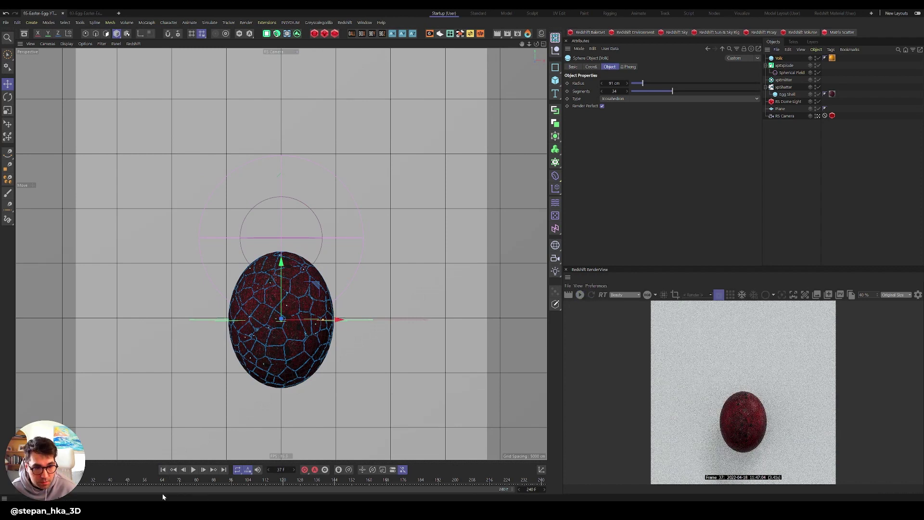
{"action": "left_click", "coordinate": [195, 469]}
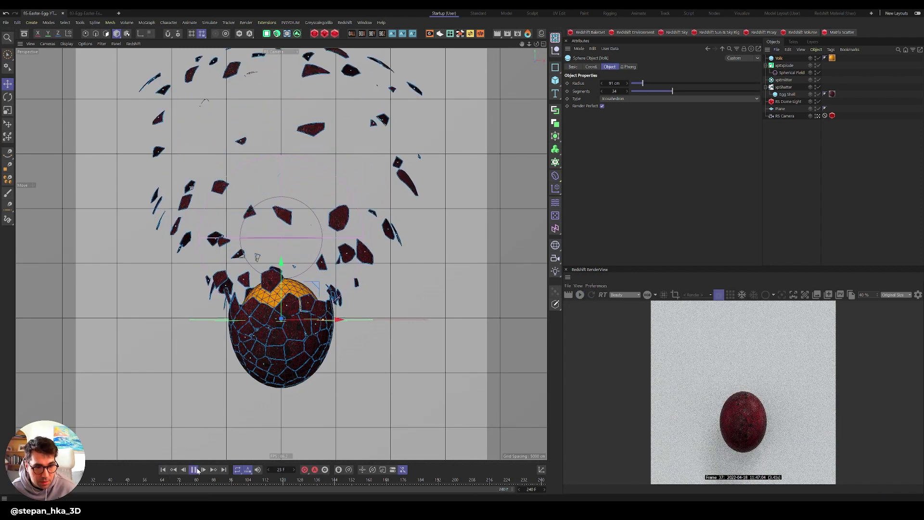
{"action": "key", "text": "ctrl+v"}
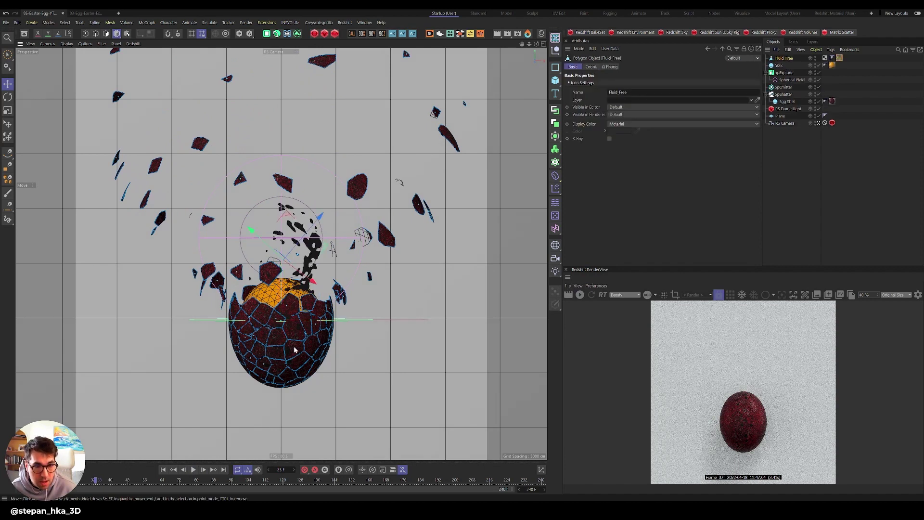
Enlarge, rotate and reposition the Fluid_Free splash so it bursts from the egg's open top, and preview the render
{"action": "key", "text": "t"}
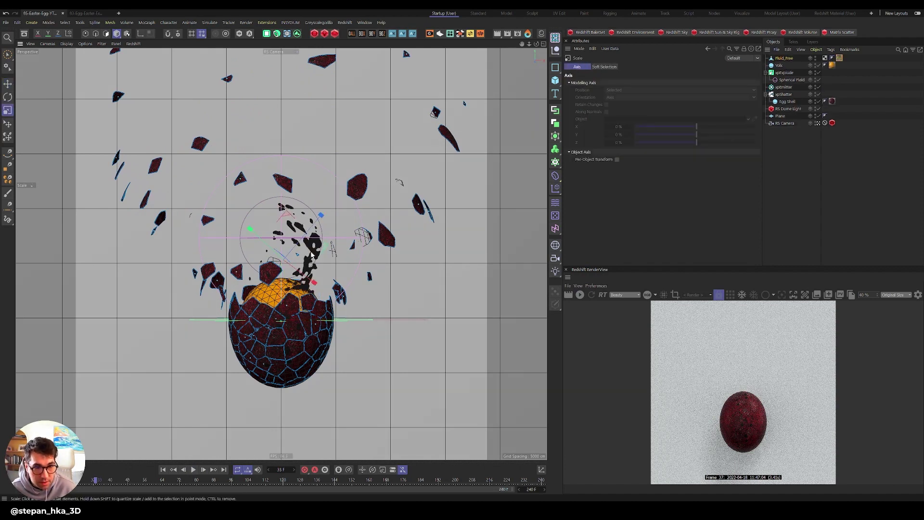
{"action": "left_click_drag", "start_coordinate": [312, 257], "coordinate": [402, 211]}
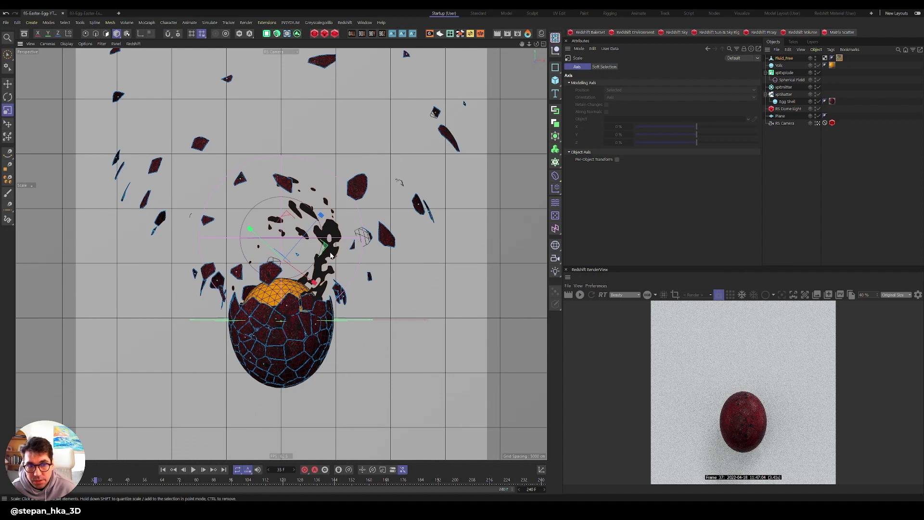
{"action": "key", "text": "r"}
{"action": "mouse_move", "coordinate": [327, 255]}
{"action": "left_mouse_down"}
{"action": "mouse_move", "coordinate": [326, 246]}
{"action": "mouse_move", "coordinate": [326, 264]}
{"action": "left_mouse_up"}
{"action": "key", "text": "e"}
{"action": "left_click_drag", "start_coordinate": [319, 219], "coordinate": [322, 214]}
{"action": "mouse_move", "coordinate": [282, 254]}
{"action": "left_mouse_down"}
{"action": "mouse_move", "coordinate": [324, 274]}
{"action": "mouse_move", "coordinate": [299, 239]}
{"action": "mouse_move", "coordinate": [294, 249]}
{"action": "left_mouse_up"}
{"action": "key", "text": "r"}
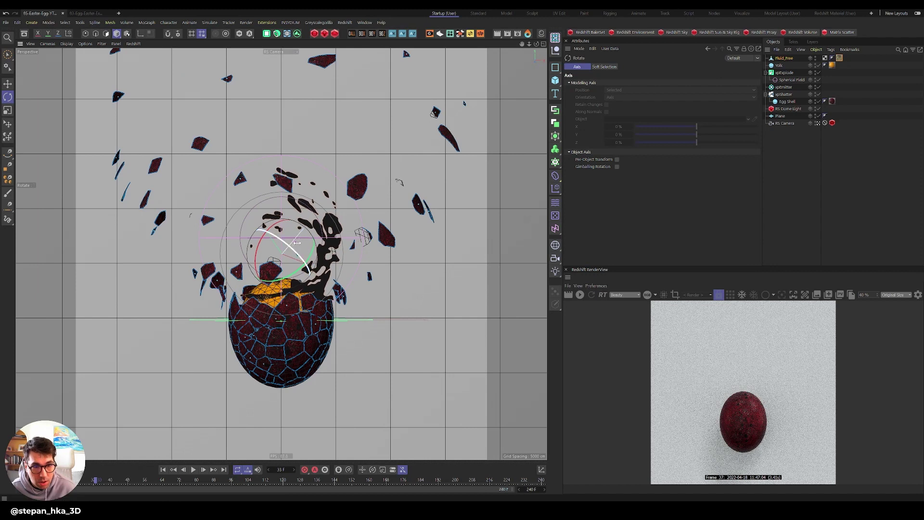
{"action": "left_click", "coordinate": [579, 293]}
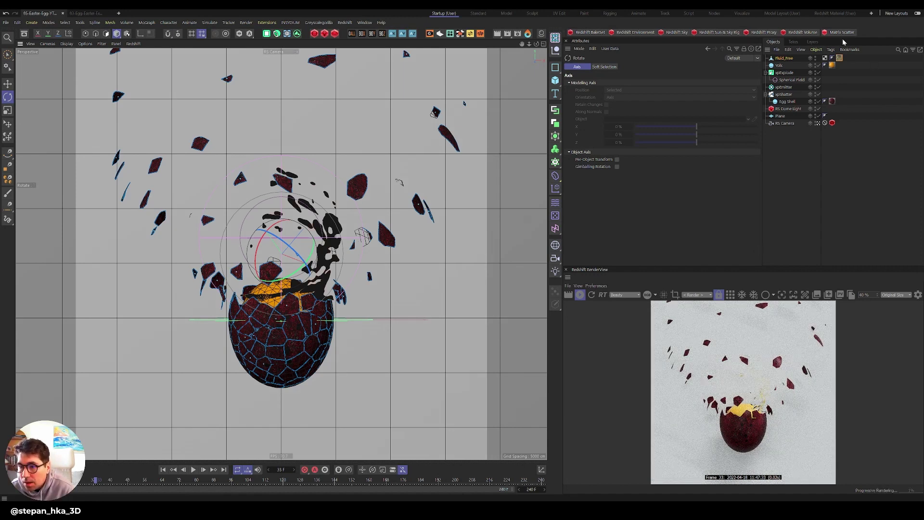
Open the shader graph of the Fluid_Free object's material to examine its Tinted Glass preset
{"action": "left_click", "coordinate": [840, 59]}
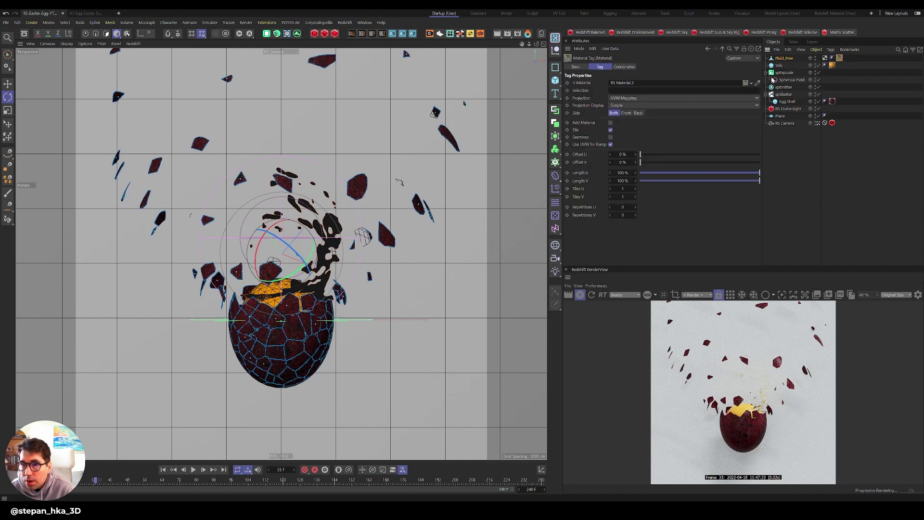
{"action": "double_click", "coordinate": [839, 59]}
{"action": "left_click", "coordinate": [686, 128]}
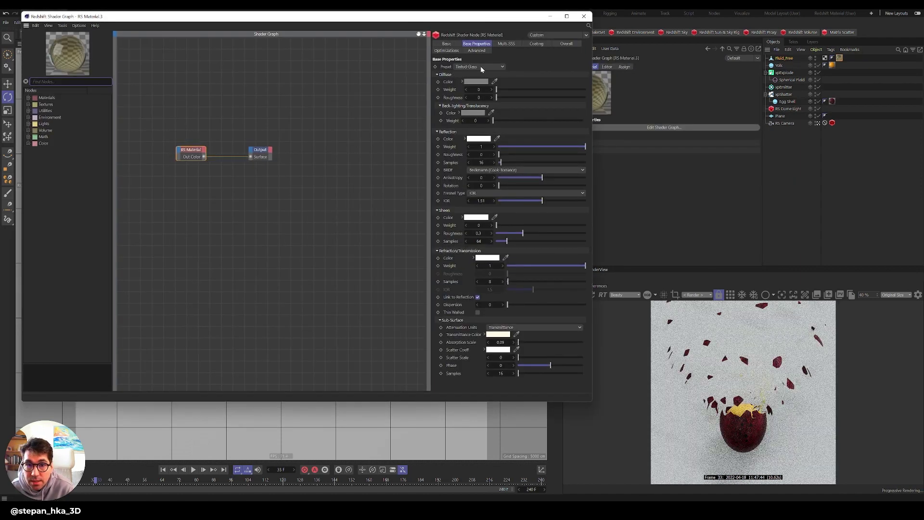
Check the fluid material's transmittance color, close its shader graph and rotate the Fluid_Free splash above the egg's opening
{"action": "left_click", "coordinate": [500, 335]}
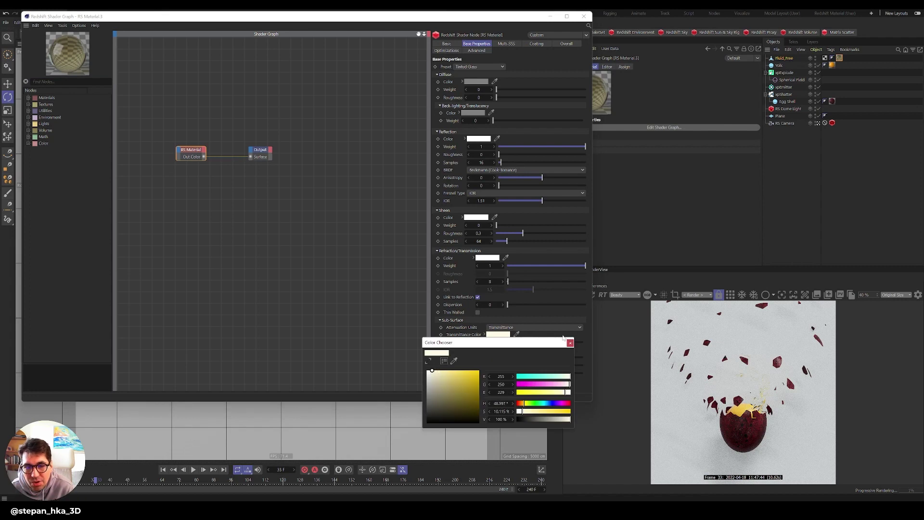
{"action": "left_click", "coordinate": [571, 343]}
{"action": "left_click", "coordinate": [583, 16]}
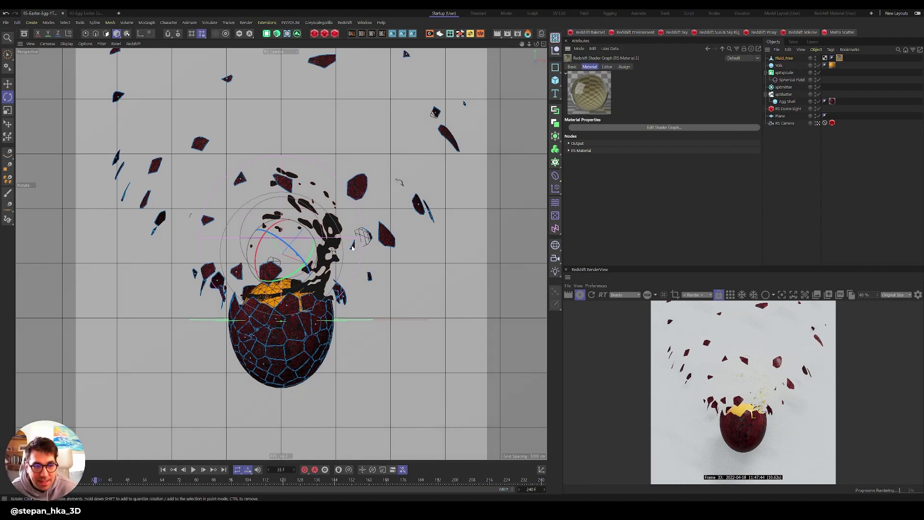
{"action": "left_click_drag", "start_coordinate": [288, 251], "coordinate": [268, 237]}
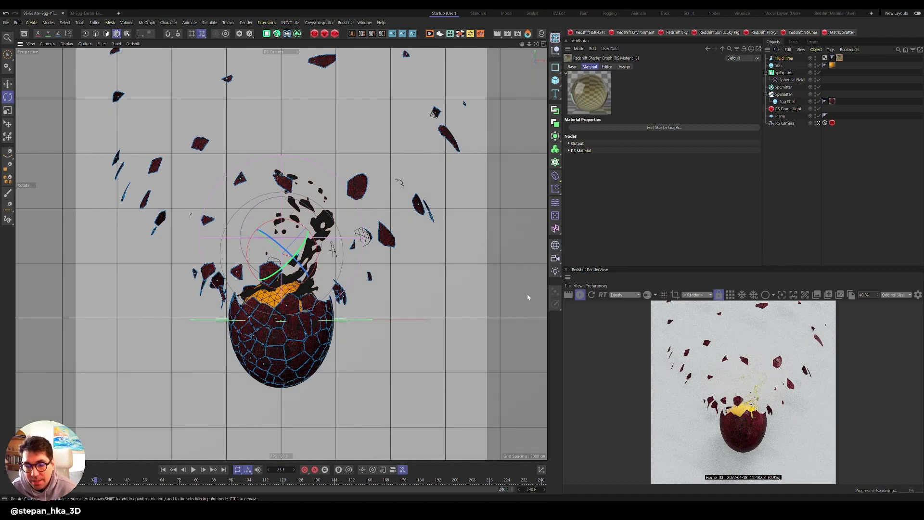
Switch to Photoshop and add a black Solid Color fill layer to the blank Untitled-1 canvas
{"action": "key", "text": "super"}
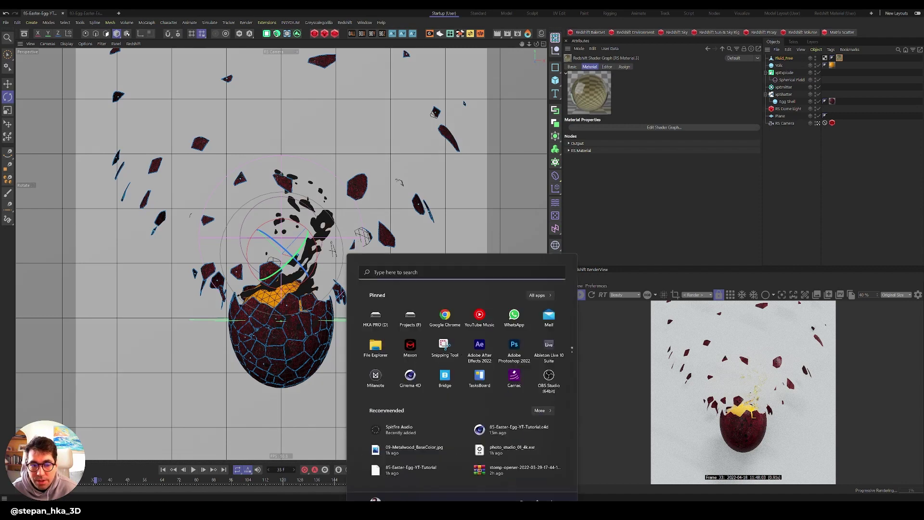
{"action": "left_click", "coordinate": [515, 327]}
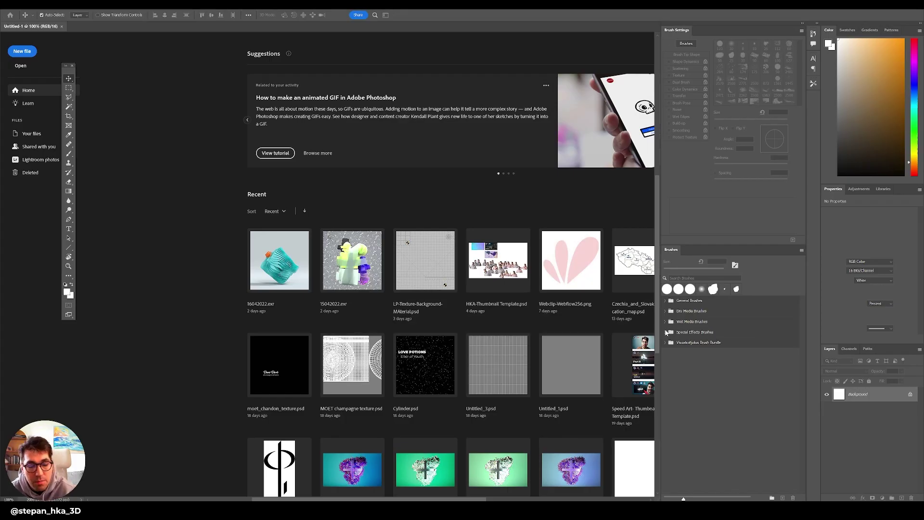
{"action": "key", "text": "Escape"}
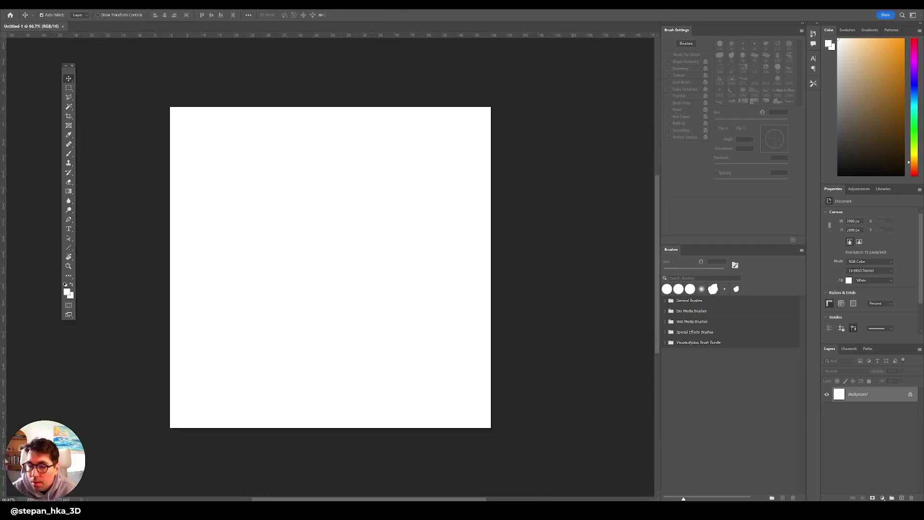
{"action": "left_click", "coordinate": [882, 498]}
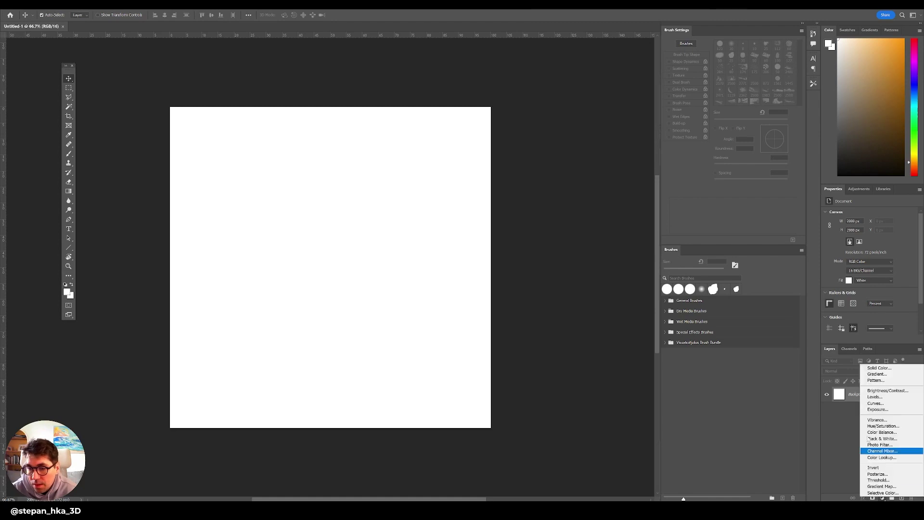
{"action": "left_click", "coordinate": [878, 369]}
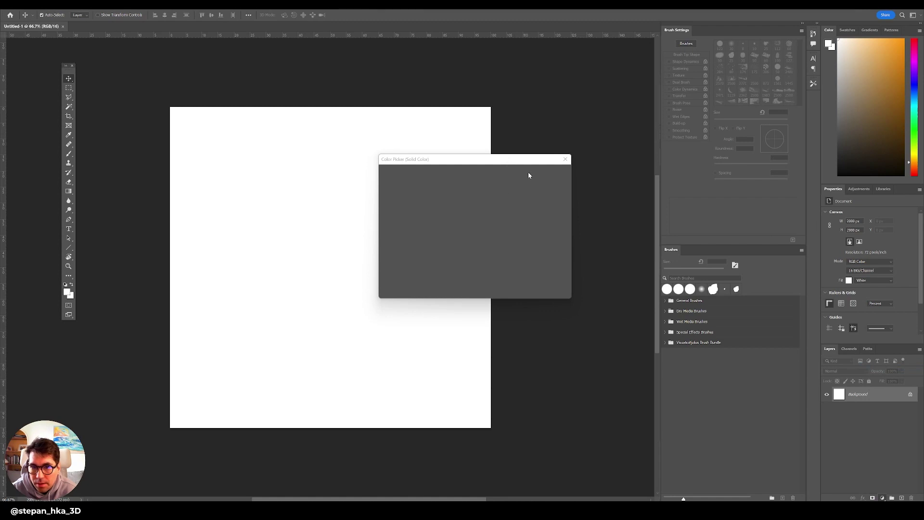
{"action": "left_click_drag", "start_coordinate": [466, 264], "coordinate": [353, 289]}
{"action": "left_click", "coordinate": [567, 185]}
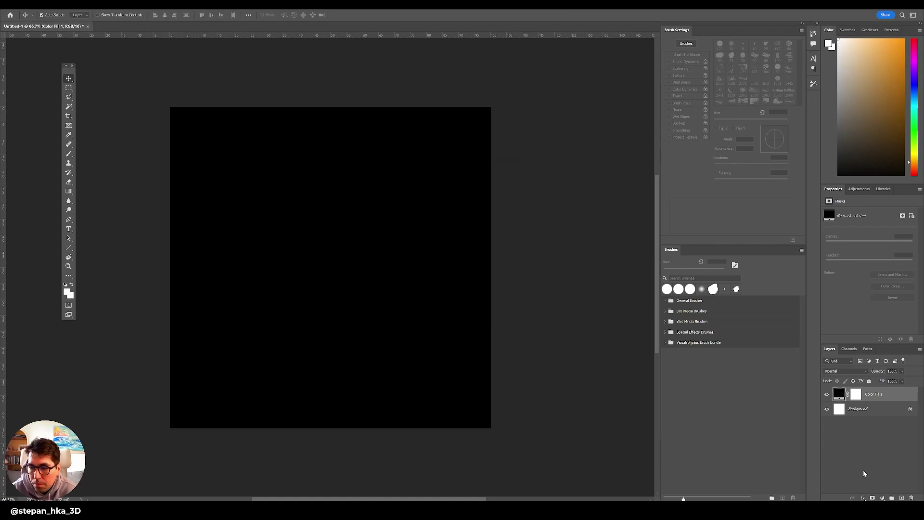
Create a new layer and hand-letter the artist's name on it in two lines with white brush strokes
{"action": "left_click", "coordinate": [901, 498]}
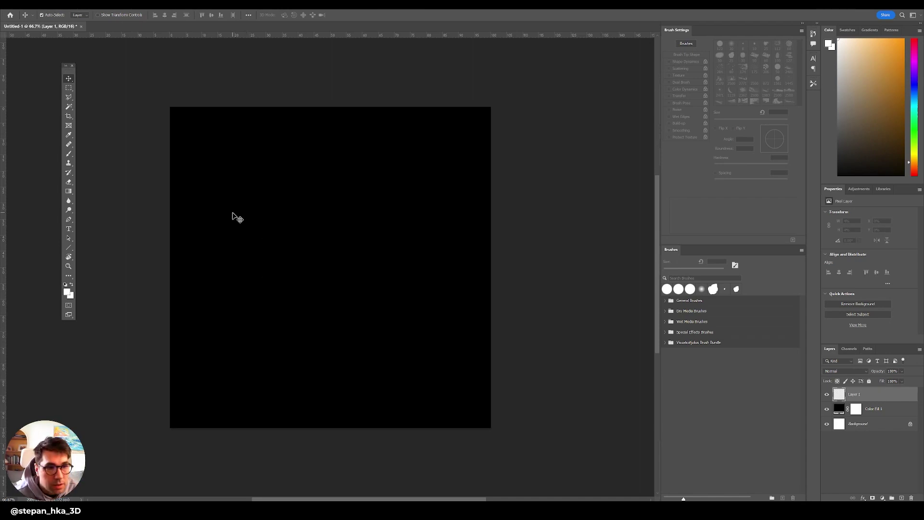
{"action": "left_click", "coordinate": [69, 154]}
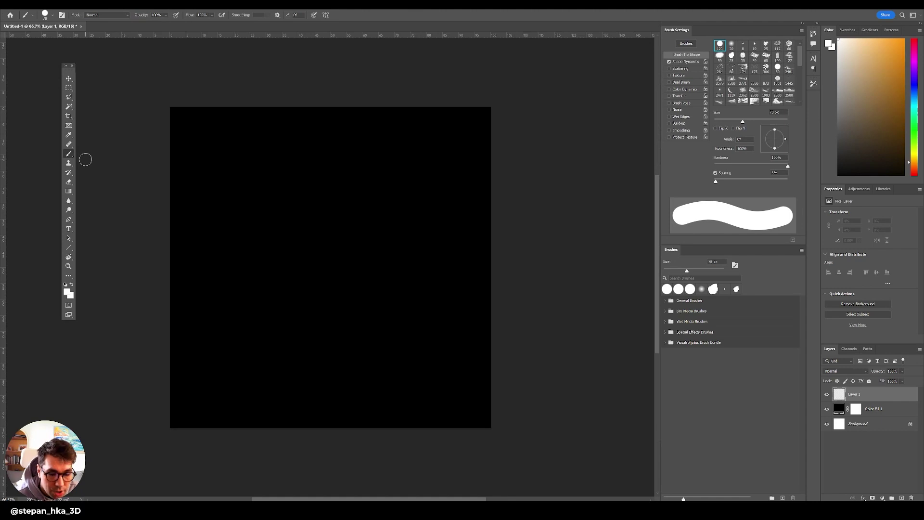
{"action": "mouse_move", "coordinate": [282, 213]}
{"action": "left_mouse_down"}
{"action": "mouse_move", "coordinate": [284, 254]}
{"action": "mouse_move", "coordinate": [331, 198]}
{"action": "mouse_move", "coordinate": [401, 189]}
{"action": "left_mouse_up"}
{"action": "mouse_move", "coordinate": [276, 302]}
{"action": "left_mouse_down"}
{"action": "mouse_move", "coordinate": [369, 238]}
{"action": "mouse_move", "coordinate": [391, 294]}
{"action": "left_mouse_up"}
{"action": "left_click_drag", "start_coordinate": [395, 217], "coordinate": [366, 260]}
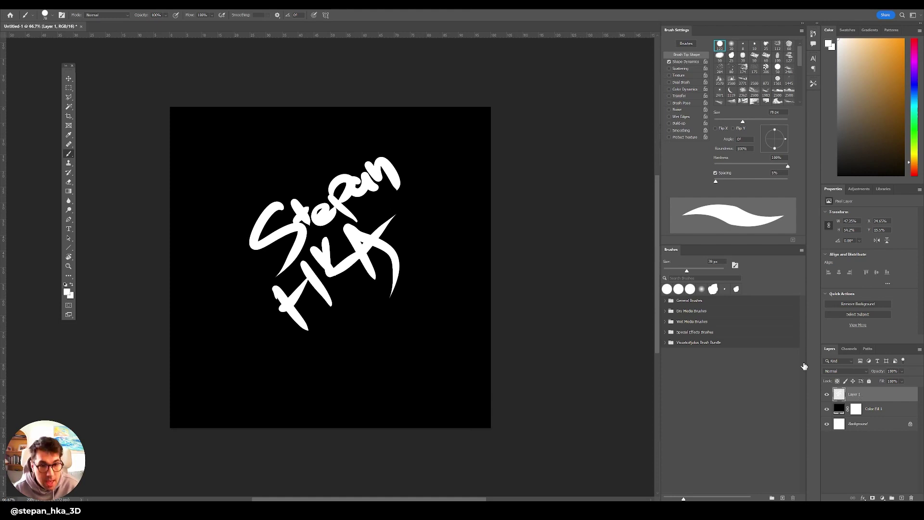
Rotate the hand lettering about 35° clockwise so it reads level, and shift it slightly down on the canvas
{"action": "key", "text": "ctrl+t"}
{"action": "left_click_drag", "start_coordinate": [412, 148], "coordinate": [431, 227]}
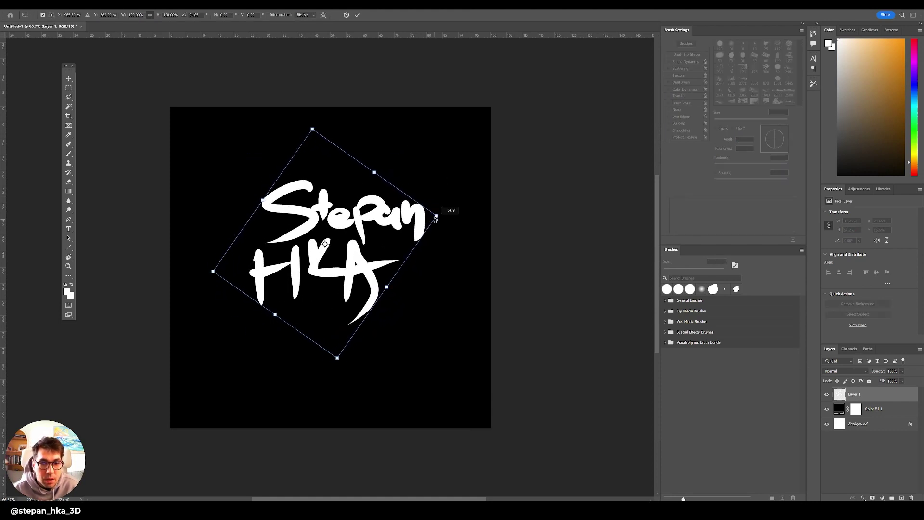
{"action": "key", "text": "Escape"}
{"action": "left_click_drag", "start_coordinate": [373, 222], "coordinate": [366, 243]}
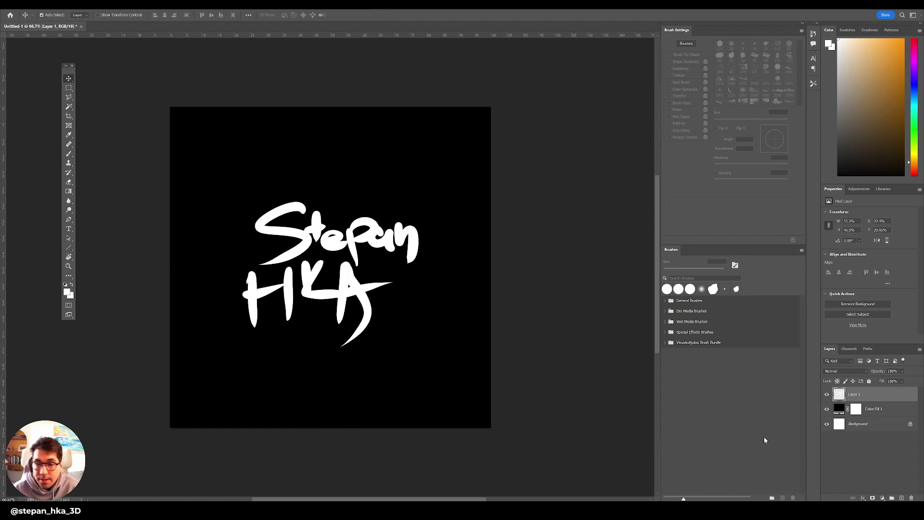
Hide the black fill and Background layers and export the lettering as a transparent PNG into the HKA-Drawn textures folder
{"action": "left_click", "coordinate": [827, 409]}
{"action": "left_click", "coordinate": [827, 424]}
{"action": "left_click", "coordinate": [827, 423]}
{"action": "left_click", "coordinate": [827, 423]}
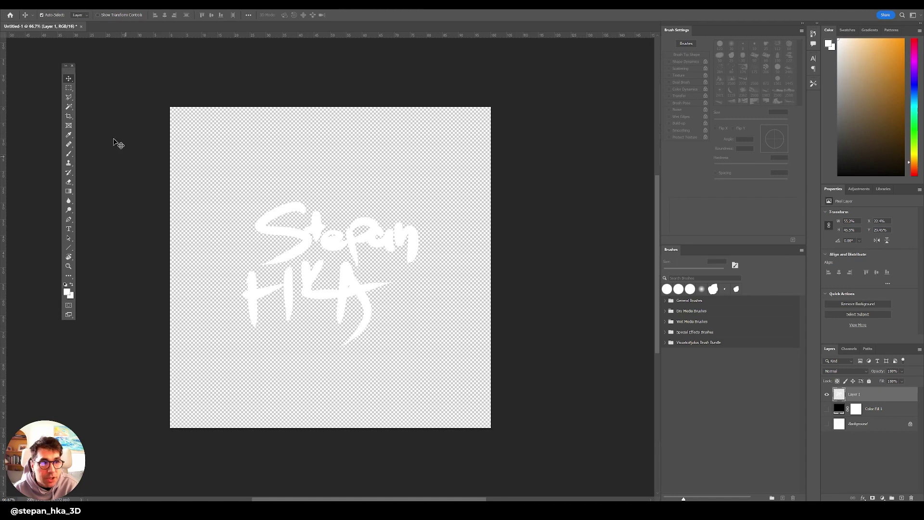
{"action": "left_click", "coordinate": [13, 5]}
{"action": "mouse_move", "coordinate": [75, 111]}
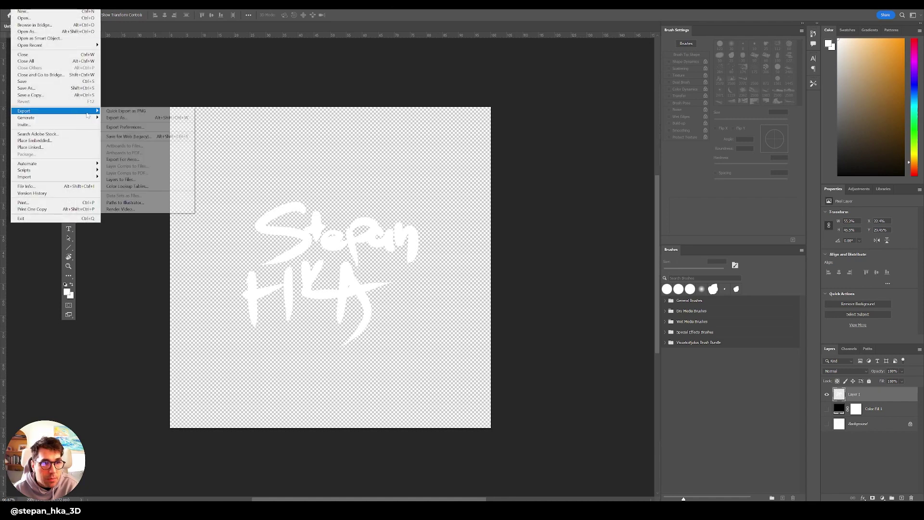
{"action": "left_click", "coordinate": [115, 118]}
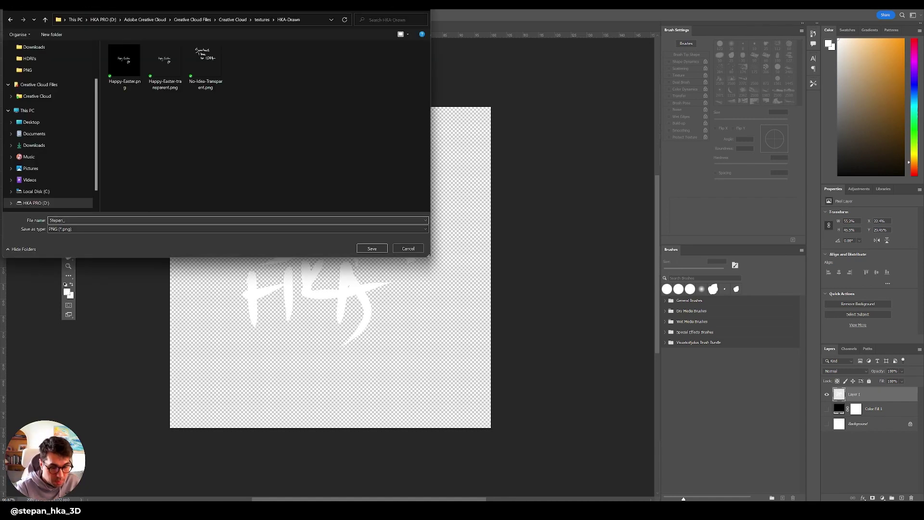
{"action": "key", "text": "Return"}
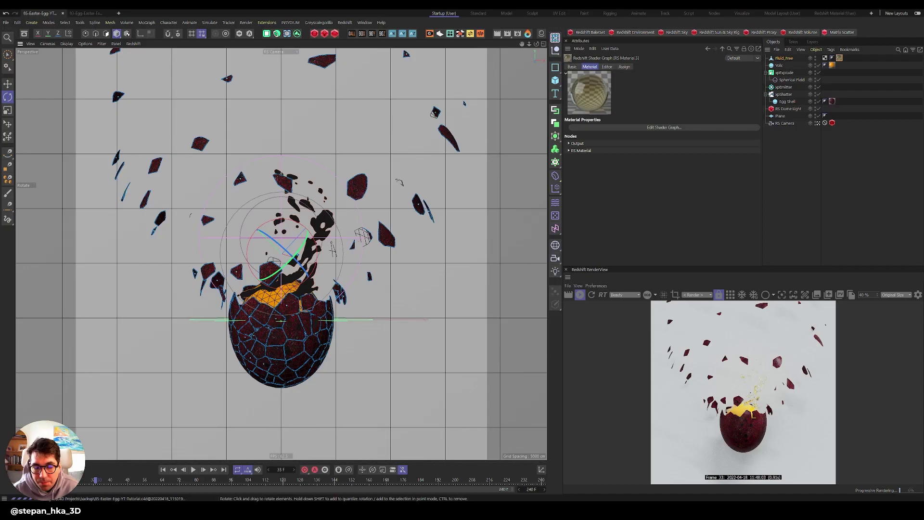
Quit Photoshop without saving the Untitled-1 document and return to the Cinema 4D egg scene
{"action": "right_click", "coordinate": [494, 509]}
{"action": "left_click", "coordinate": [499, 492]}
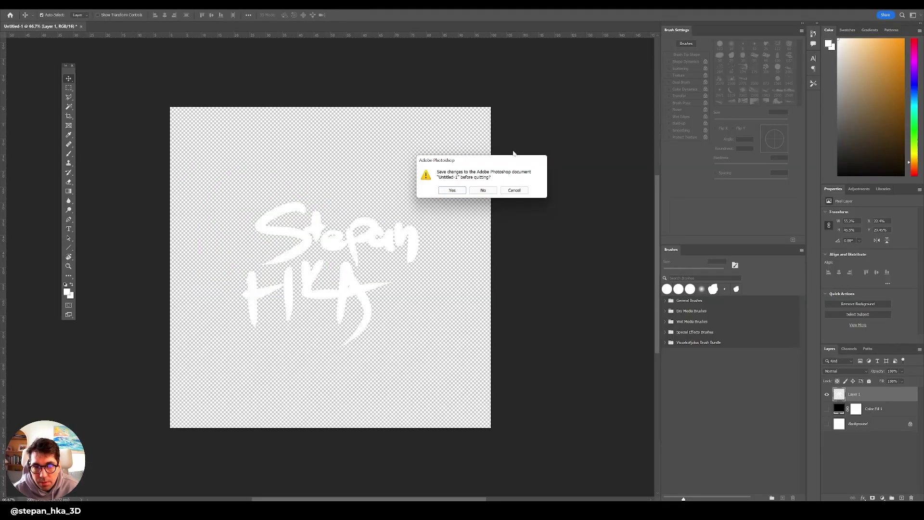
{"action": "left_click", "coordinate": [482, 190]}
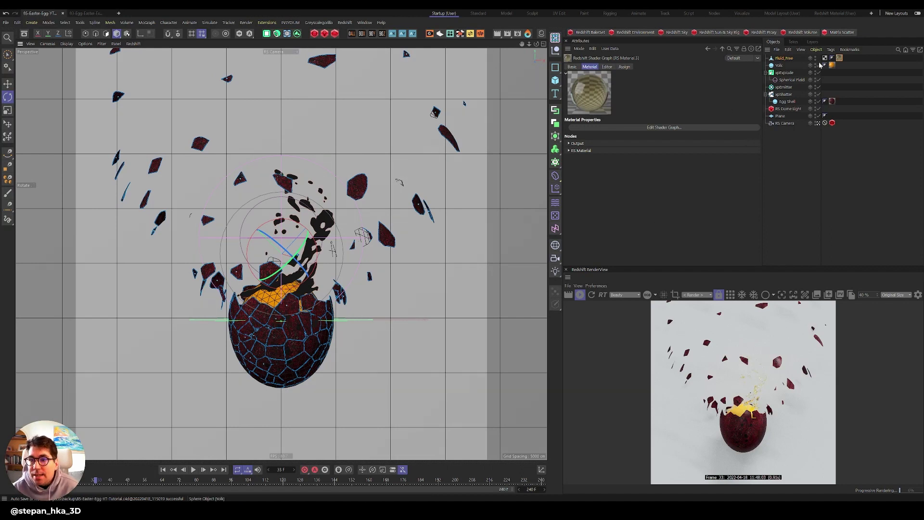
Open the Egg Shell material's shader graph and add a second RS Material node and an RS Texture node
{"action": "left_click", "coordinate": [787, 102]}
{"action": "left_click", "coordinate": [832, 101]}
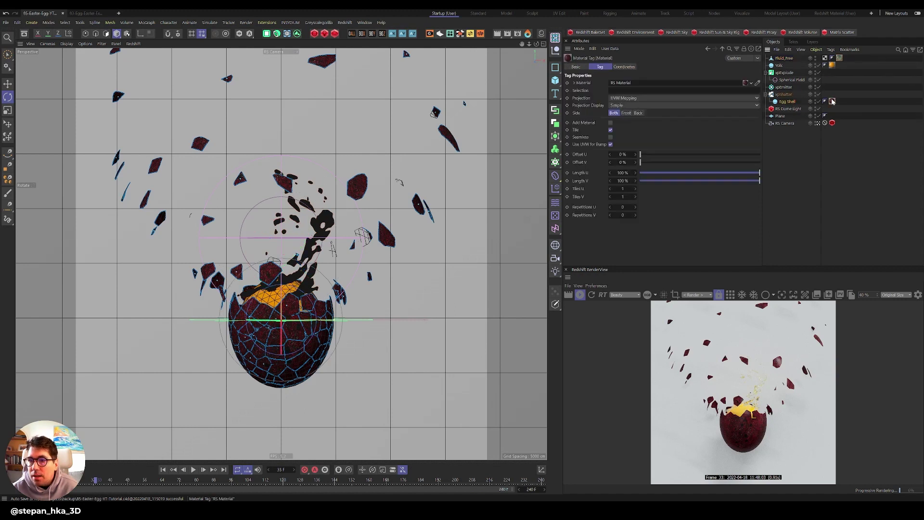
{"action": "left_click", "coordinate": [654, 128]}
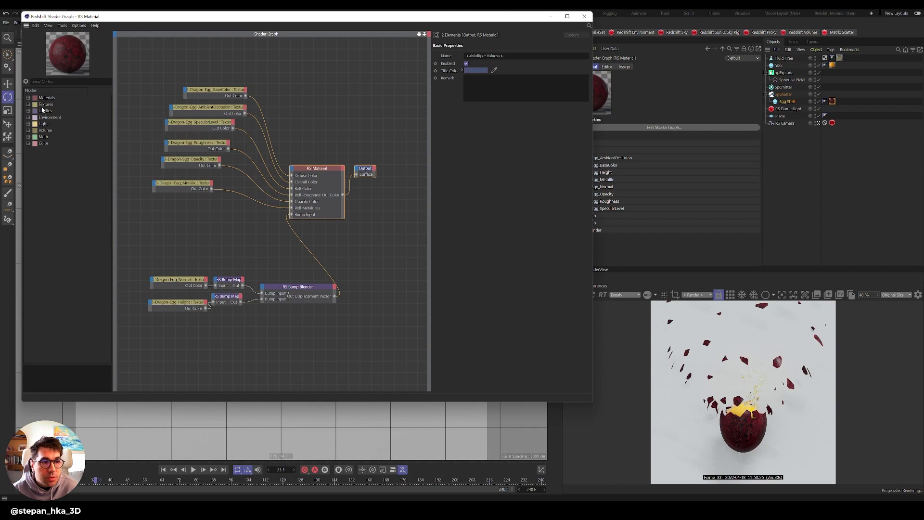
{"action": "left_click", "coordinate": [28, 98]}
{"action": "left_click_drag", "start_coordinate": [54, 132], "coordinate": [328, 89]}
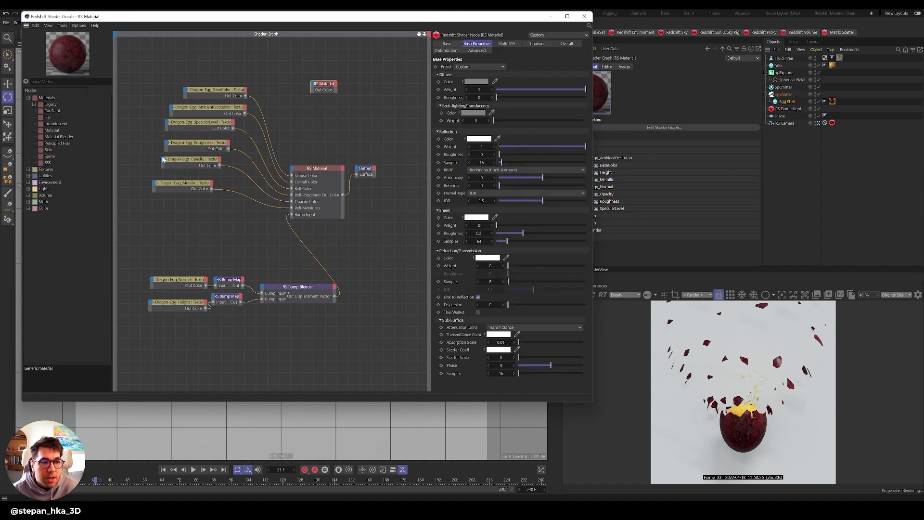
{"action": "left_click", "coordinate": [28, 169]}
{"action": "left_click_drag", "start_coordinate": [49, 229], "coordinate": [314, 85]}
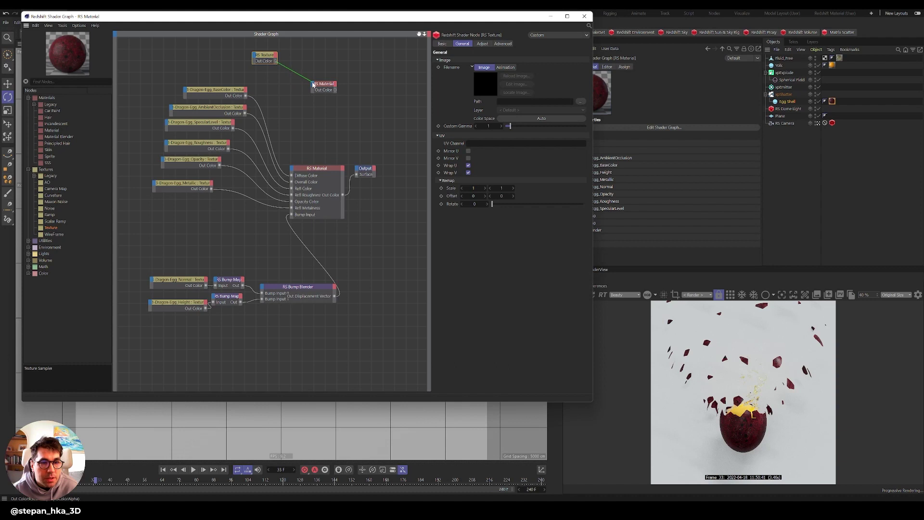
{"action": "left_click_drag", "start_coordinate": [313, 85], "coordinate": [314, 85]}
{"action": "mouse_move", "coordinate": [342, 161]}
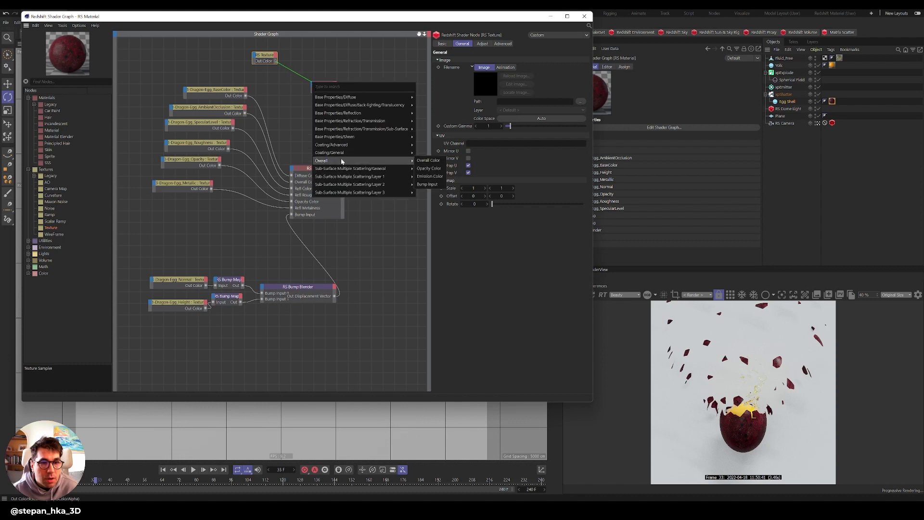
{"action": "left_click", "coordinate": [287, 58]}
Move the new texture node aside and load the exported lettering PNG from HKA-Drawn without copying it to the project location
{"action": "left_click_drag", "start_coordinate": [267, 56], "coordinate": [238, 53]}
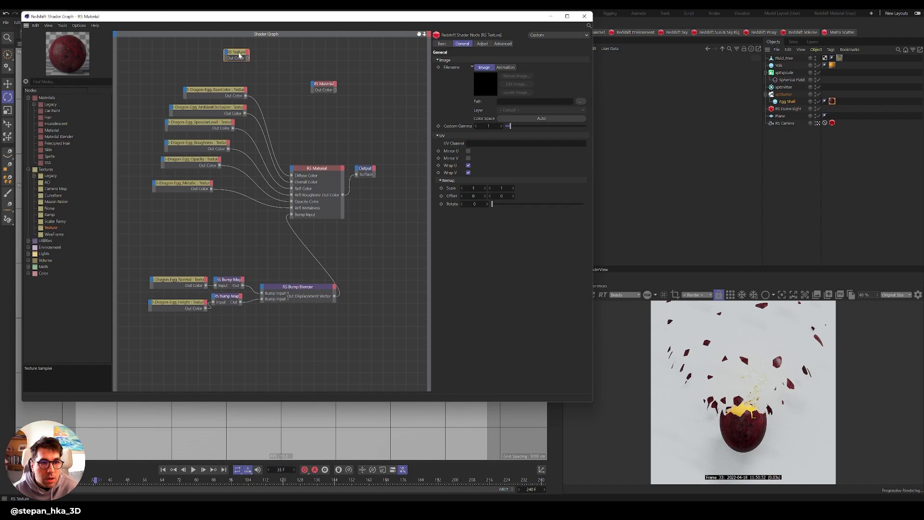
{"action": "left_click", "coordinate": [581, 101]}
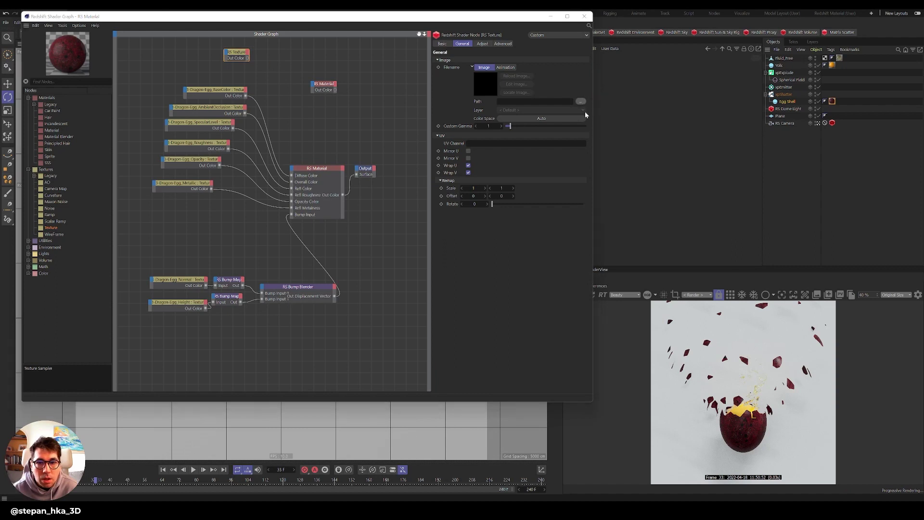
{"action": "scroll", "coordinate": [54, 99], "scroll_direction": "up", "scroll_amount": 2}
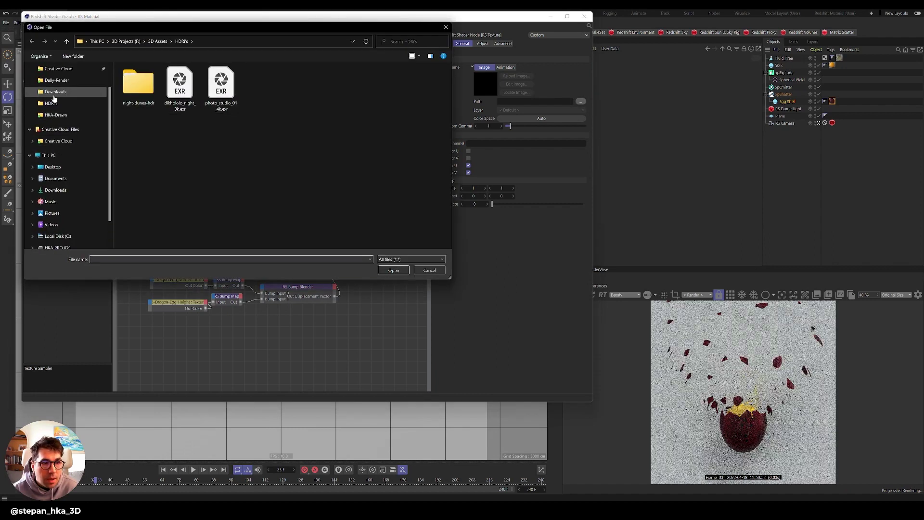
{"action": "left_click", "coordinate": [66, 141]}
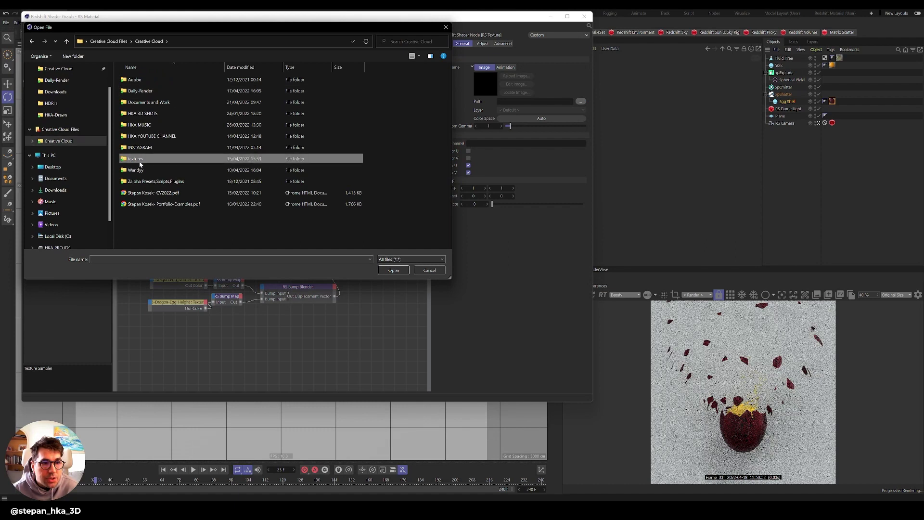
{"action": "double_click", "coordinate": [137, 159]}
{"action": "double_click", "coordinate": [144, 84]}
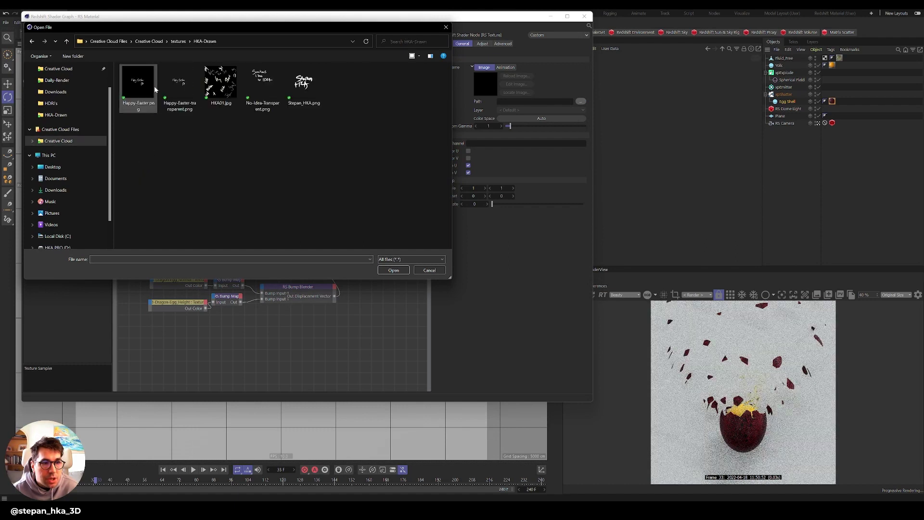
{"action": "left_click", "coordinate": [303, 82]}
{"action": "double_click", "coordinate": [307, 76]}
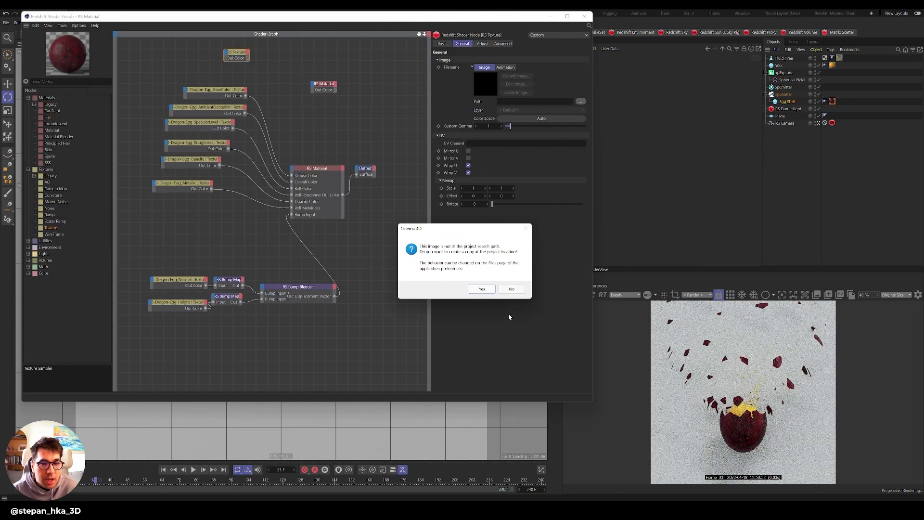
{"action": "left_click", "coordinate": [511, 288]}
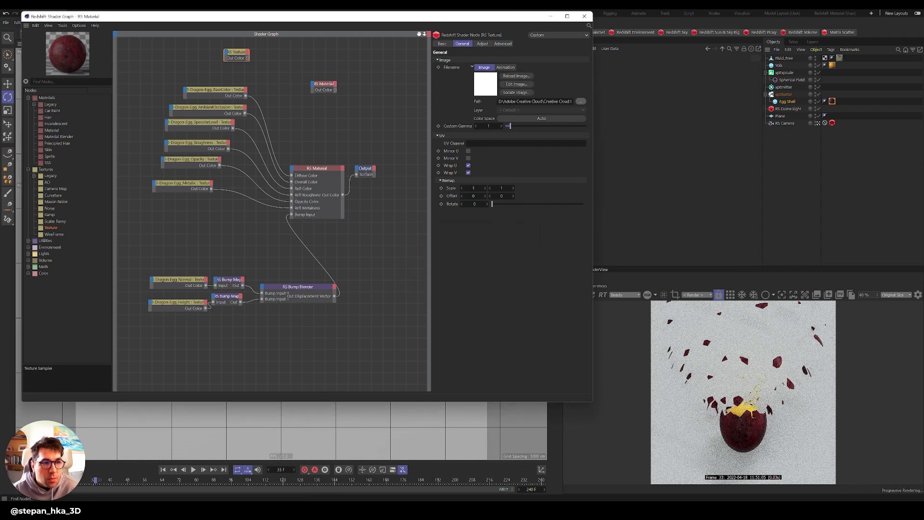
Add a Color Splitter node beside the lettering texture and connect the texture's Out Color to its input
{"action": "left_click", "coordinate": [43, 81]}
{"action": "type", "text": "color"}
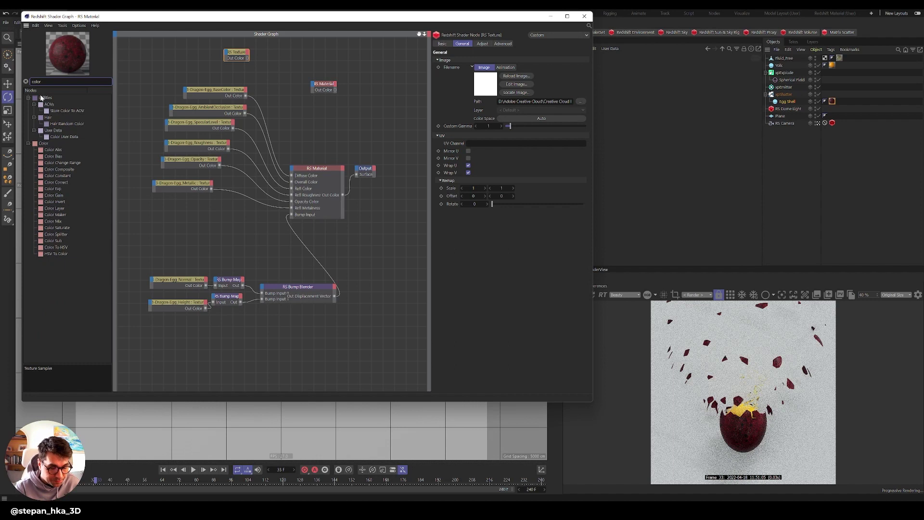
{"action": "type", "text": " splitter"}
{"action": "left_click_drag", "start_coordinate": [57, 101], "coordinate": [256, 68]}
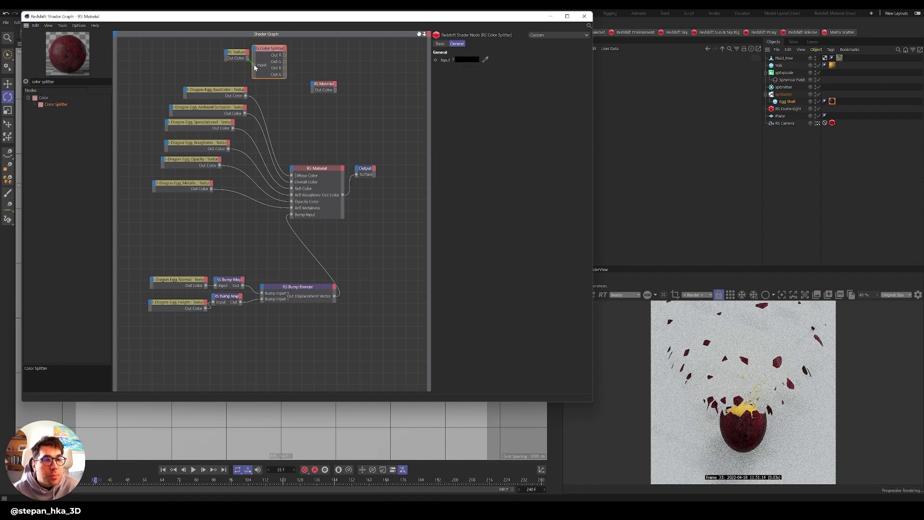
Connect the Color Splitter's Out A to the new RS Material's Opacity Color and space the lettering texture node away from the splitter
{"action": "left_click_drag", "start_coordinate": [285, 75], "coordinate": [314, 86]}
{"action": "mouse_move", "coordinate": [344, 168]}
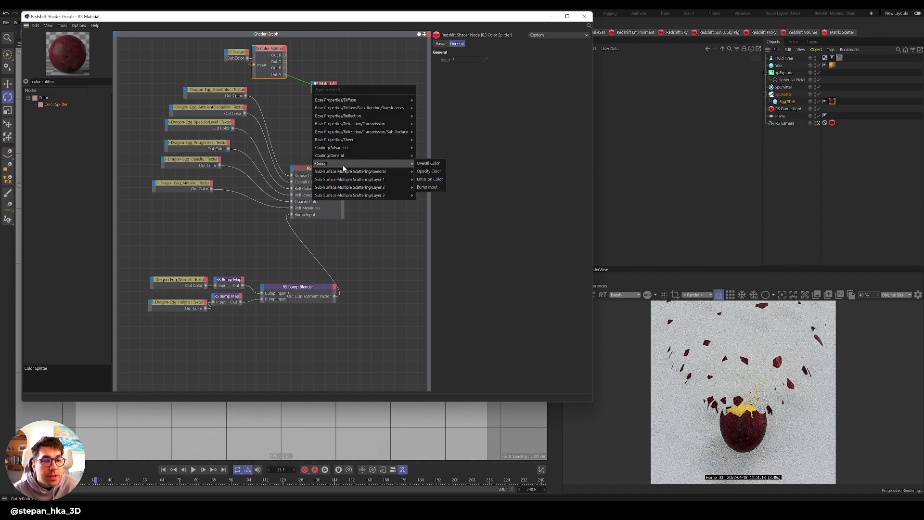
{"action": "left_click", "coordinate": [429, 171]}
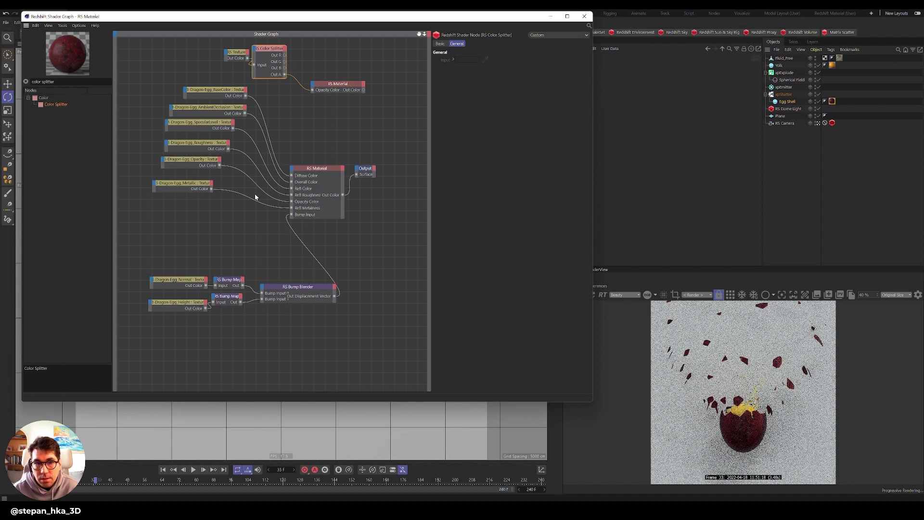
{"action": "left_click_drag", "start_coordinate": [237, 53], "coordinate": [206, 50]}
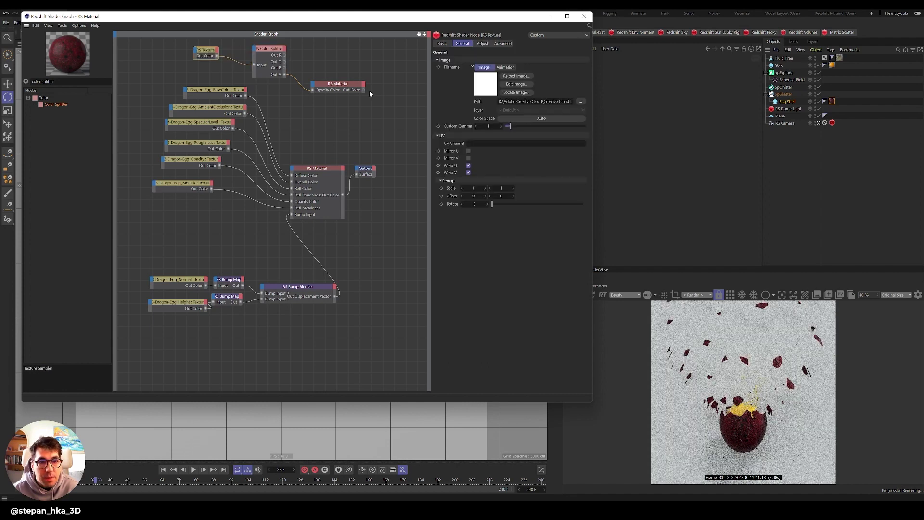
Connect the lettering RS Material directly to the Output's Surface to preview it, and move the Output node aside
{"action": "left_click_drag", "start_coordinate": [353, 145], "coordinate": [356, 175]}
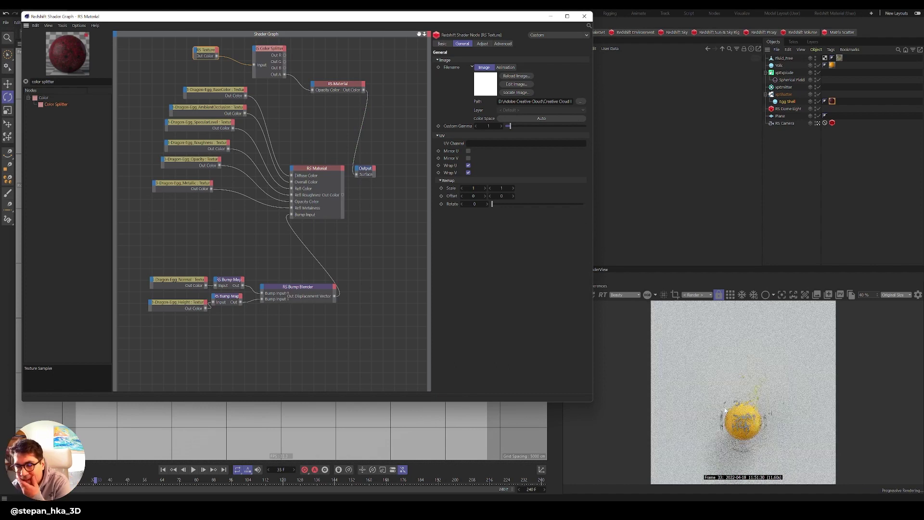
{"action": "left_click", "coordinate": [720, 432]}
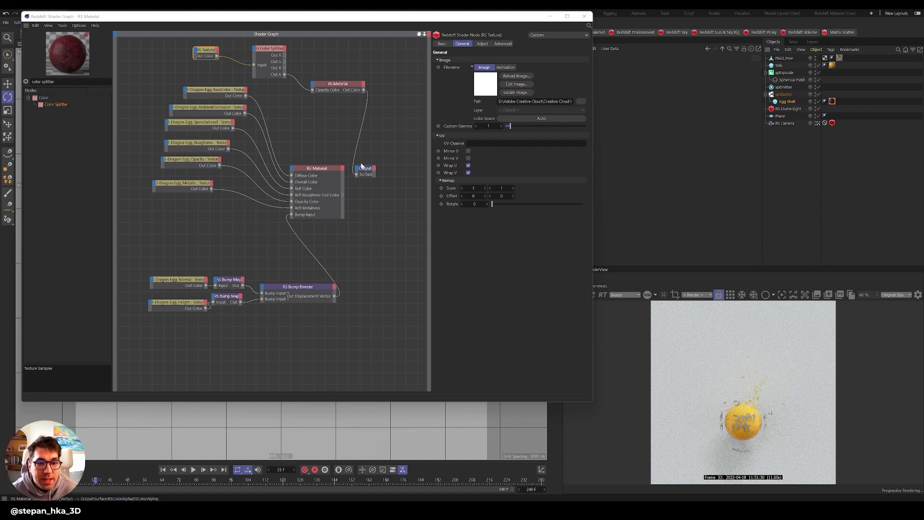
{"action": "left_click_drag", "start_coordinate": [366, 172], "coordinate": [391, 174]}
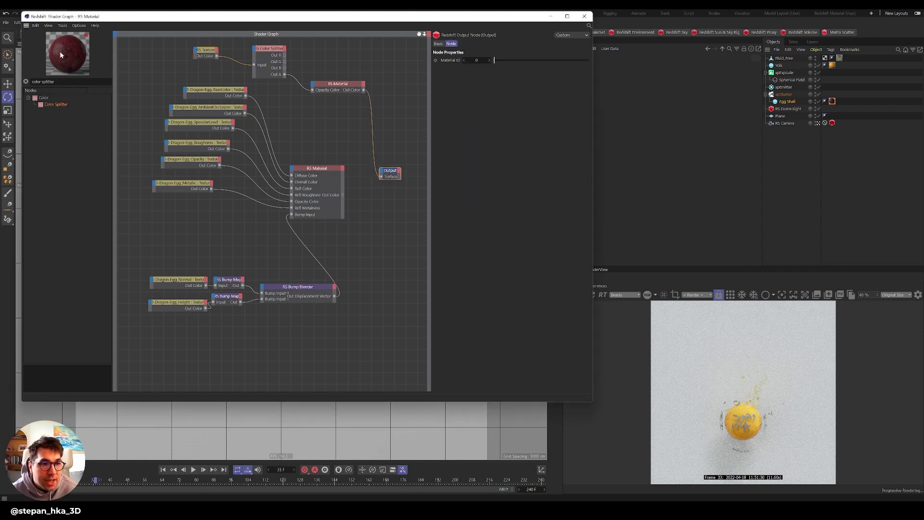
Set the lettering RS Material's diffuse color to white
{"action": "left_click", "coordinate": [333, 87]}
{"action": "left_click", "coordinate": [486, 82]}
{"action": "left_click_drag", "start_coordinate": [416, 125], "coordinate": [402, 114]}
{"action": "left_click", "coordinate": [548, 91]}
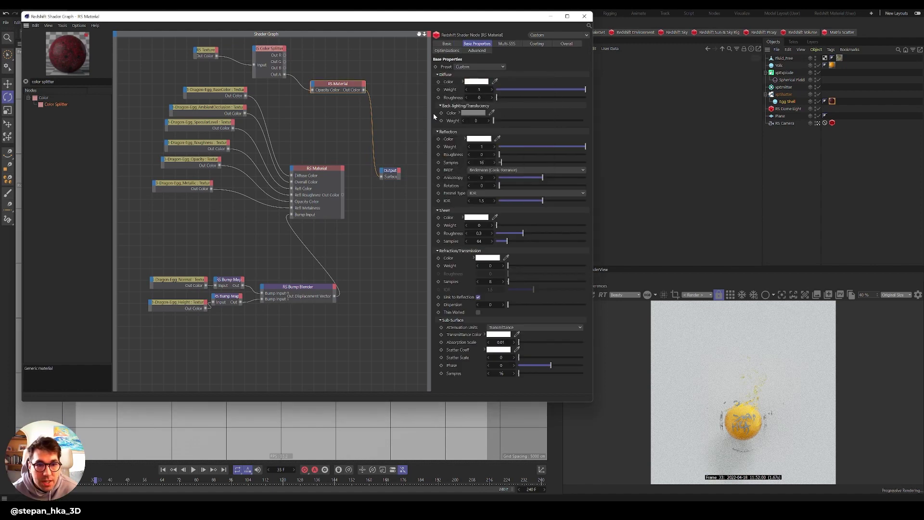
Clear the node search and add a Material Blender node from the Materials category above the Output node
{"action": "left_click", "coordinate": [26, 81]}
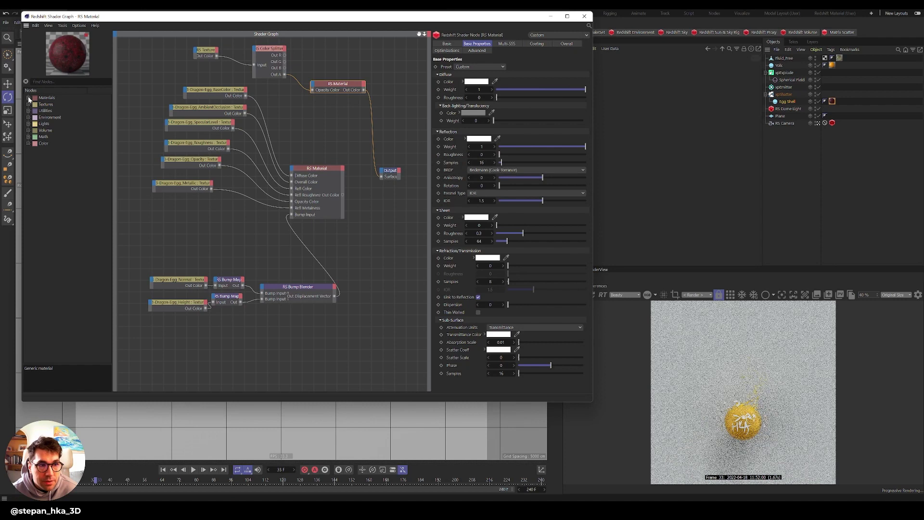
{"action": "left_click", "coordinate": [28, 98]}
{"action": "left_click", "coordinate": [58, 137]}
{"action": "left_click", "coordinate": [393, 130]}
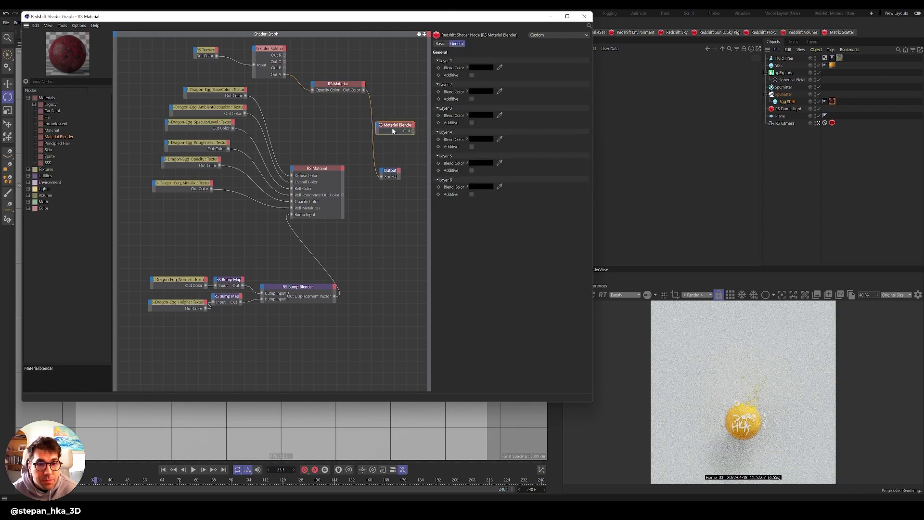
Connect the original egg RS Material to the Material Blender's Base Color and the blender to the Output's Surface, placing both nodes beside that material
{"action": "left_click", "coordinate": [341, 193]}
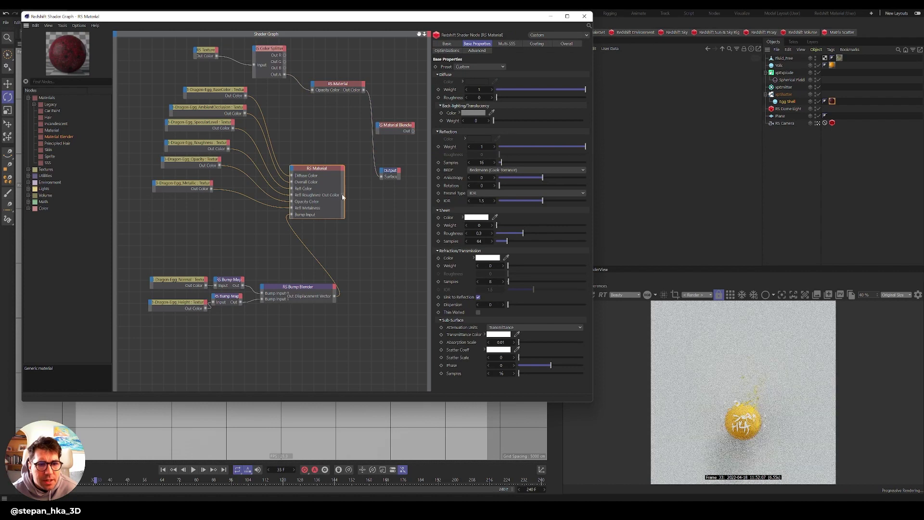
{"action": "left_click_drag", "start_coordinate": [379, 140], "coordinate": [378, 129]}
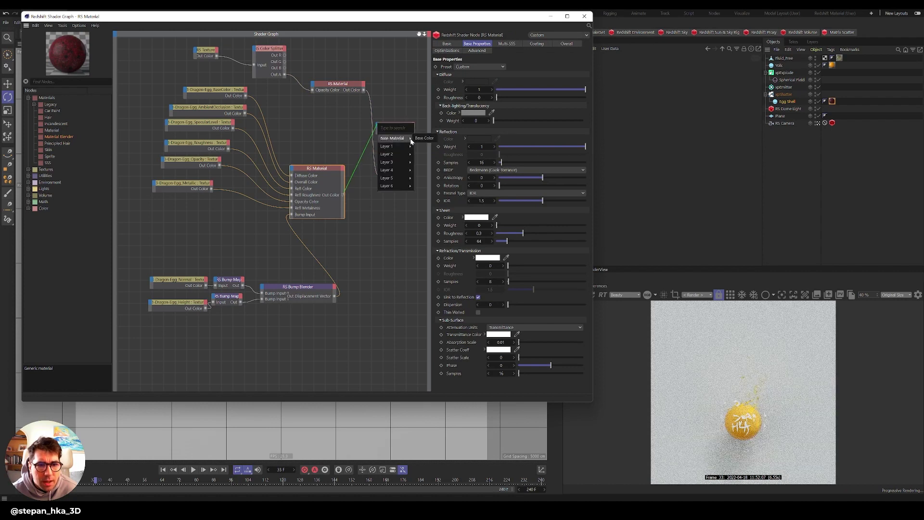
{"action": "left_click", "coordinate": [423, 138]}
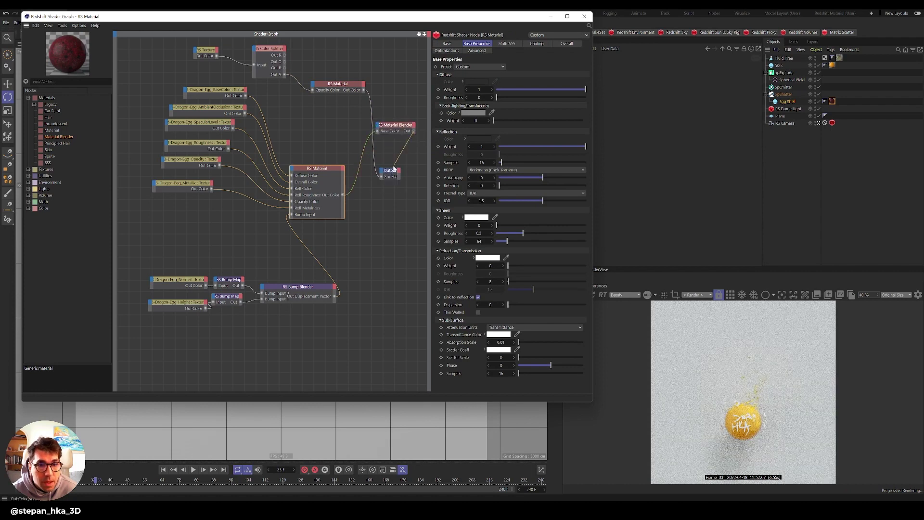
{"action": "left_click_drag", "start_coordinate": [380, 177], "coordinate": [380, 176]}
{"action": "left_click_drag", "start_coordinate": [413, 130], "coordinate": [405, 191]}
{"action": "left_click_drag", "start_coordinate": [399, 125], "coordinate": [370, 193]}
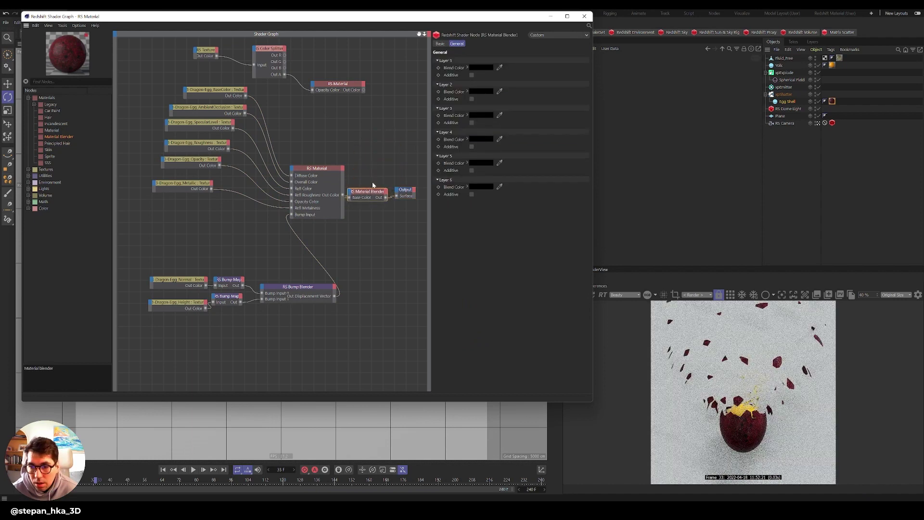
Move the lettering nodes closer to the egg material, connect the lettering RS Material to the blender's Layer Color 1, and reposition the blender
{"action": "left_click_drag", "start_coordinate": [364, 90], "coordinate": [345, 139]}
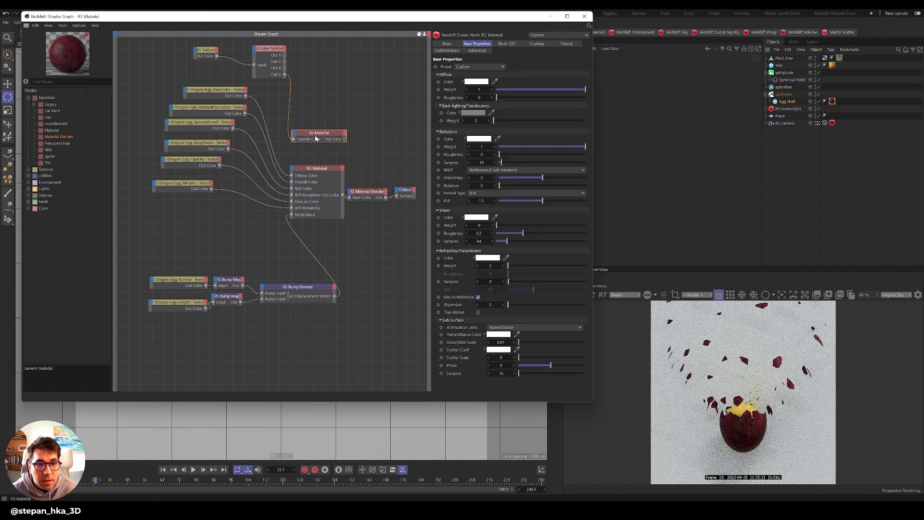
{"action": "left_click", "coordinate": [206, 50]}
{"action": "left_click_drag", "start_coordinate": [206, 49], "coordinate": [276, 62]}
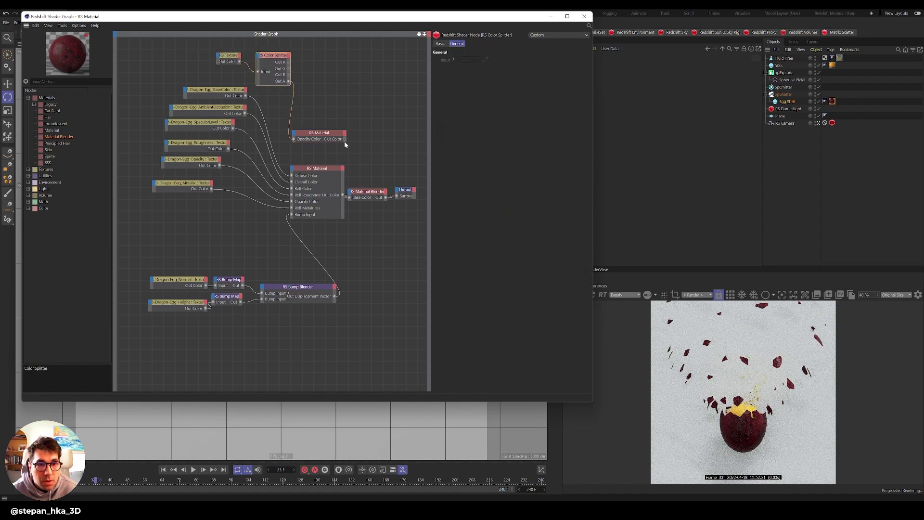
{"action": "mouse_move", "coordinate": [362, 179]}
{"action": "left_mouse_down"}
{"action": "mouse_move", "coordinate": [375, 182]}
{"action": "mouse_move", "coordinate": [352, 194]}
{"action": "left_mouse_up"}
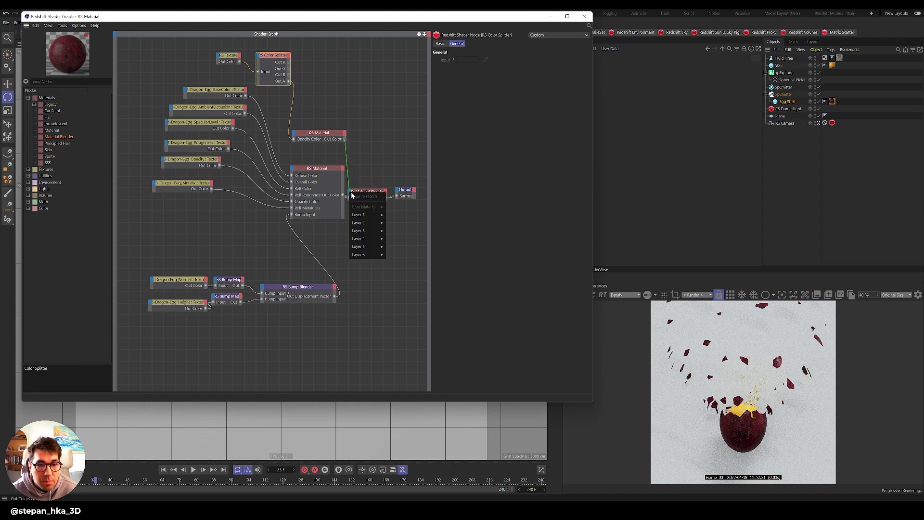
{"action": "mouse_move", "coordinate": [363, 215]}
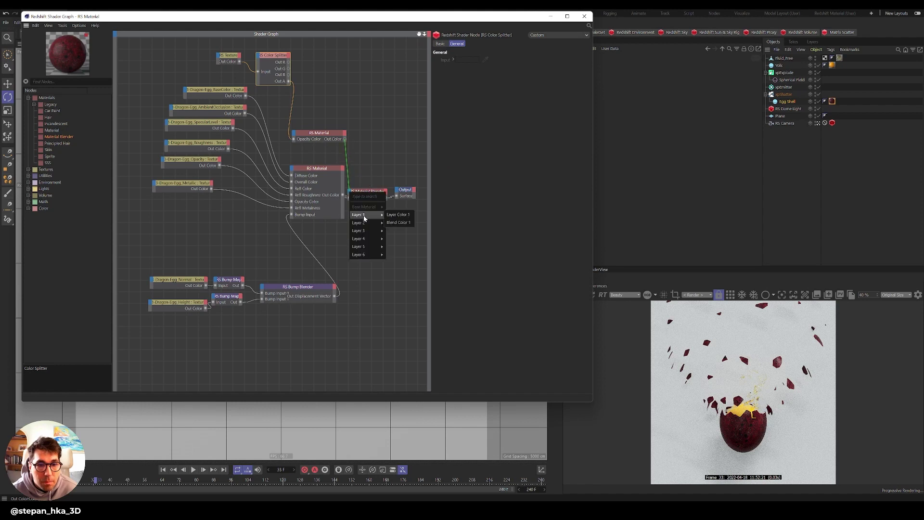
{"action": "left_click", "coordinate": [394, 214]}
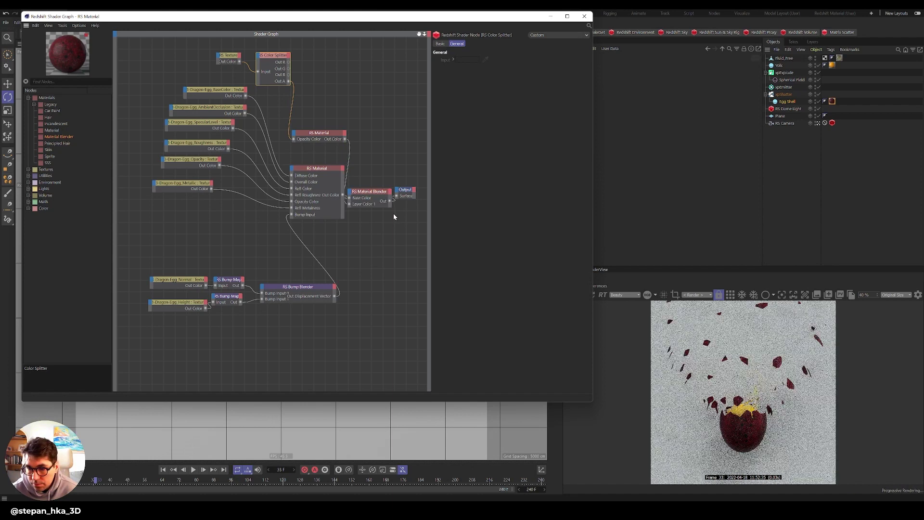
{"action": "left_click_drag", "start_coordinate": [371, 193], "coordinate": [378, 152]}
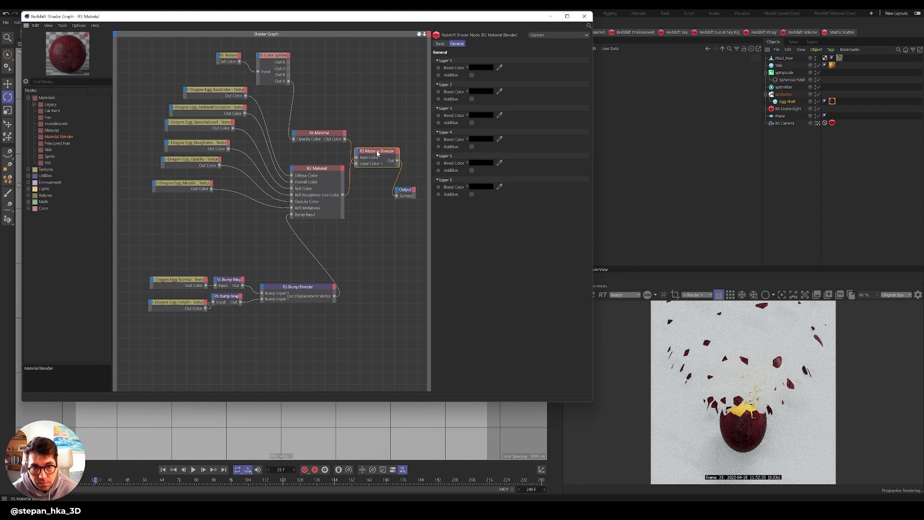
Connect the Color Splitter's Out A to the Material Blender's Blend Color 1 and close the shader graph
{"action": "left_click", "coordinate": [288, 80]}
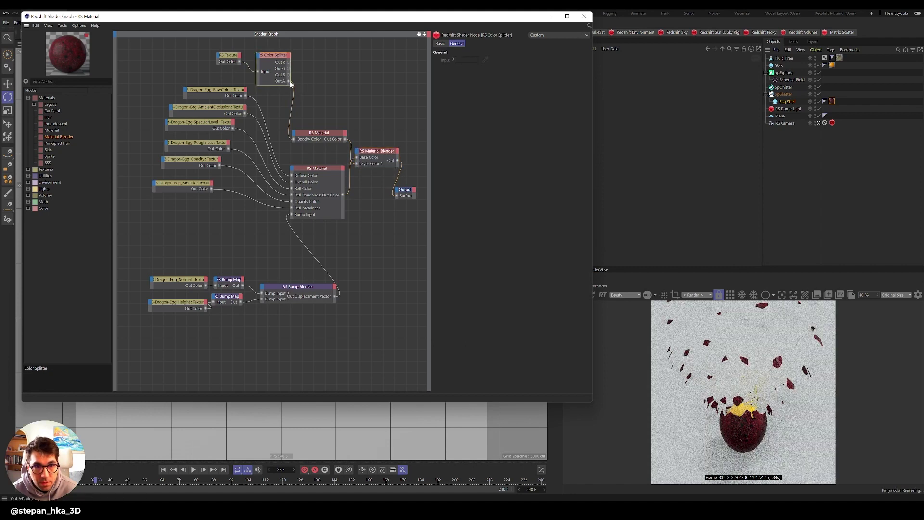
{"action": "left_click_drag", "start_coordinate": [355, 164], "coordinate": [357, 152]}
{"action": "mouse_move", "coordinate": [368, 175]}
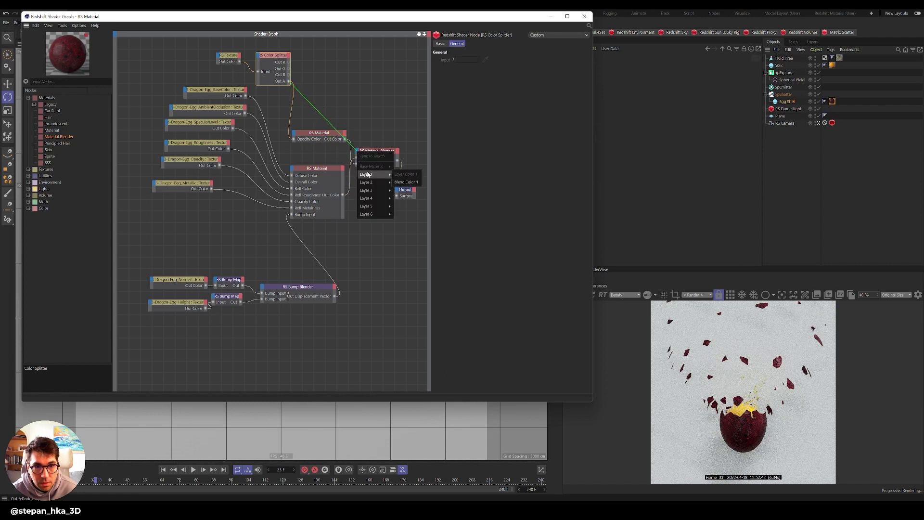
{"action": "left_click", "coordinate": [407, 185]}
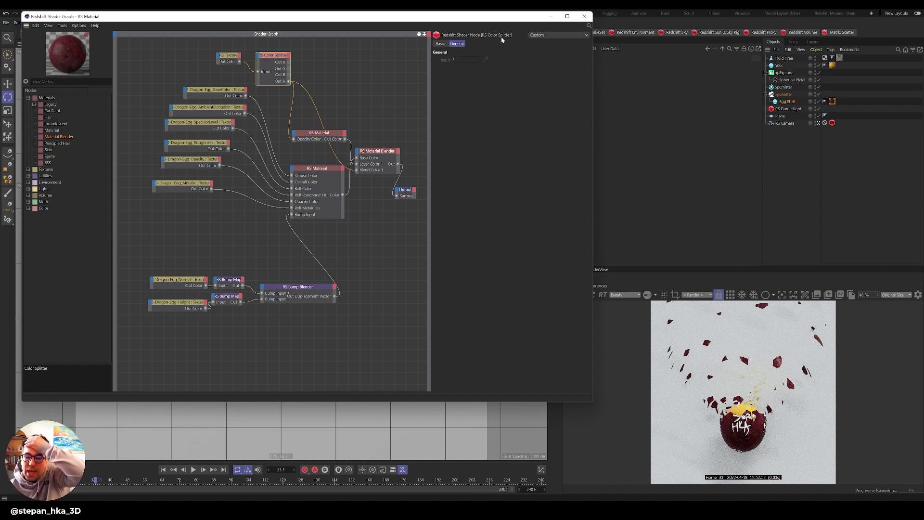
{"action": "left_click", "coordinate": [585, 16]}
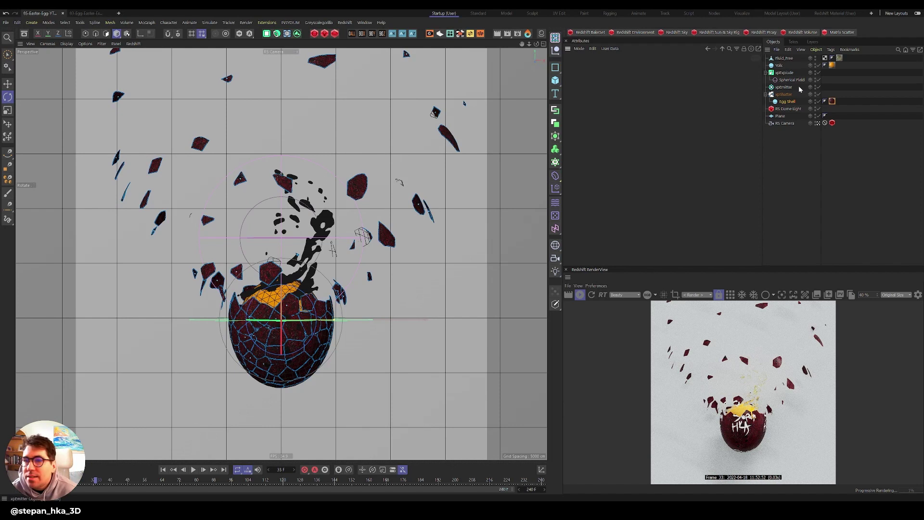
Add a Redshift Area Light to the egg scene
{"action": "left_click", "coordinate": [314, 33]}
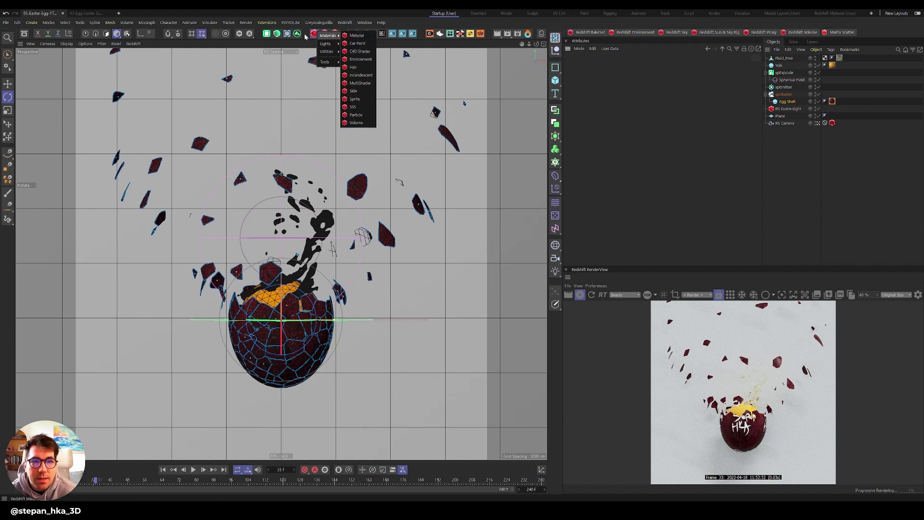
{"action": "left_click", "coordinate": [309, 36]}
{"action": "left_click", "coordinate": [324, 35]}
{"action": "left_click", "coordinate": [360, 42]}
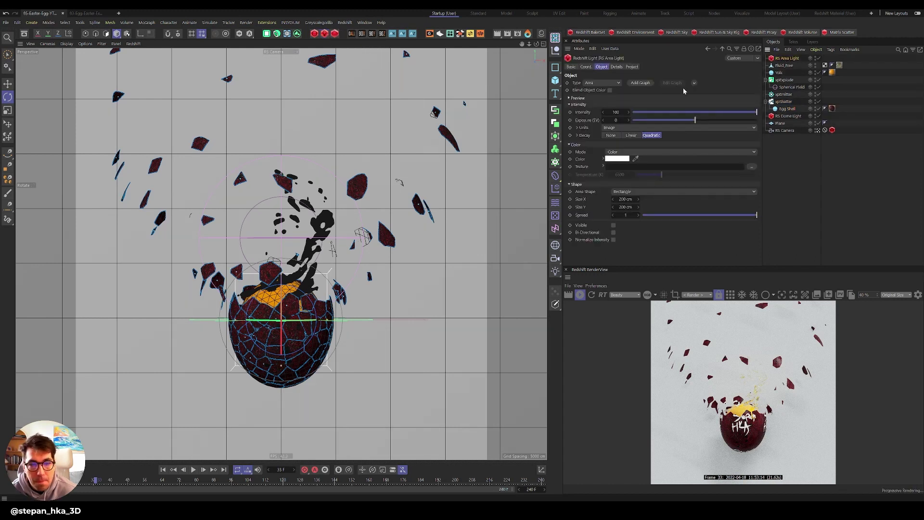
Raise the area light above the egg, rotate it to face straight down, and shift it farther up
{"action": "key", "text": "e"}
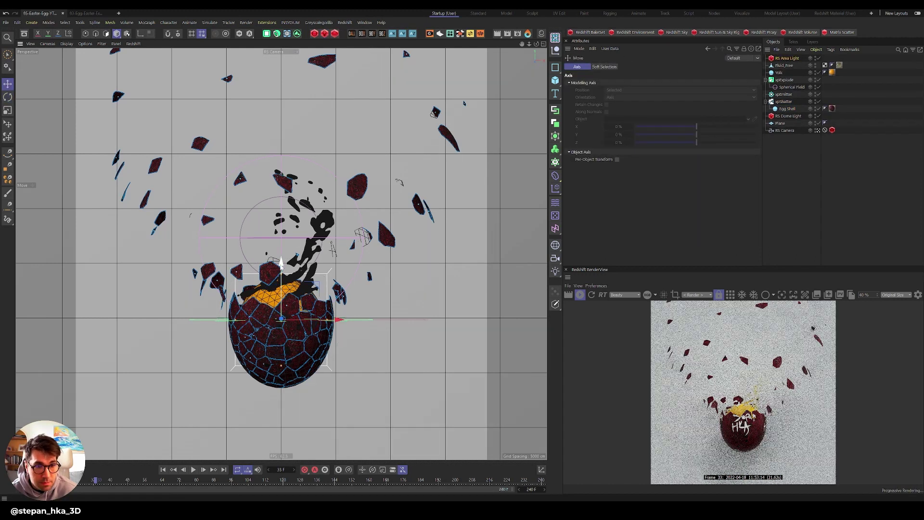
{"action": "left_click_drag", "start_coordinate": [292, 141], "coordinate": [292, 19]}
{"action": "key", "text": "r"}
{"action": "mouse_move", "coordinate": [281, 92]}
{"action": "left_mouse_down"}
{"action": "mouse_move", "coordinate": [281, 31]}
{"action": "mouse_move", "coordinate": [280, 94]}
{"action": "left_mouse_up"}
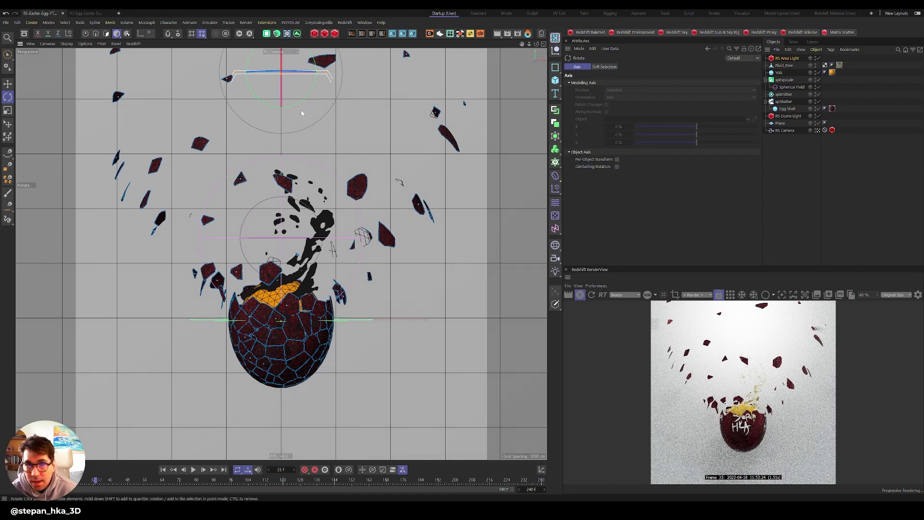
{"action": "key", "text": "e"}
{"action": "left_click_drag", "start_coordinate": [283, 126], "coordinate": [287, 93]}
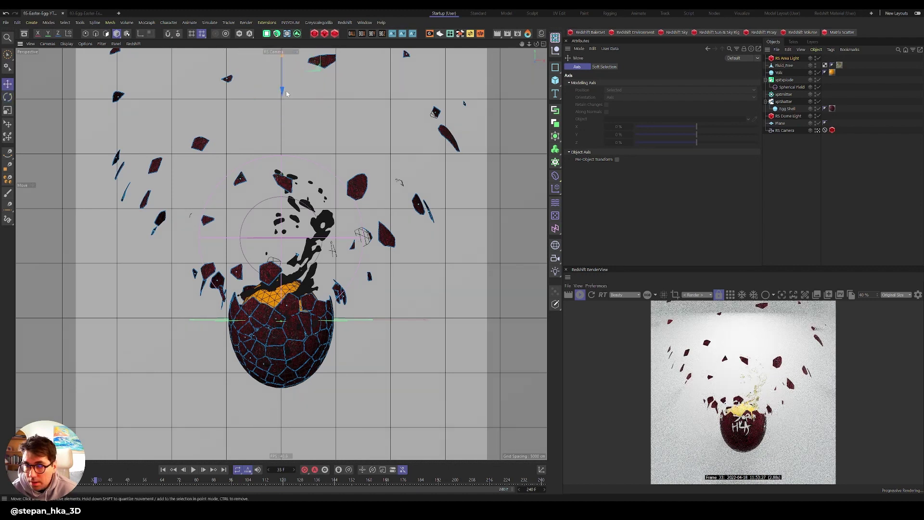